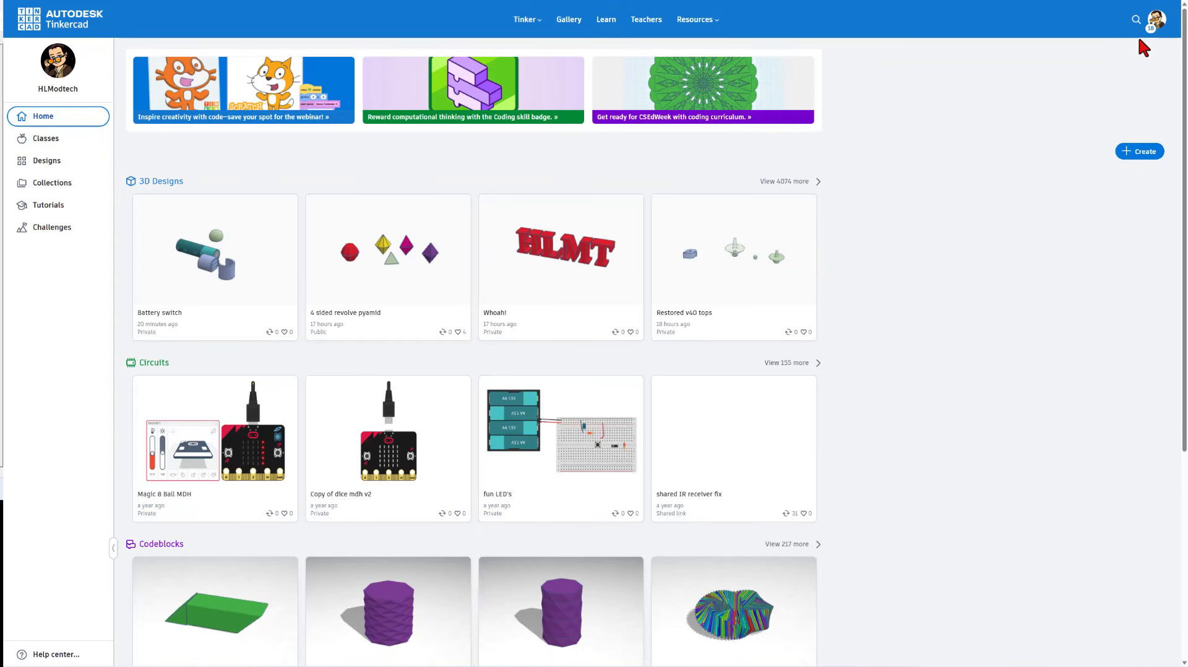
left_click(1156, 24)
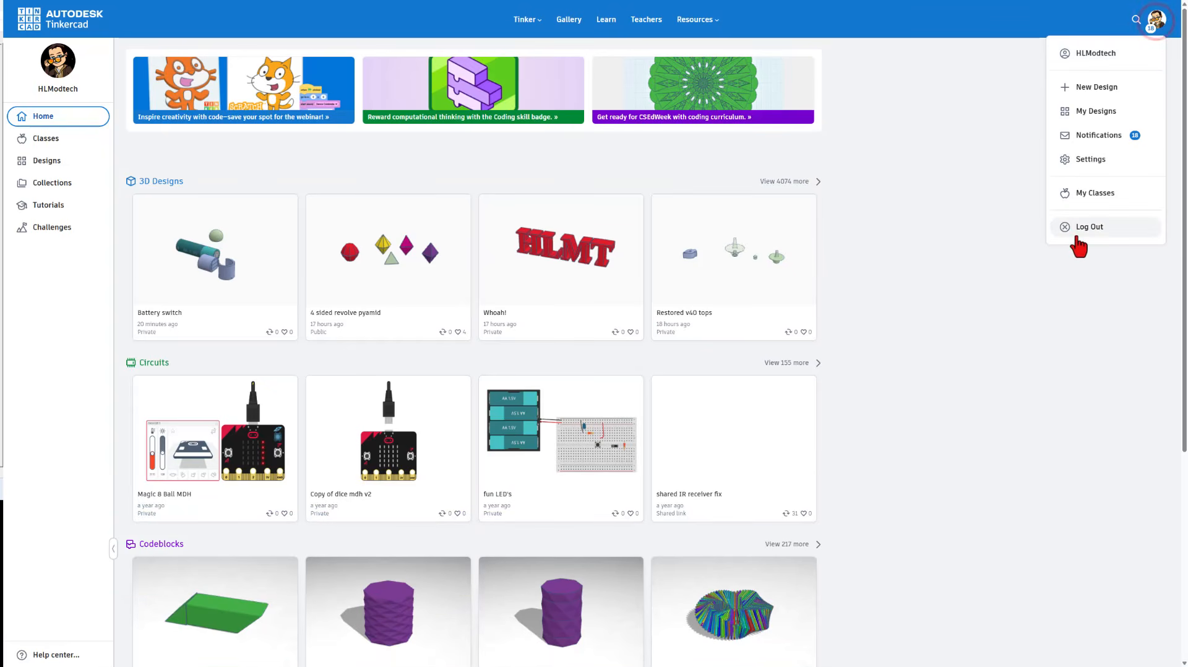
left_click(969, 163)
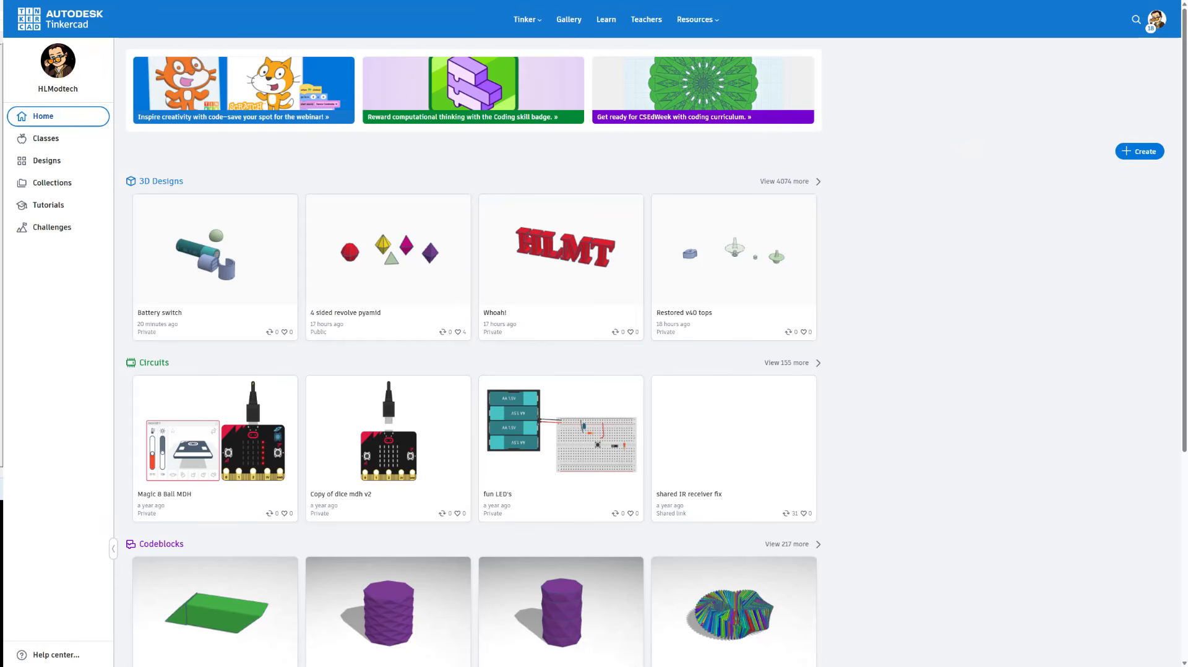
Step: Create a new 3D design from the designs page
left_click(45, 167)
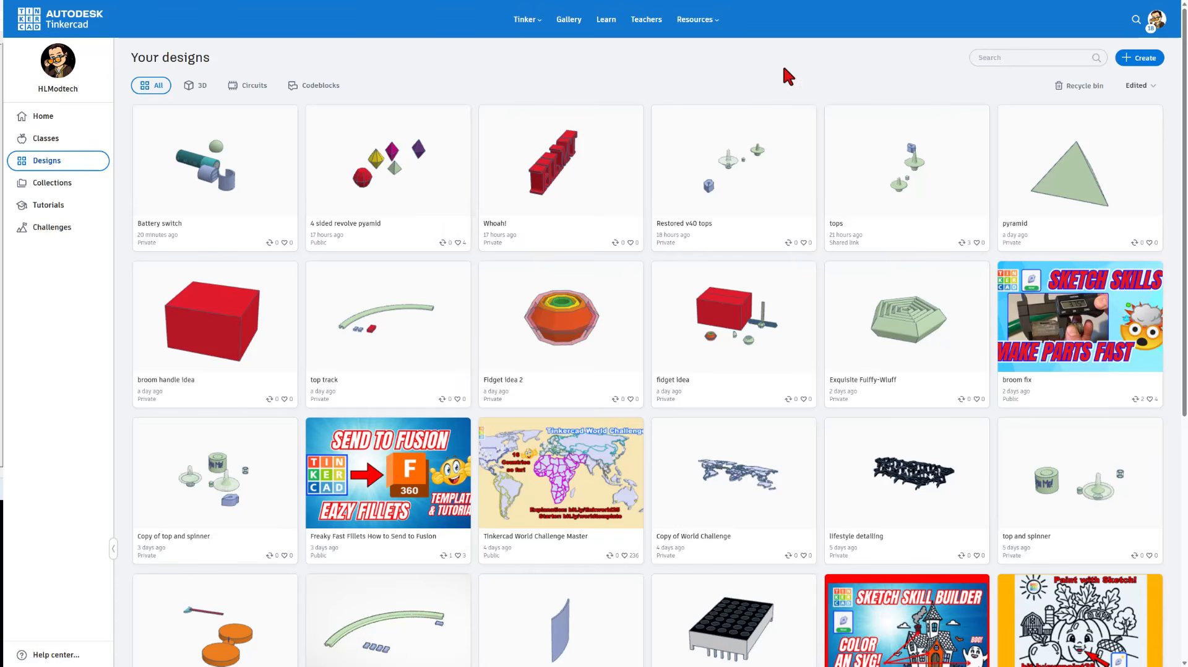
left_click(1134, 56)
left_click(1128, 85)
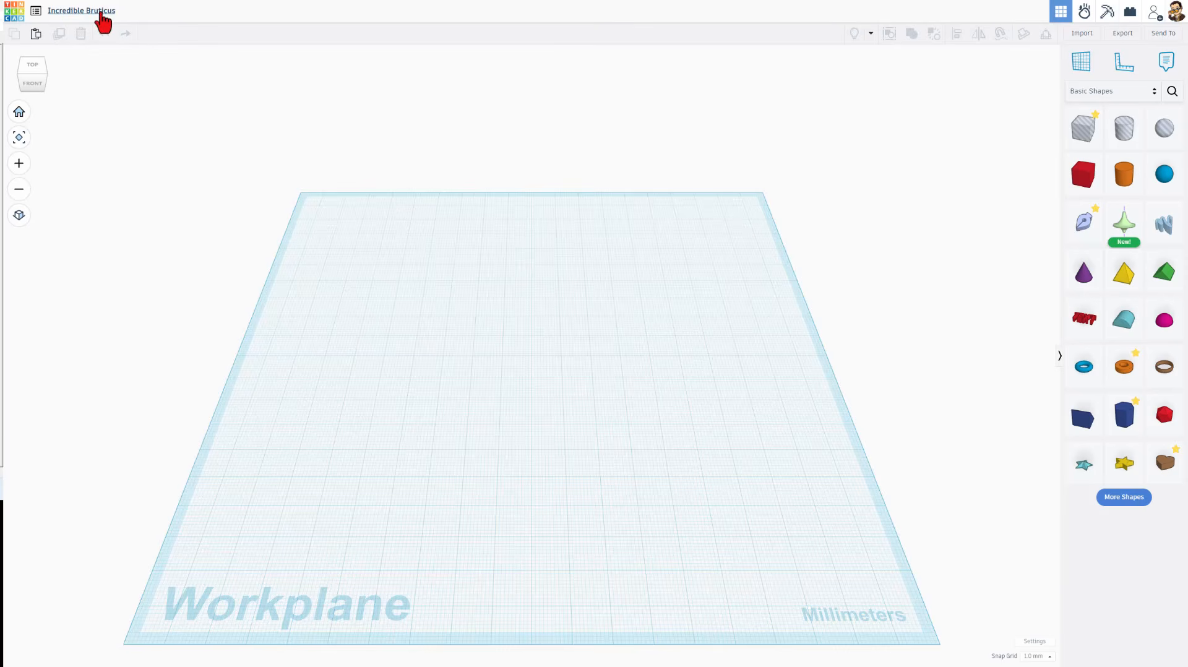
Step: Rename the new design as "top v6"
left_click(101, 11)
type("top b")
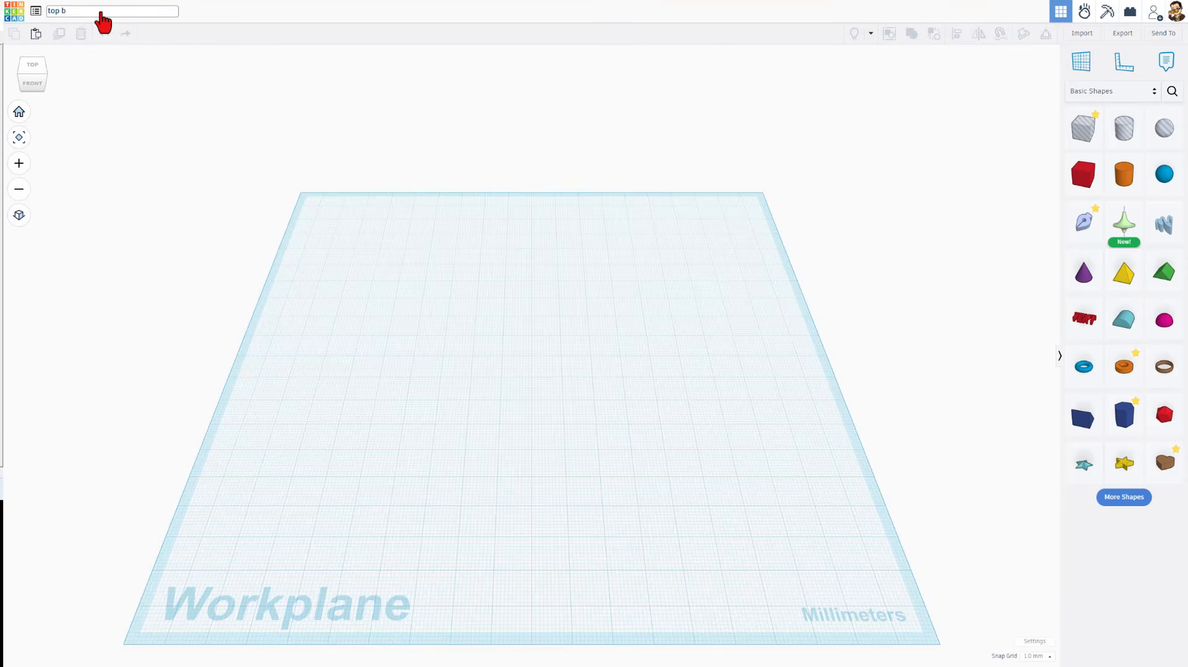
key("BackSpace")
type("v6")
left_click(353, 413)
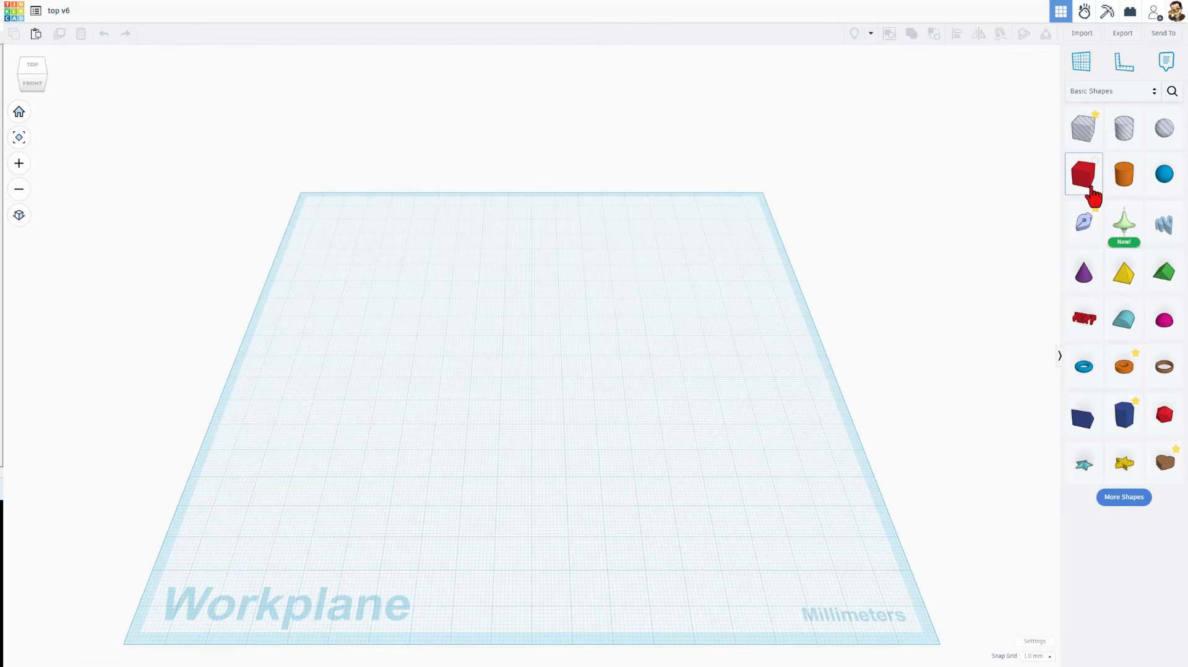
Step: Place a red box in the middle of the workplane and a purple cone on top of it
left_click_drag(1035, 192, 530, 356)
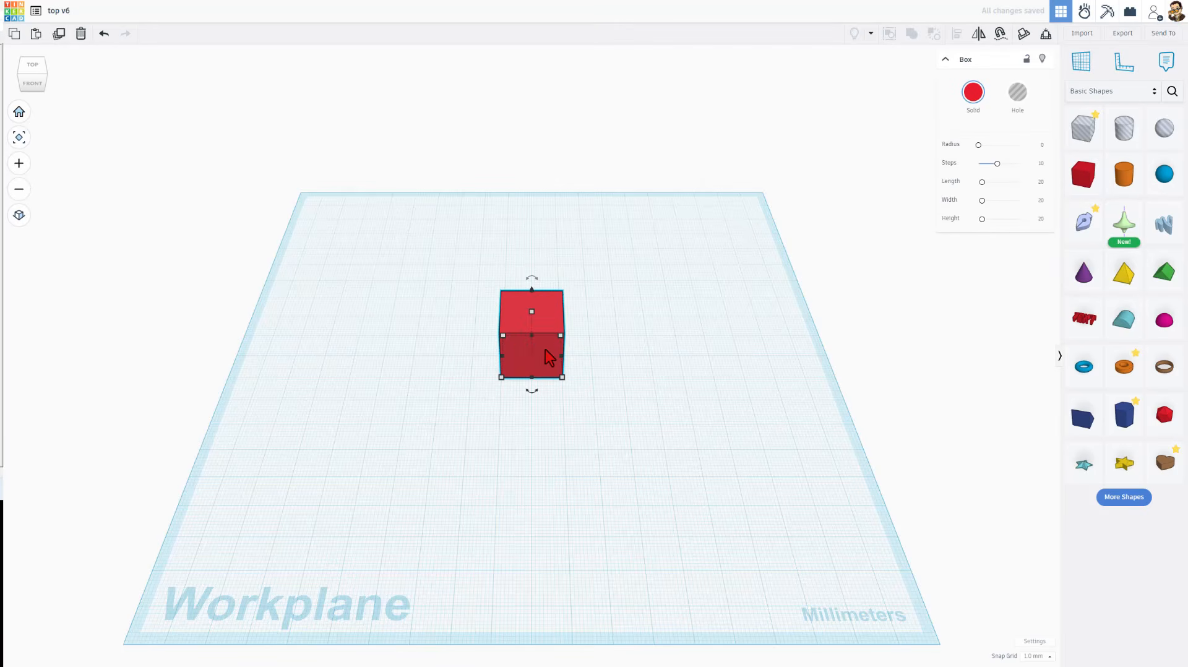
key("c")
left_click_drag(1083, 272, 531, 311)
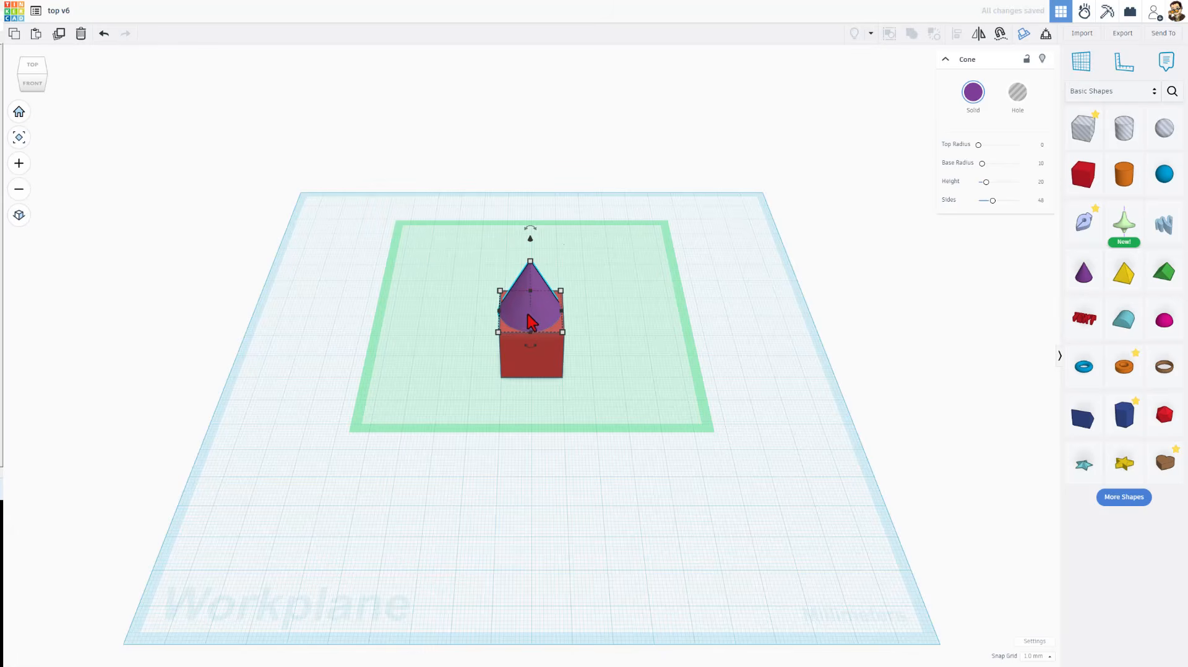
left_click(543, 315)
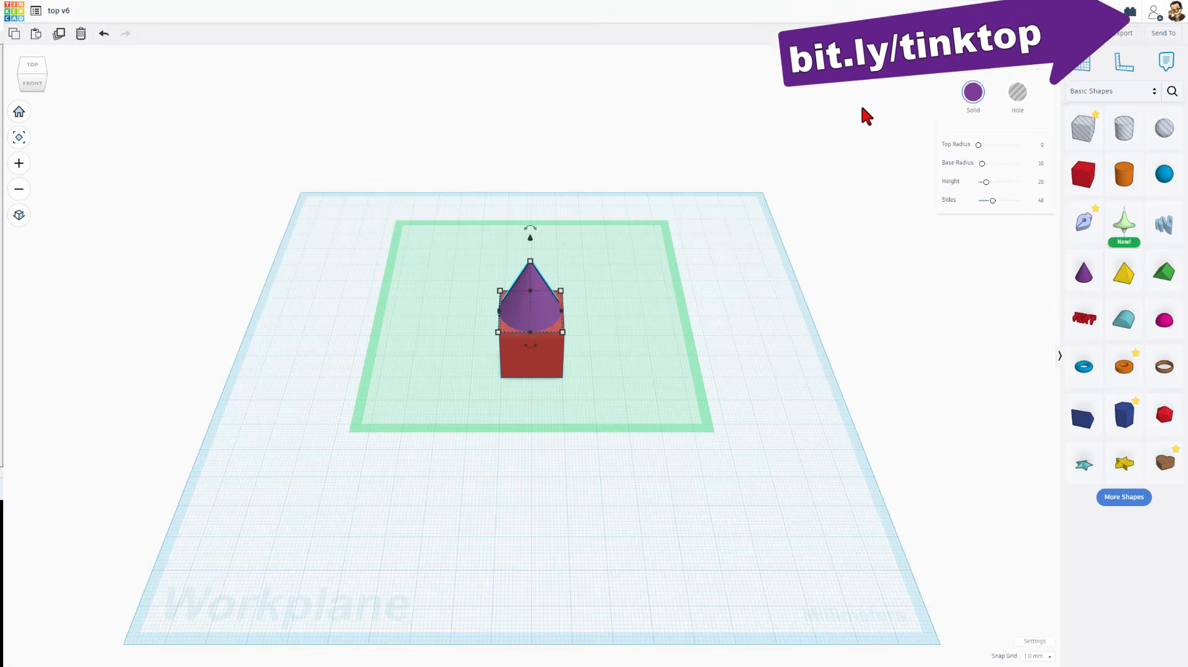
left_click(438, 287)
mouse_move(465, 348)
right_mouse_down()
mouse_move(580, 345)
mouse_move(494, 337)
mouse_move(548, 315)
right_mouse_up()
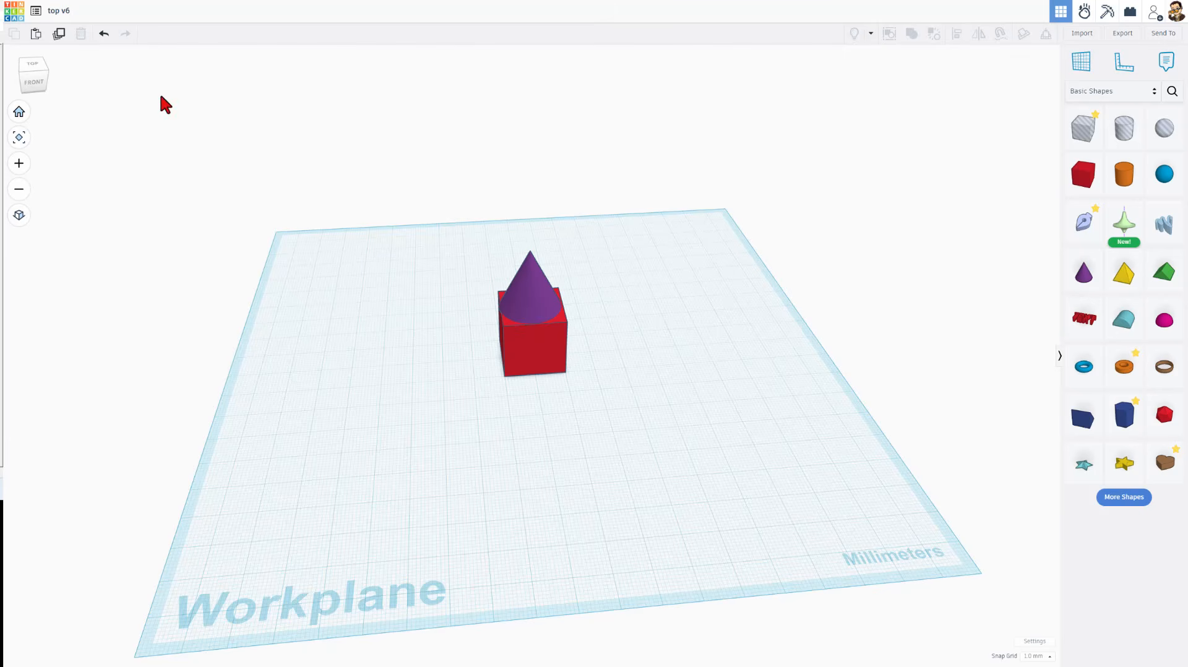
Step: Reopen the top v6 design from the designs page and delete the box and cone
left_click(14, 18)
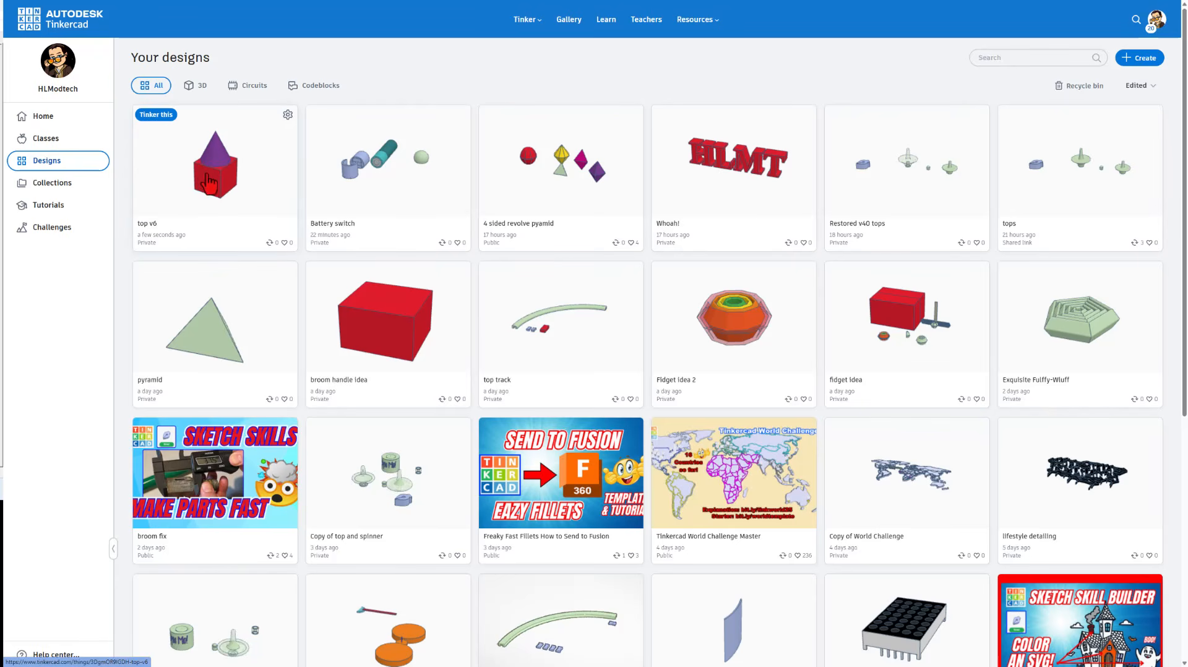
left_click(159, 113)
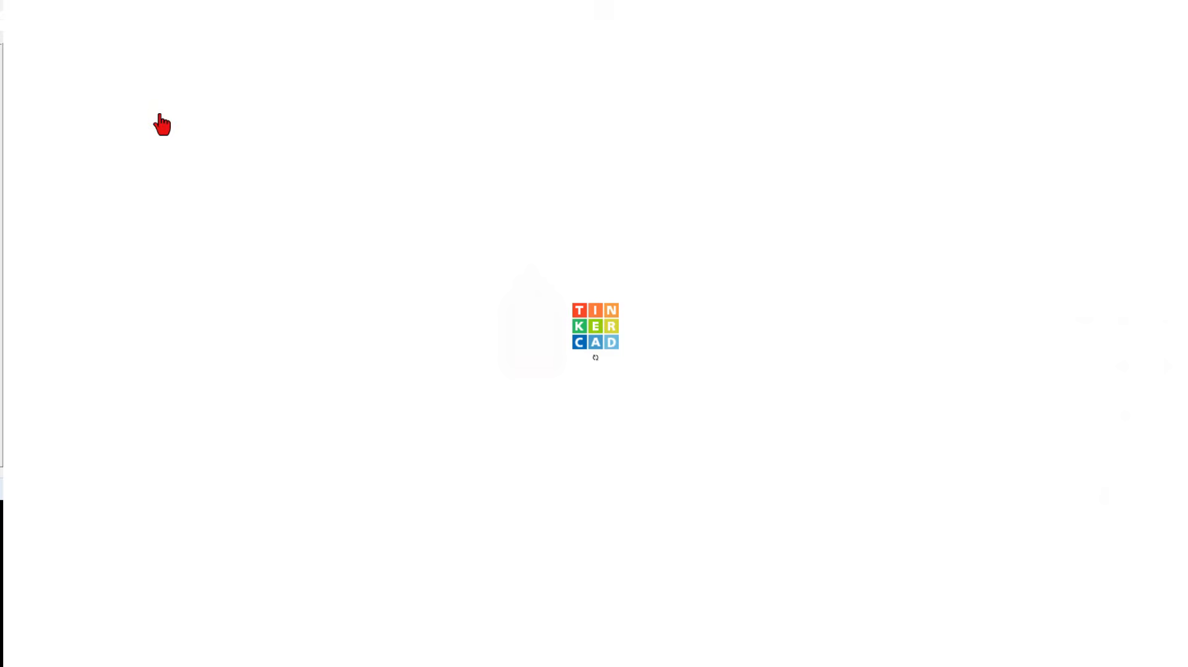
left_click_drag(372, 207, 625, 419)
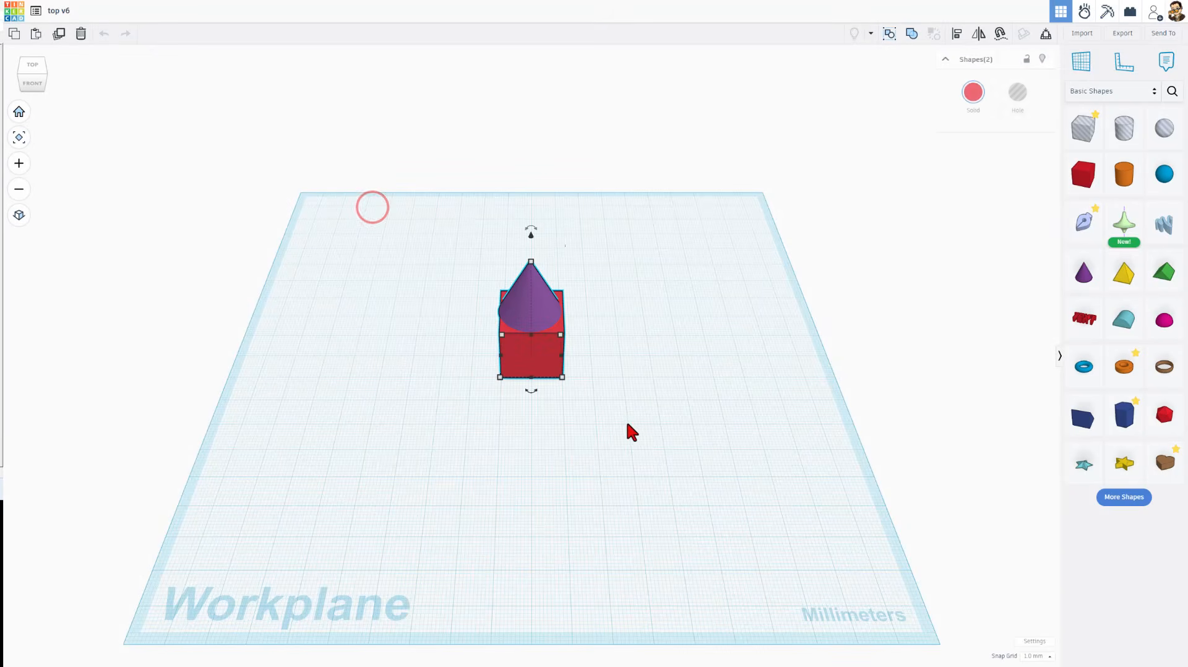
key("Delete")
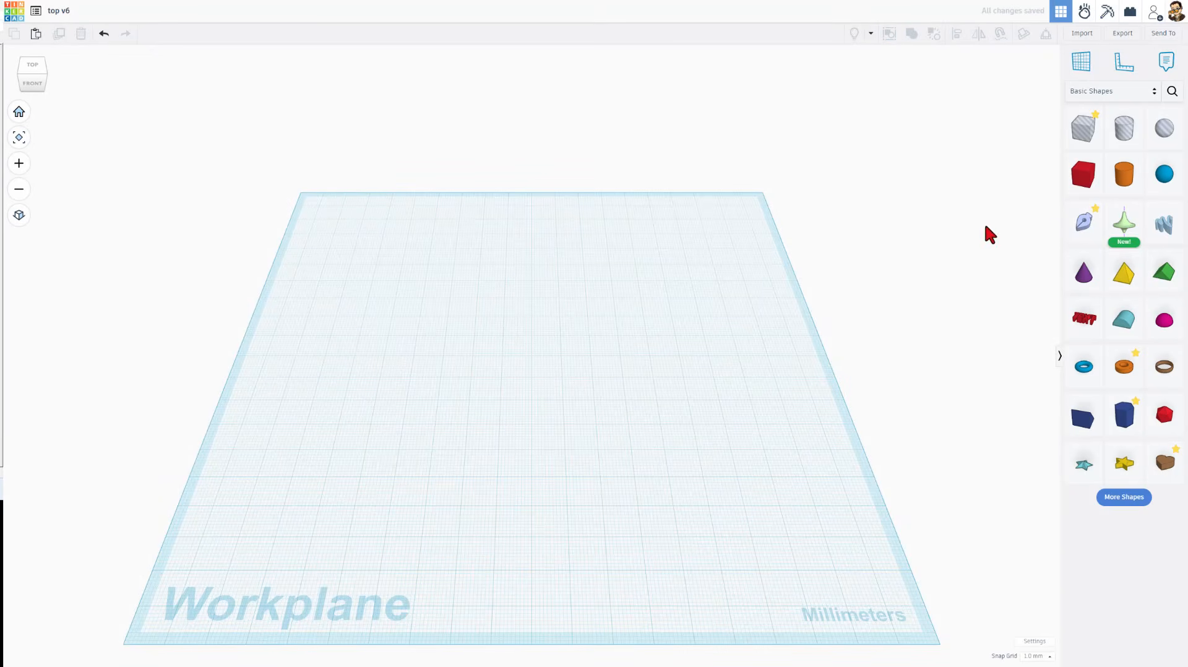
Step: Place a Sketch Revolve shape near the middle of the workplane to start its sketch
left_click(1124, 224)
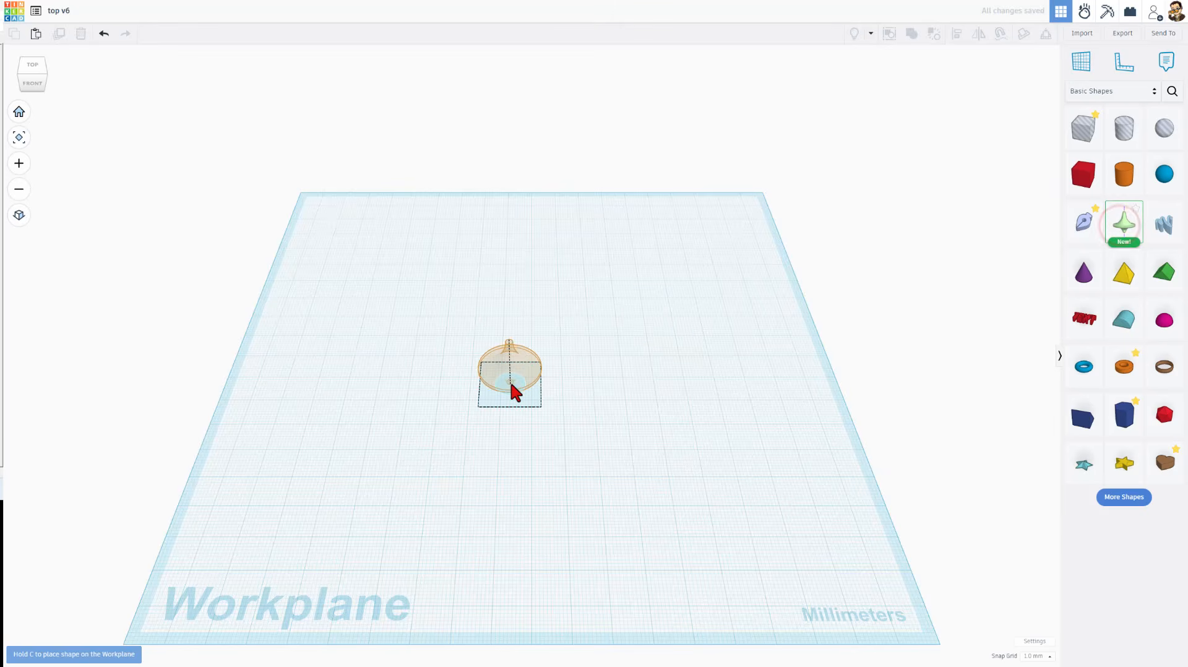
scroll(510, 380, "up", 5)
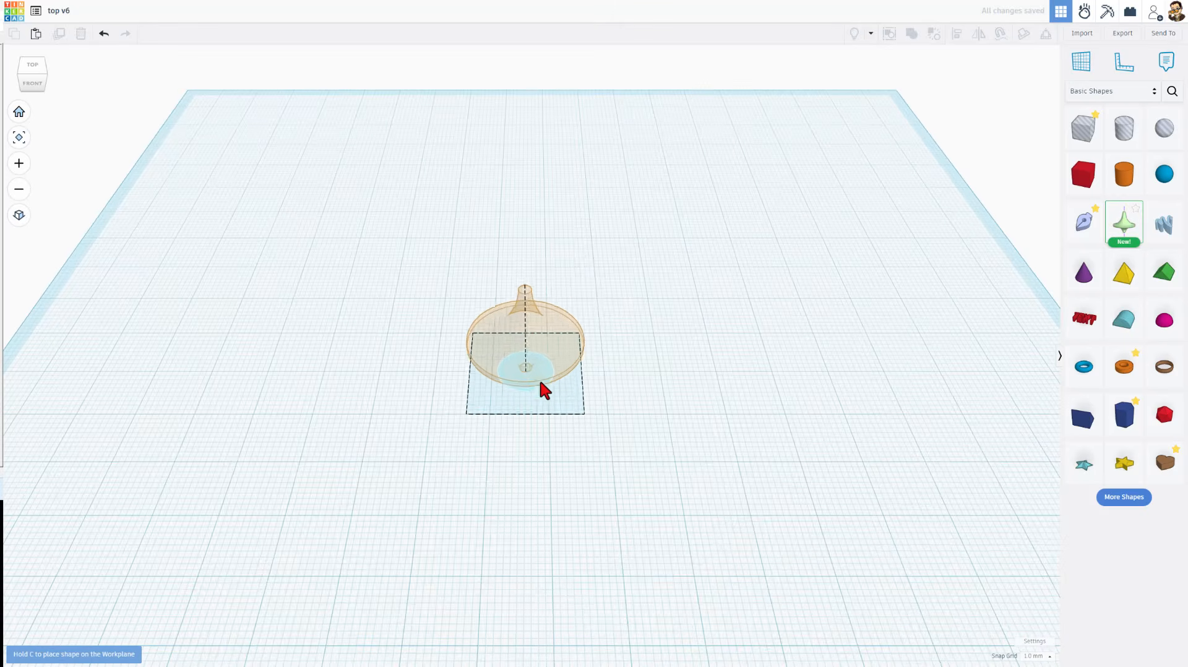
scroll(550, 348, "up", 3)
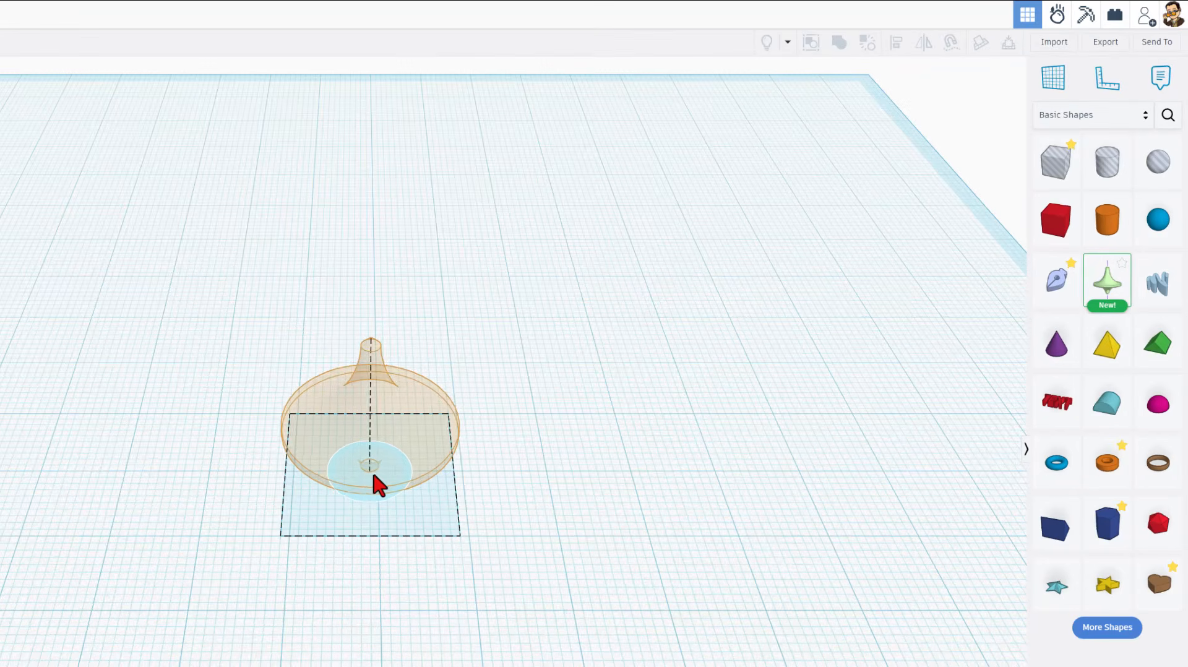
left_click(375, 475)
double_click(376, 475)
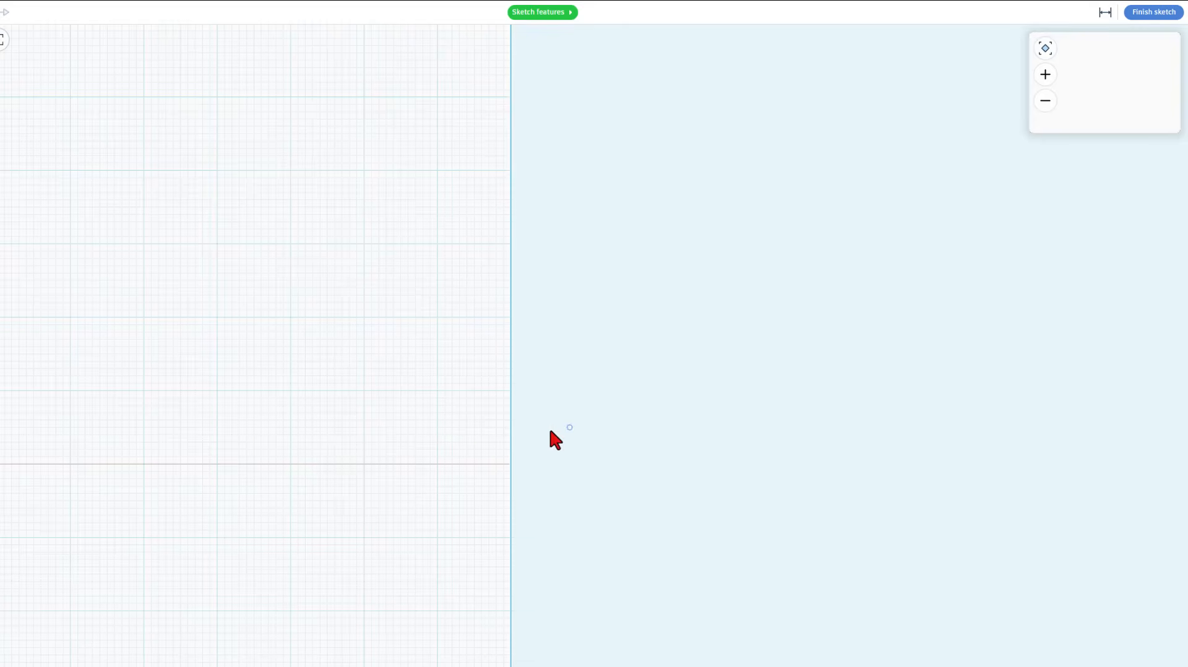
Step: Look through the sketch features guide on Revolve, the Pen and Edit tools, Actions and Add Points, and return to the sketch
left_click(542, 14)
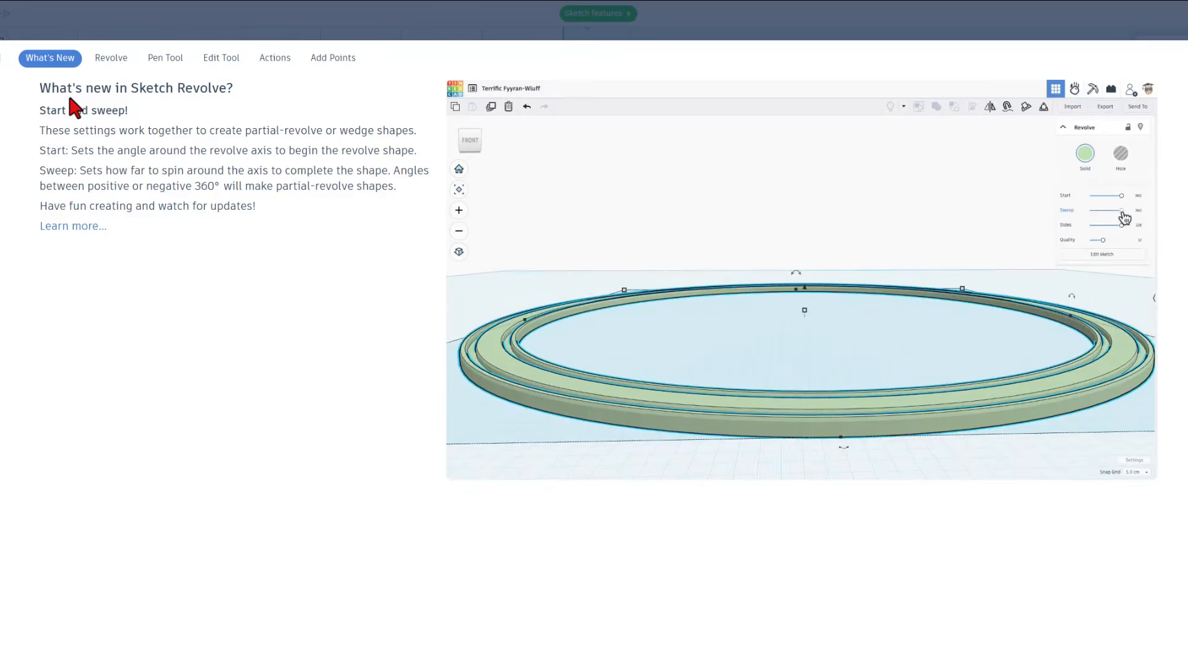
left_click(105, 58)
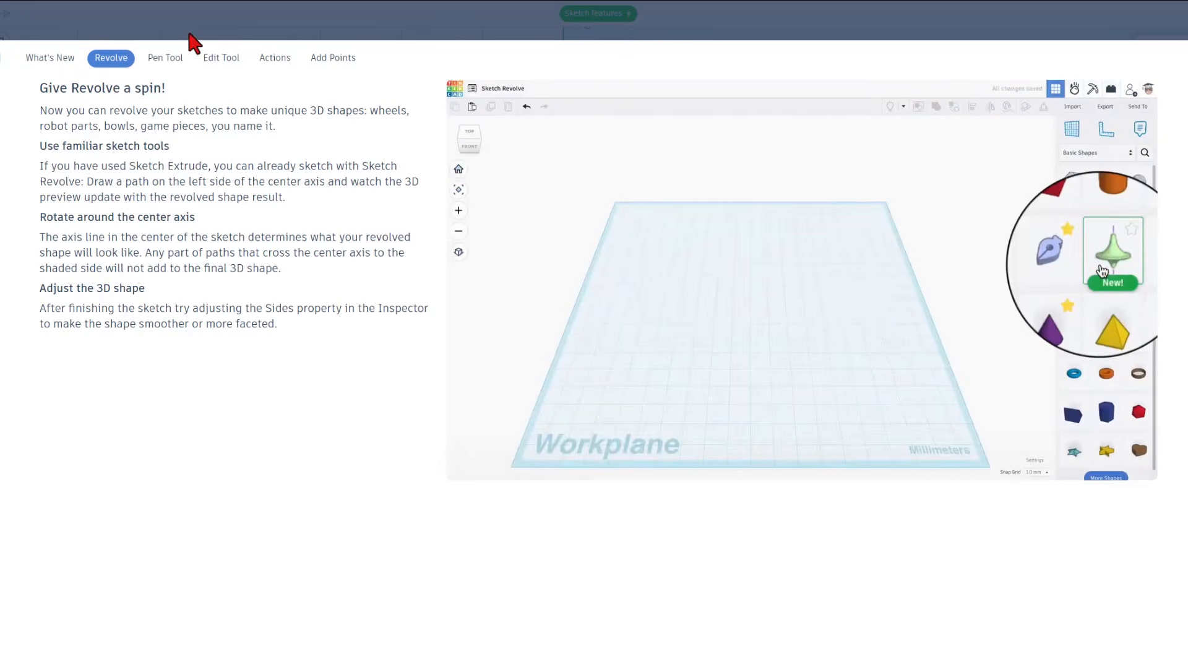
left_click(162, 60)
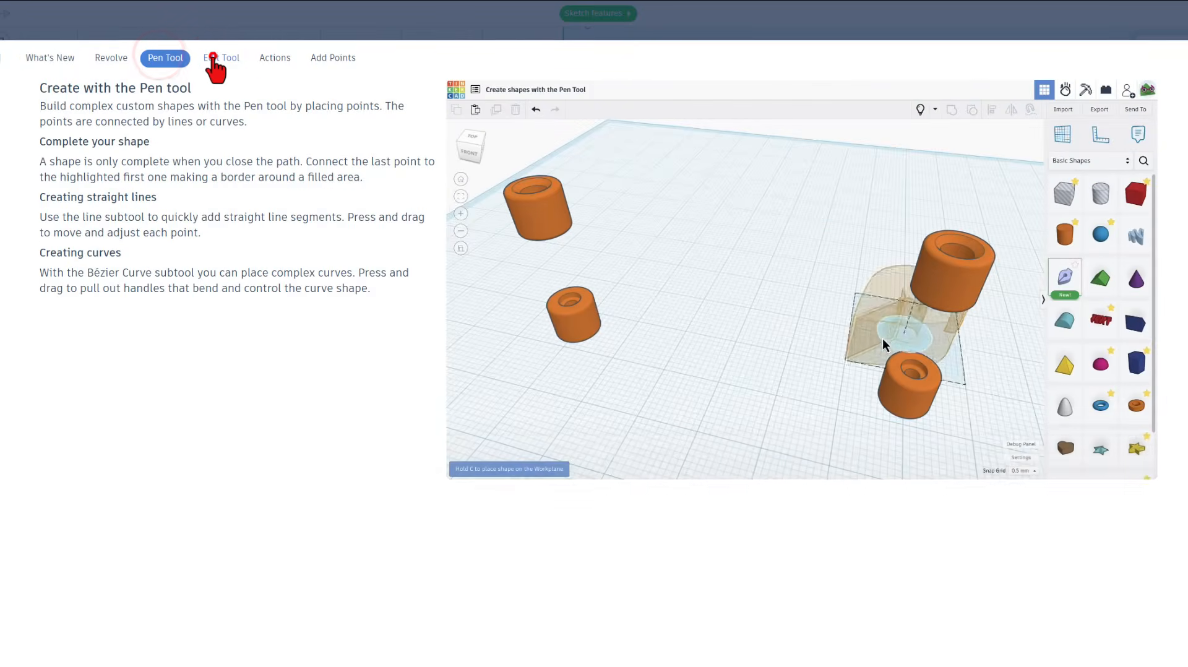
left_click(218, 58)
left_click(270, 58)
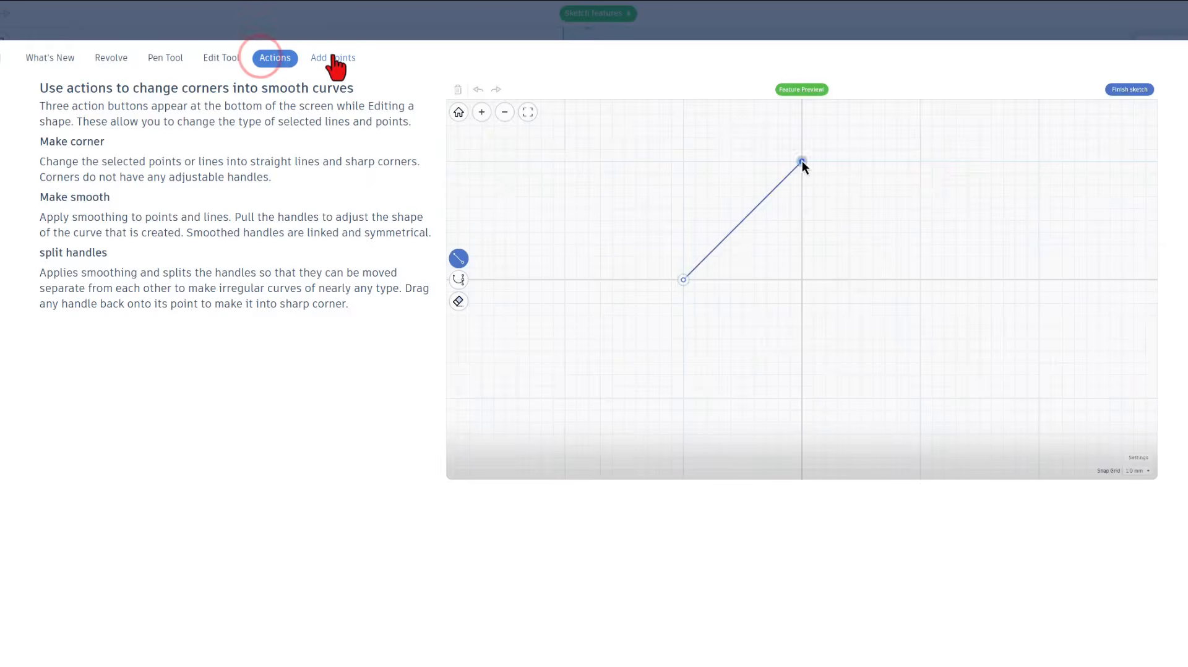
left_click(334, 58)
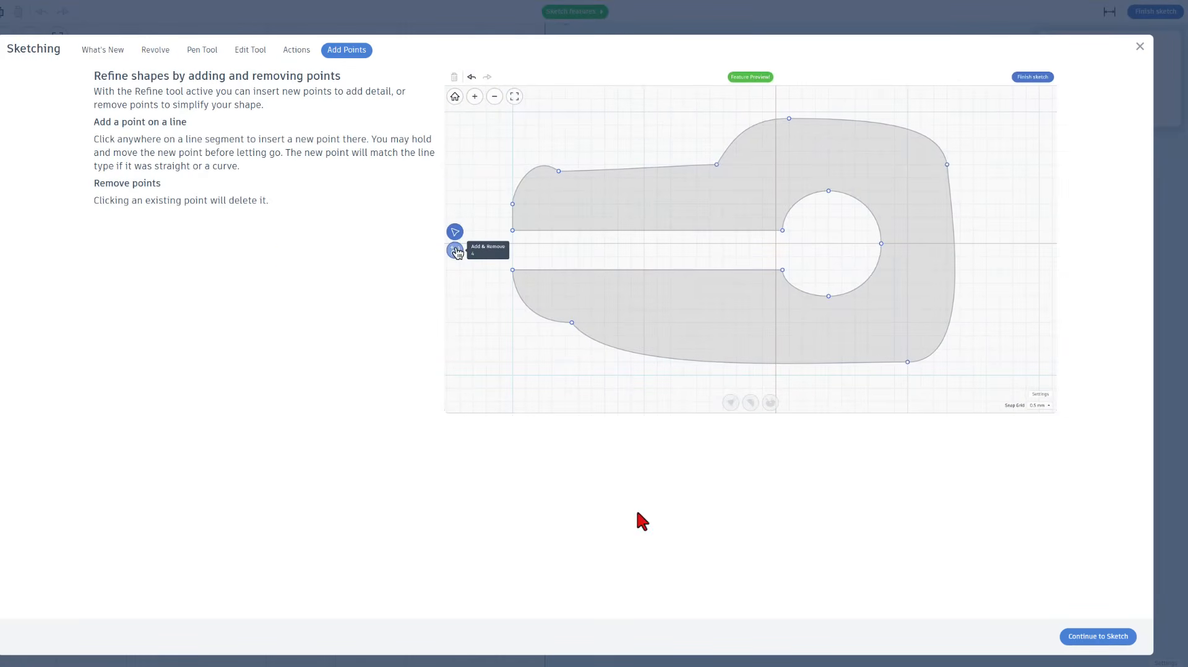
left_click(1088, 637)
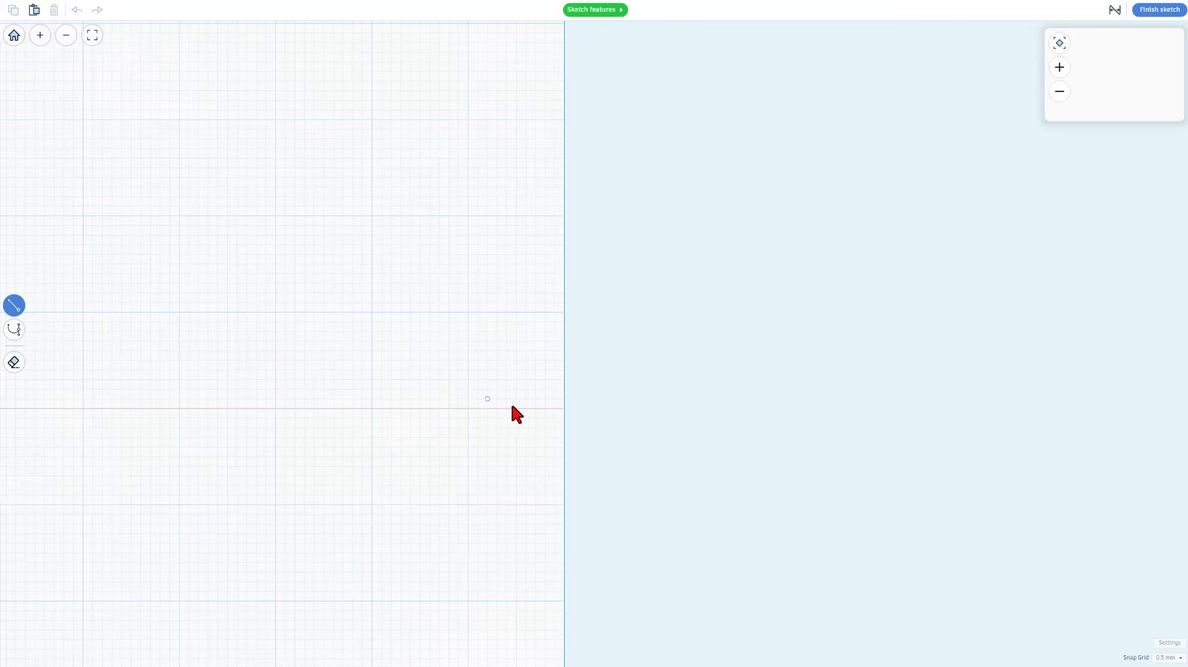
Step: Draw a vertical line about 5 mm tall upward from the red horizontal axis, about 3 mm from the revolve axis, and finish the path
scroll(537, 399, "up", 1)
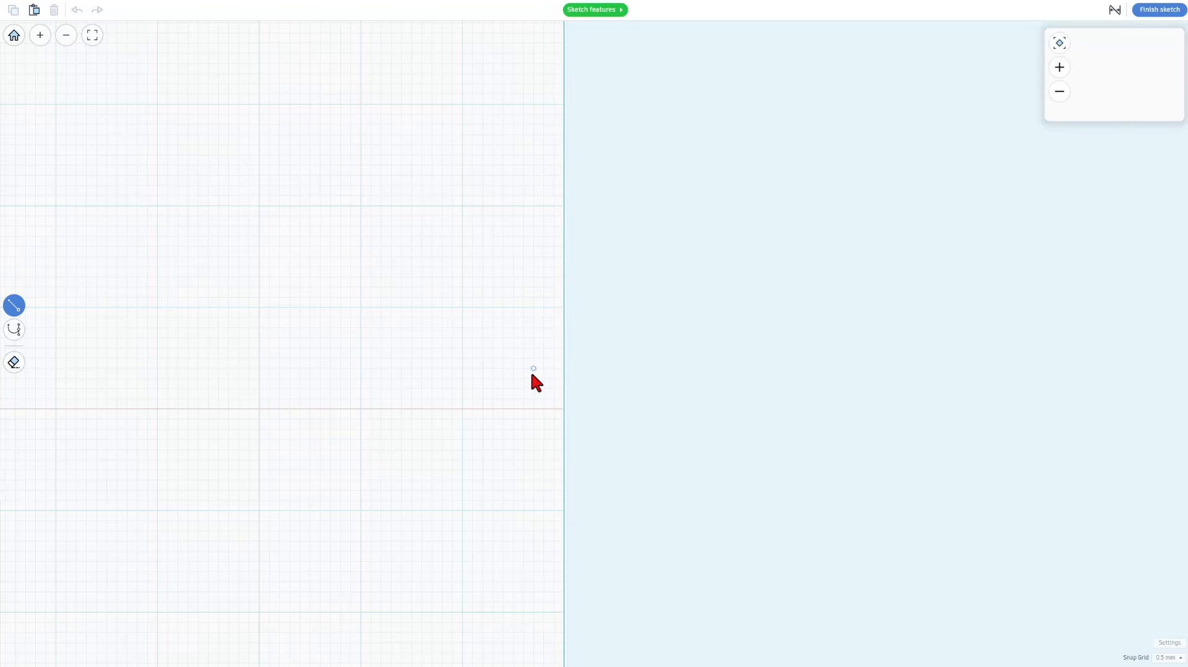
left_click(534, 409)
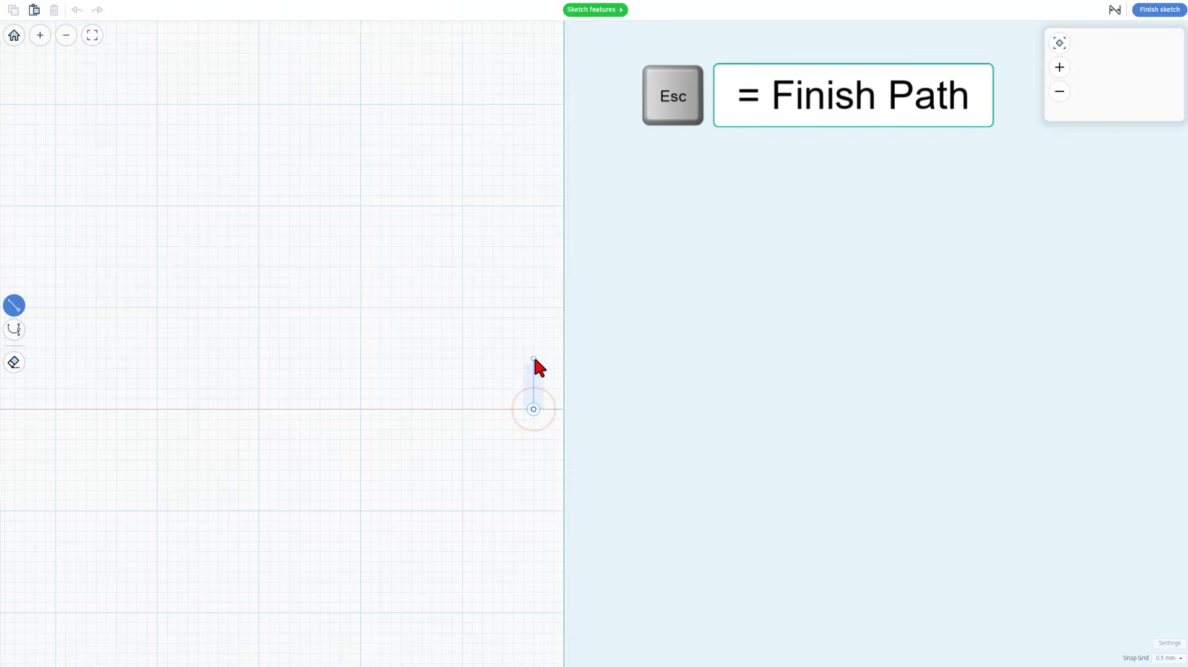
left_click(534, 354)
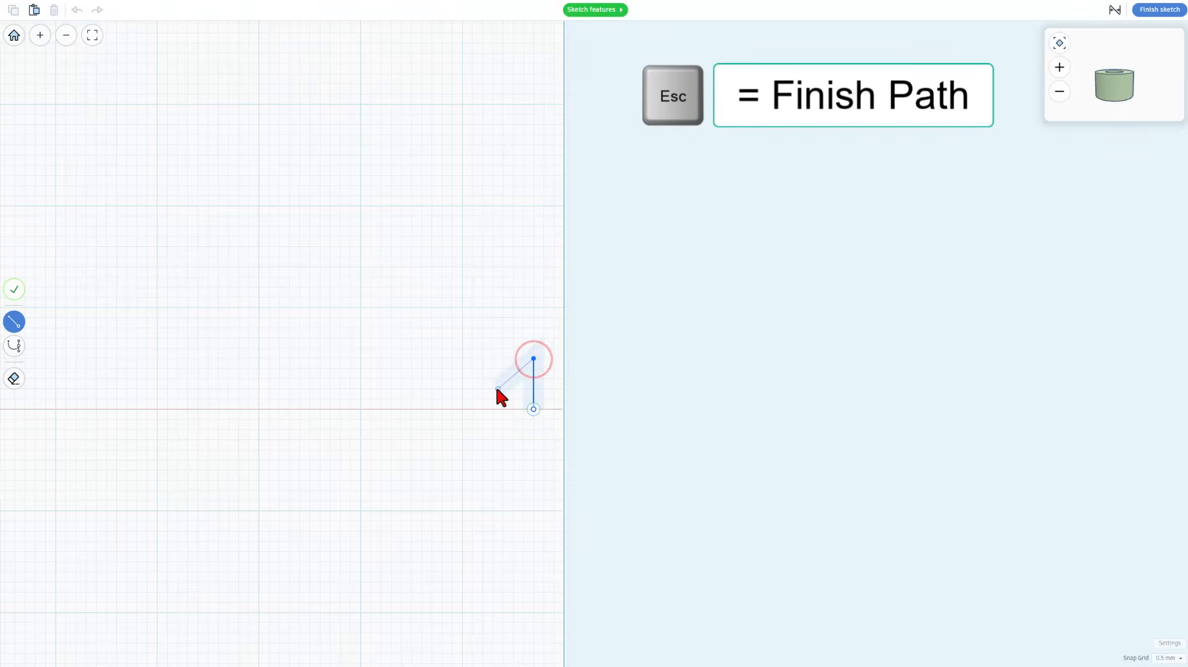
key("Escape")
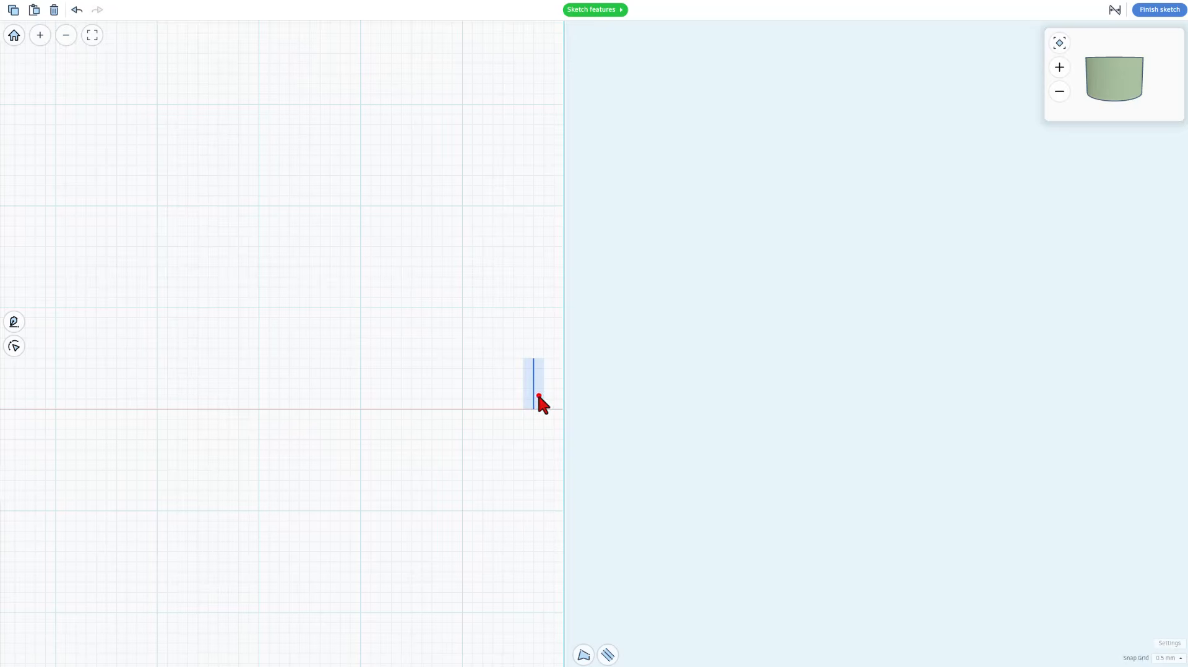
Step: Set the vertical line's path width to 3 mm
left_click(606, 655)
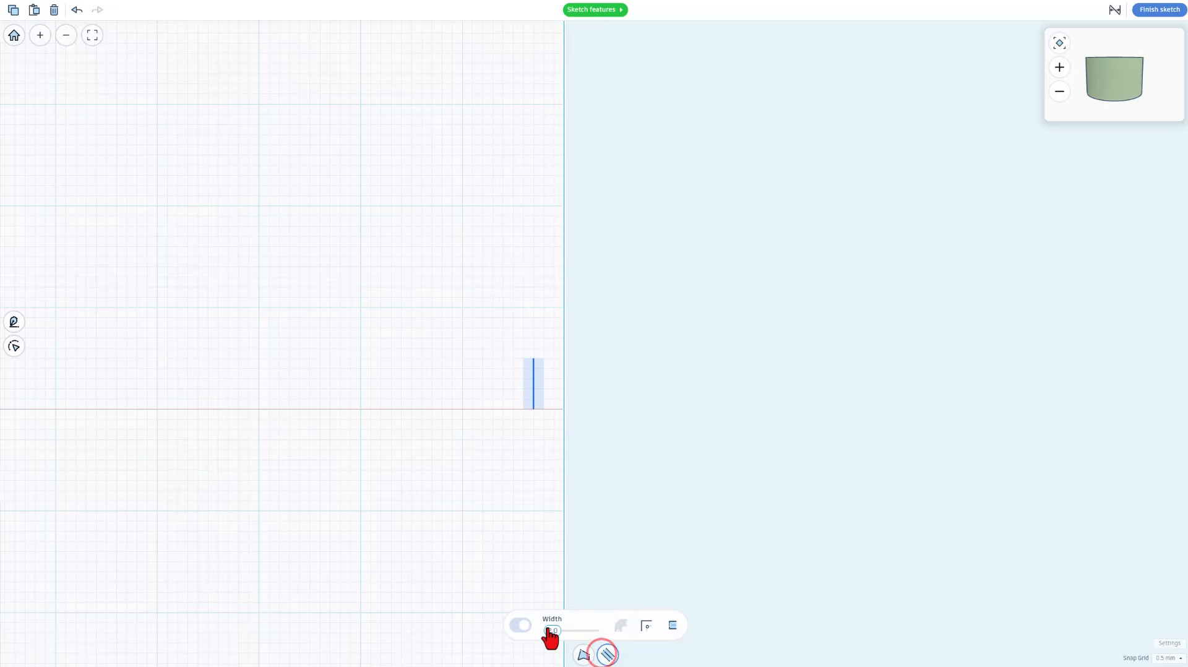
left_click(550, 631)
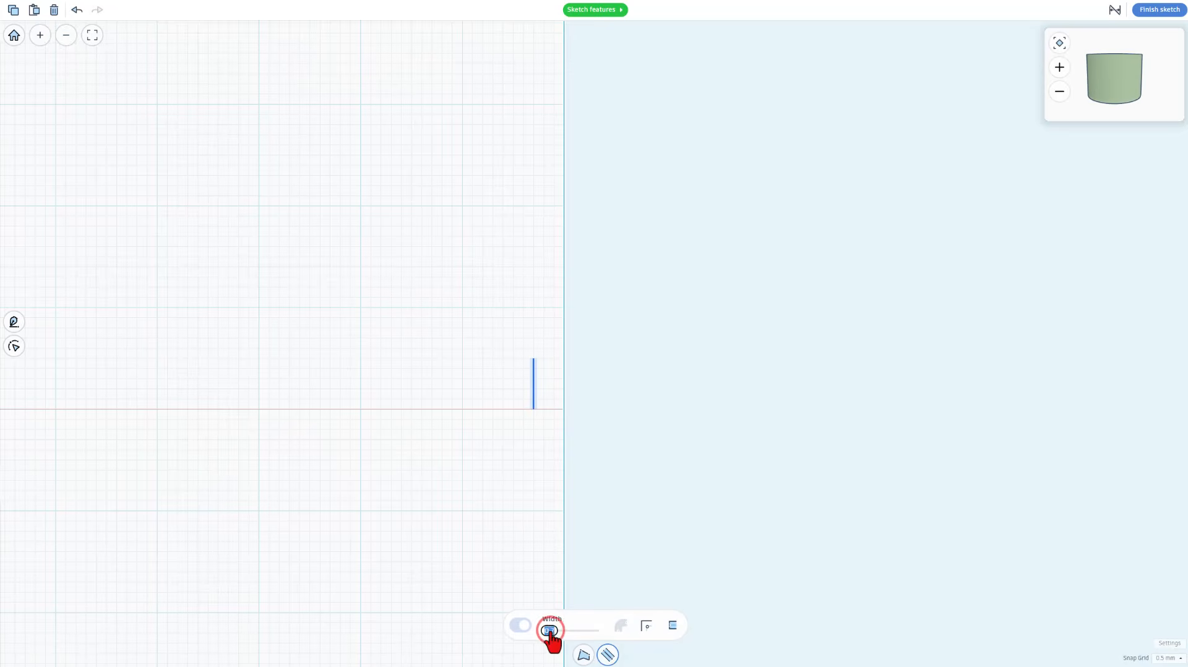
type("3")
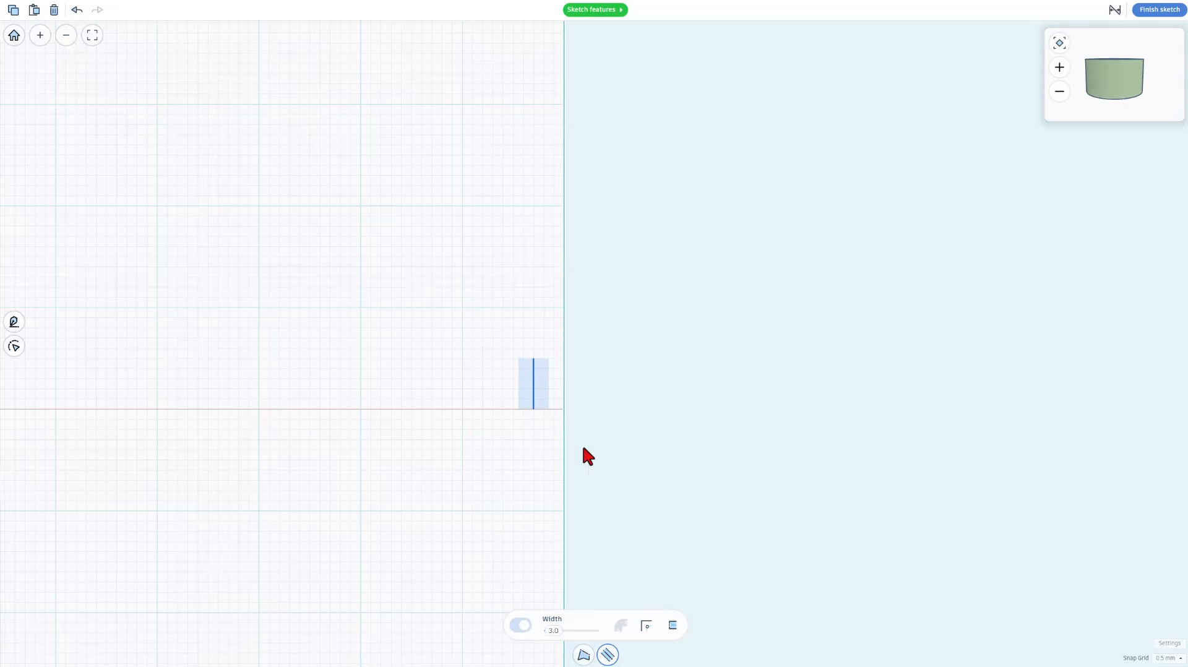
left_click(528, 430)
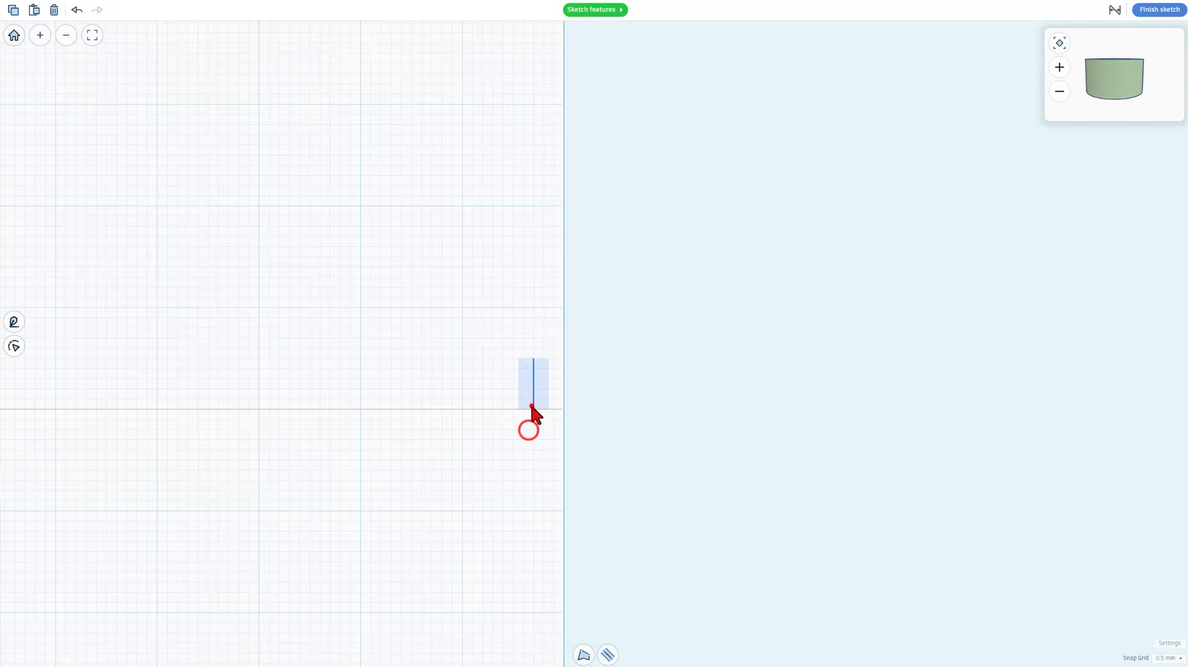
Step: Choose a 0.5 mm snap grid and nudge the vertical line three increments away from the revolve axis
left_click(1169, 658)
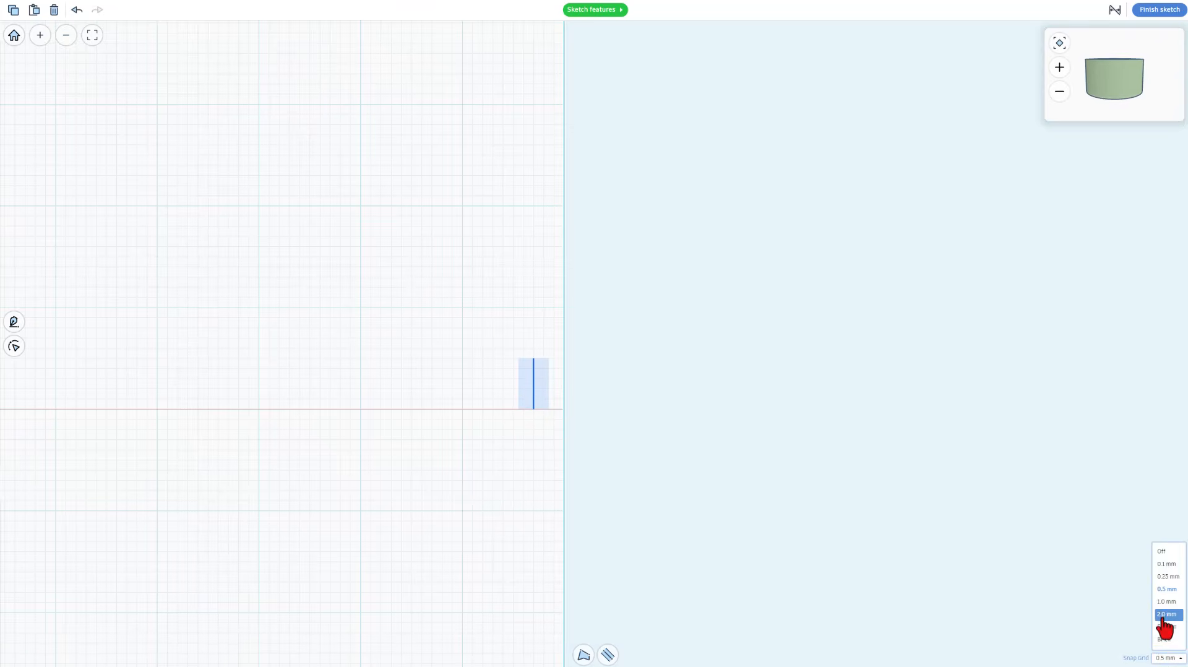
left_click(1167, 588)
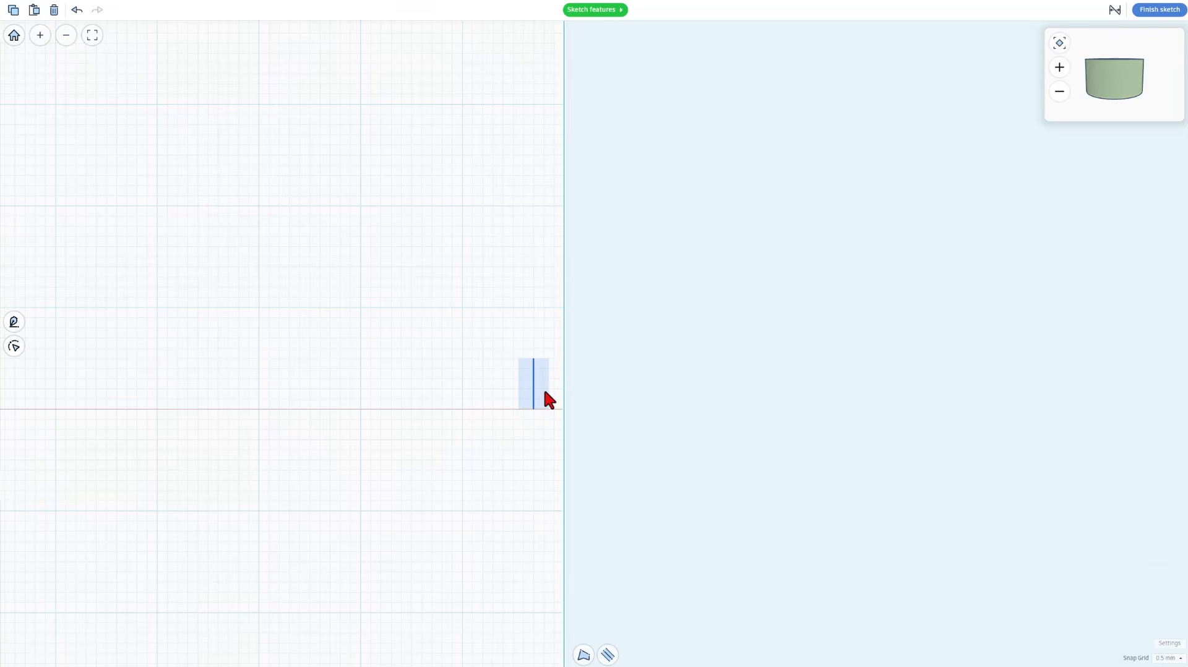
key("Left")
key("Left")
key("Left")
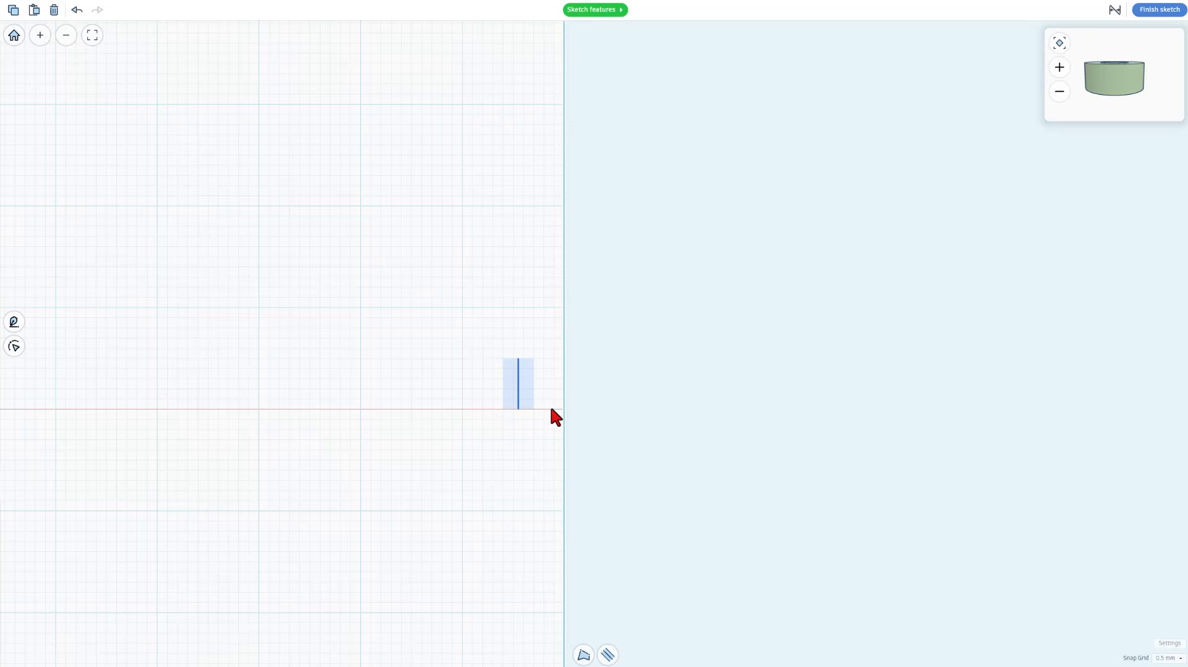
Step: On a 0.5 mm snap grid, draw a path from the vertical line's upper end: about 22 mm diagonally outward, 3 mm up, 18 mm inward
mouse_move(1136, 105)
left_mouse_down()
mouse_move(1131, 86)
mouse_move(1135, 104)
left_mouse_up()
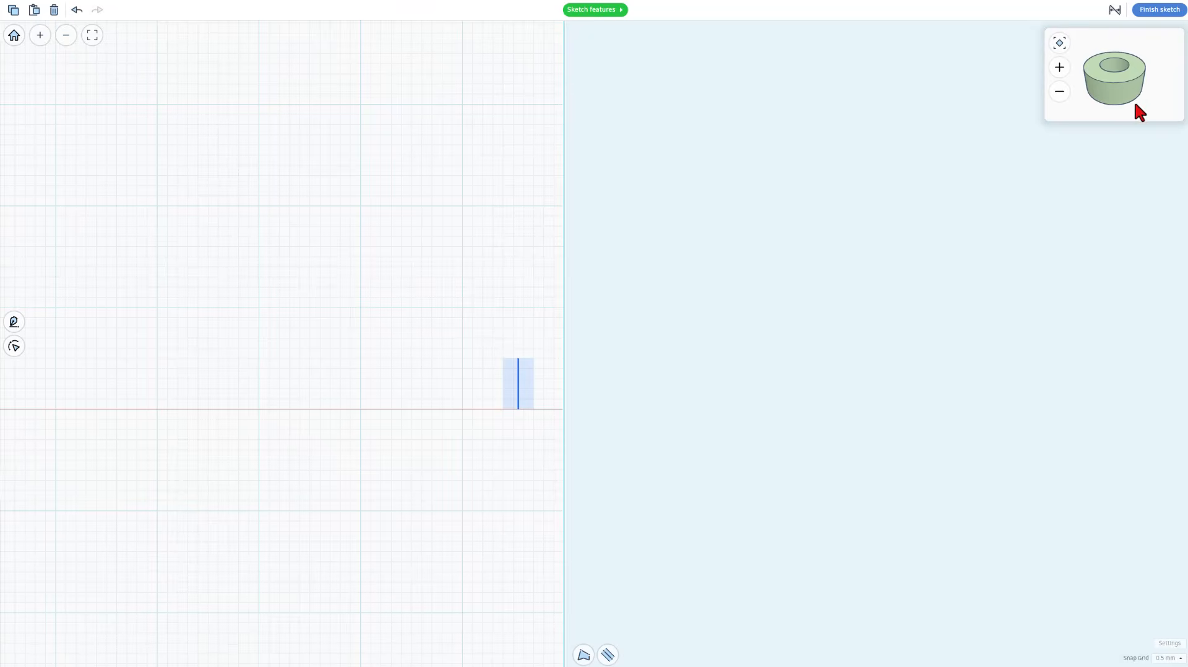
left_click(478, 432)
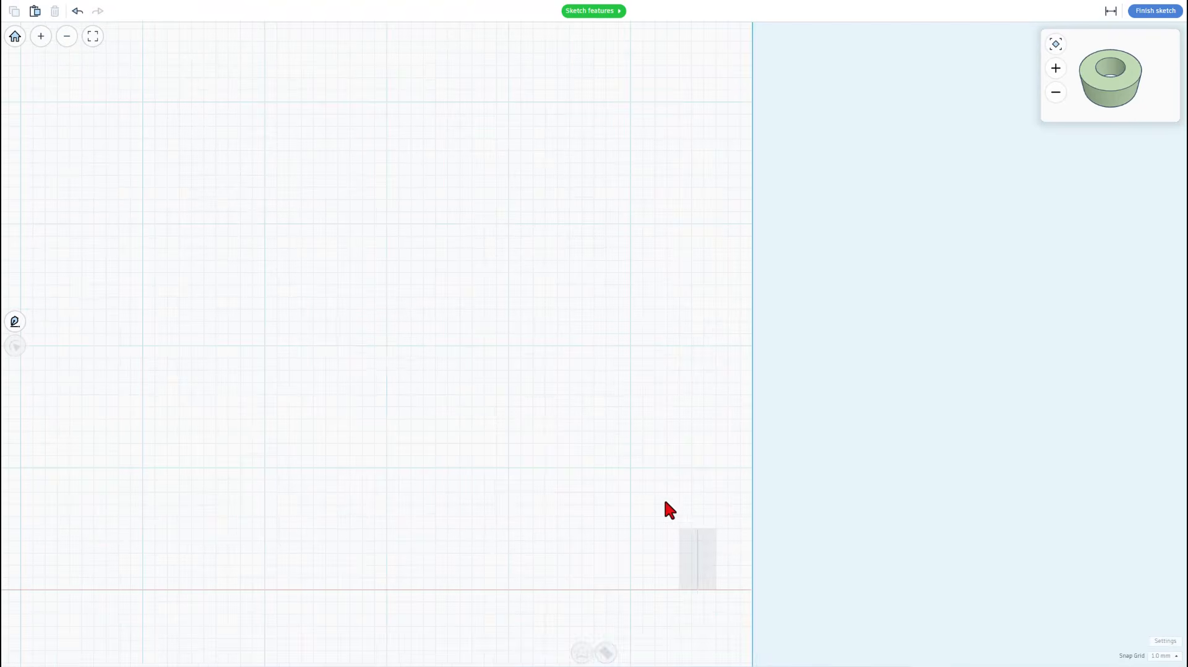
key("p")
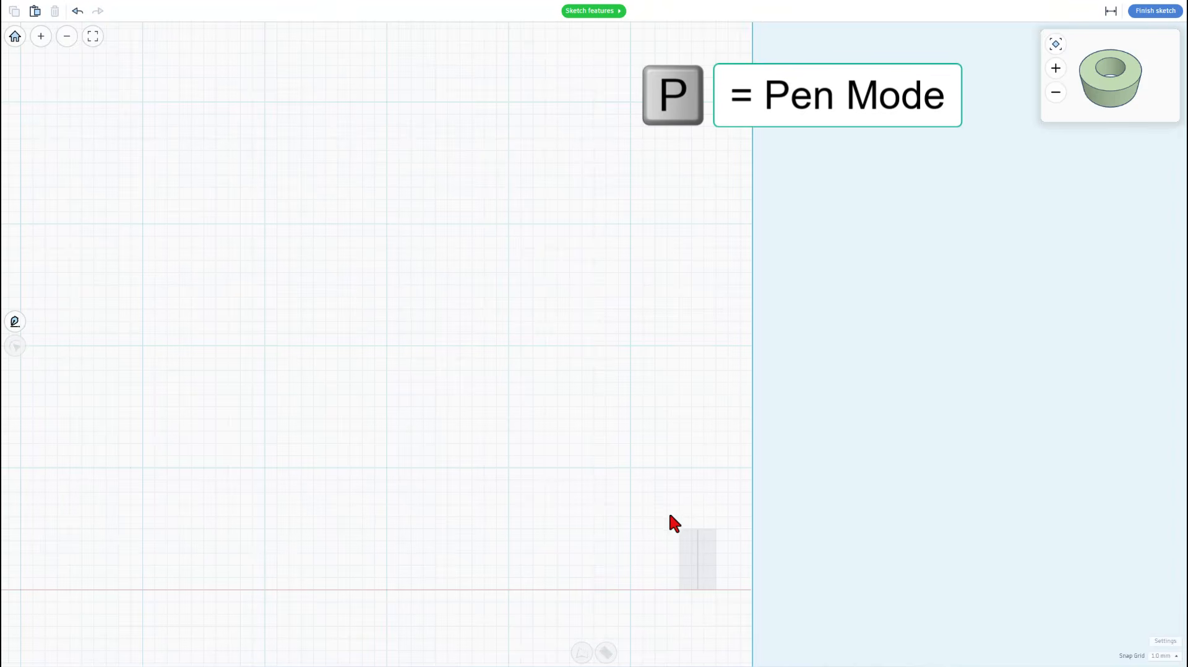
key("p")
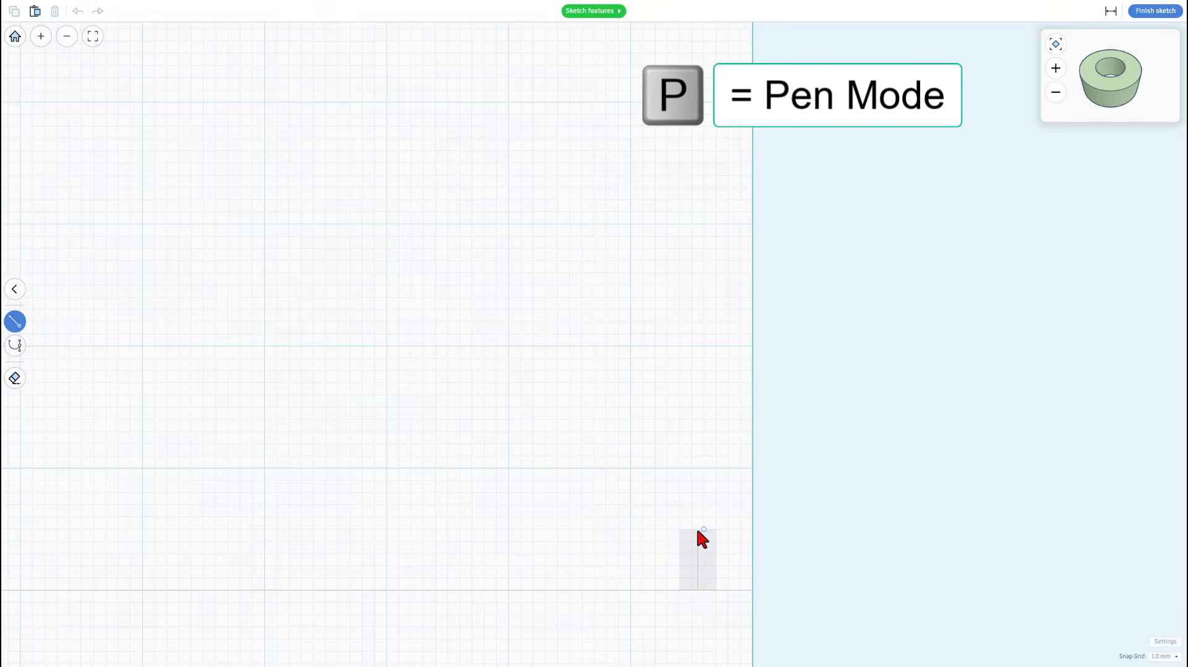
key("2")
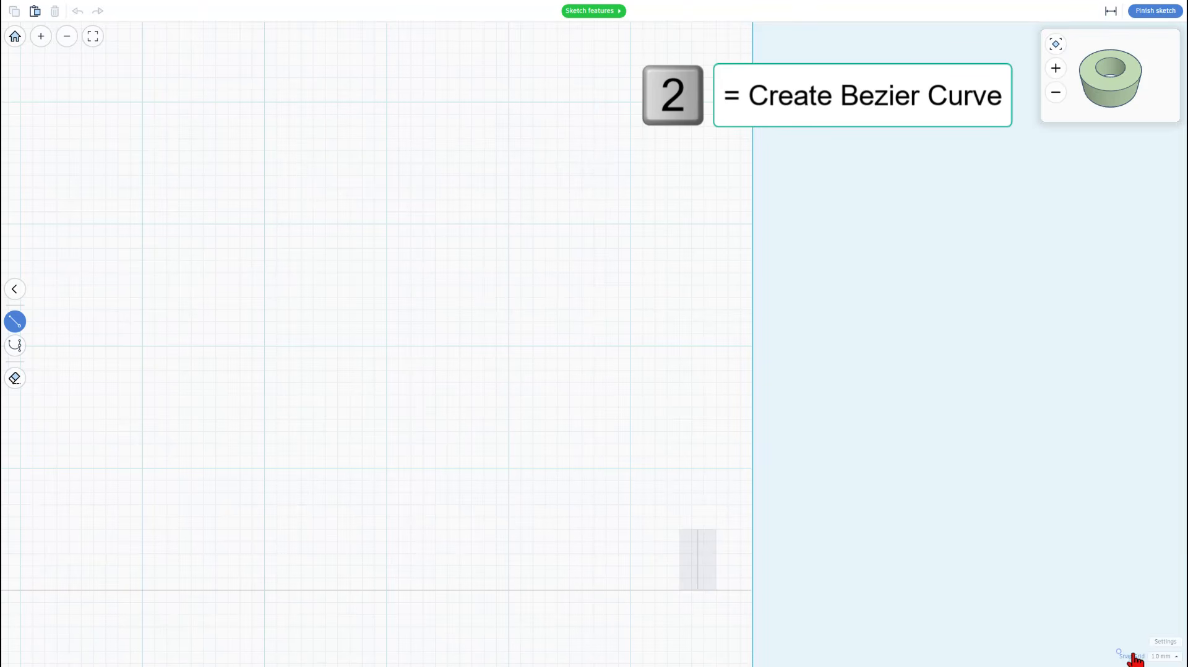
left_click(1163, 656)
left_click(1162, 590)
left_click(698, 531)
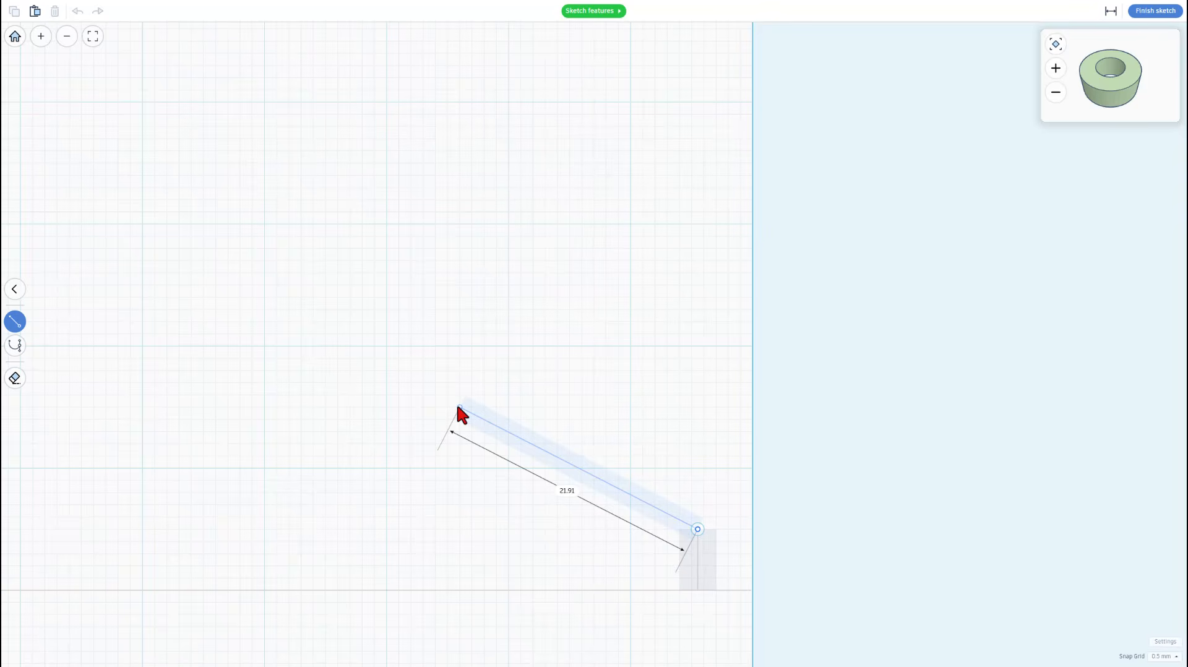
left_click(459, 407)
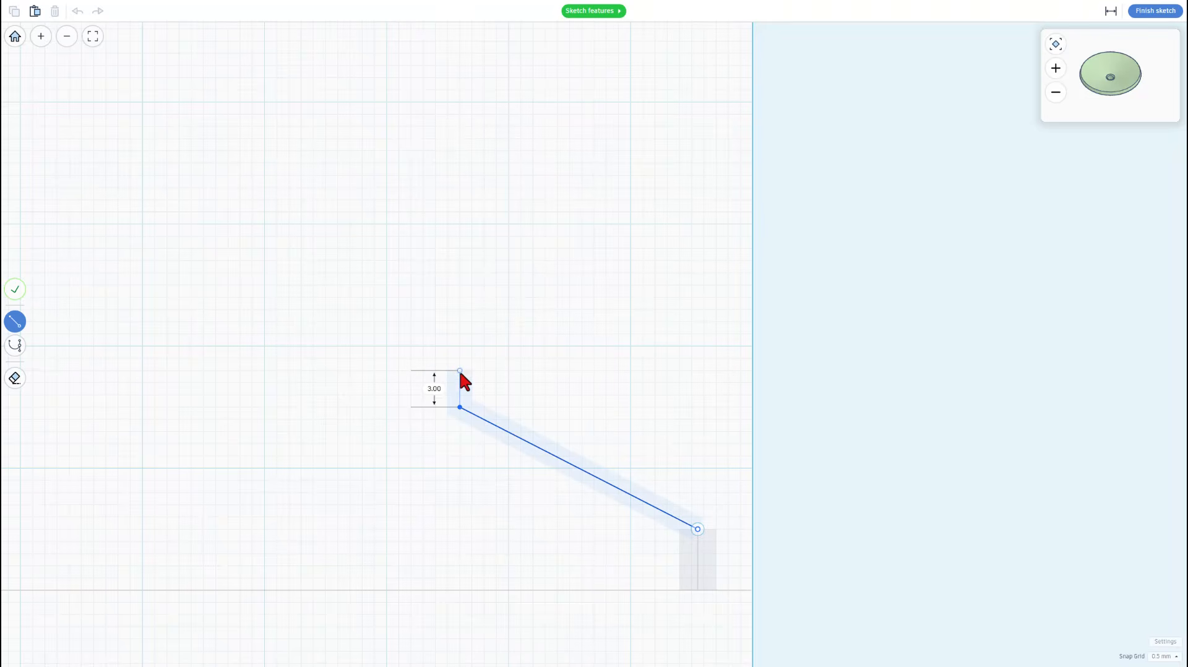
left_click(460, 370)
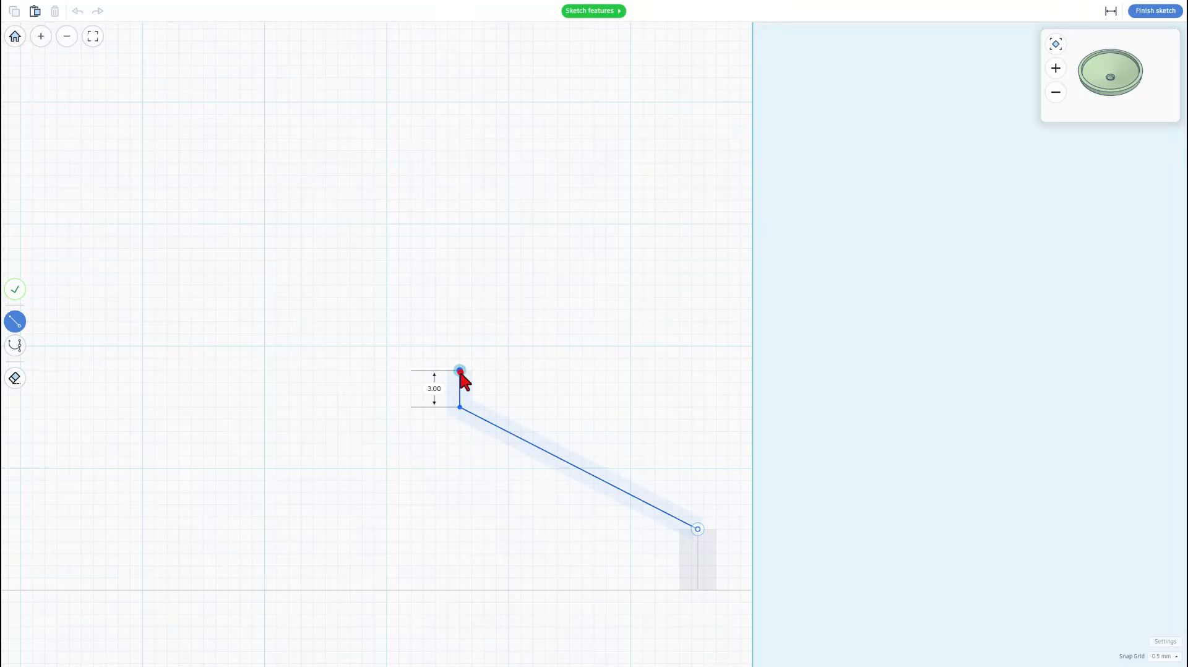
left_click(679, 370)
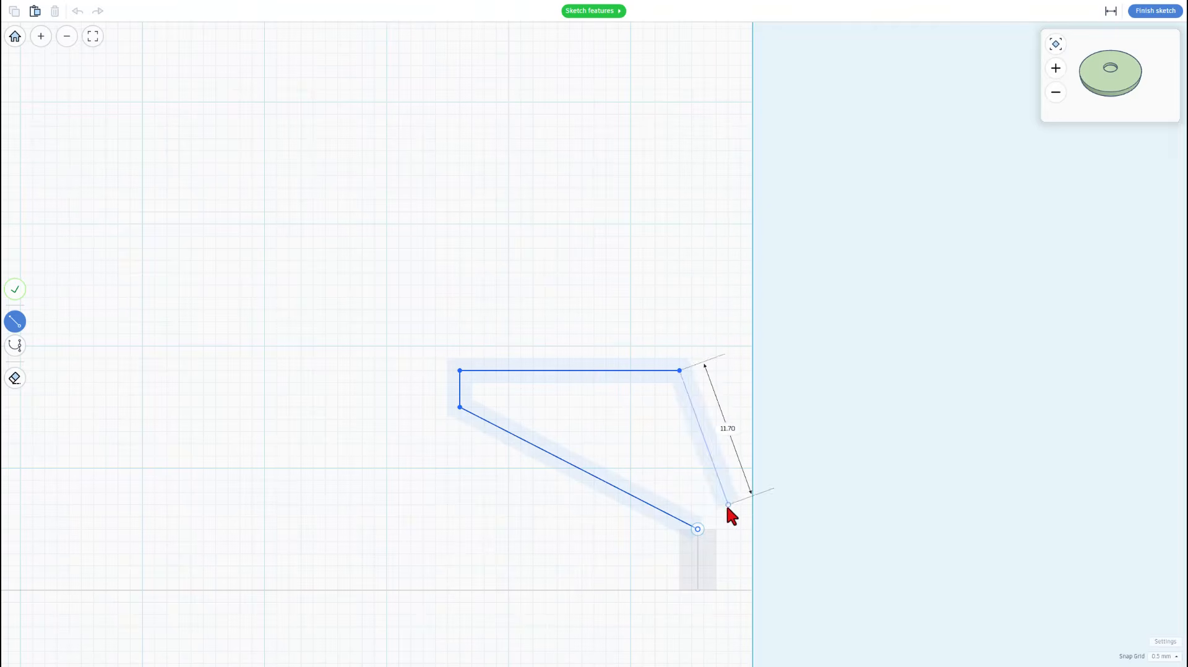
Step: Extend the path with a Bezier curve ending about 19 mm away on the revolve axis, with a horizontal tangent, and finish the path
key("2")
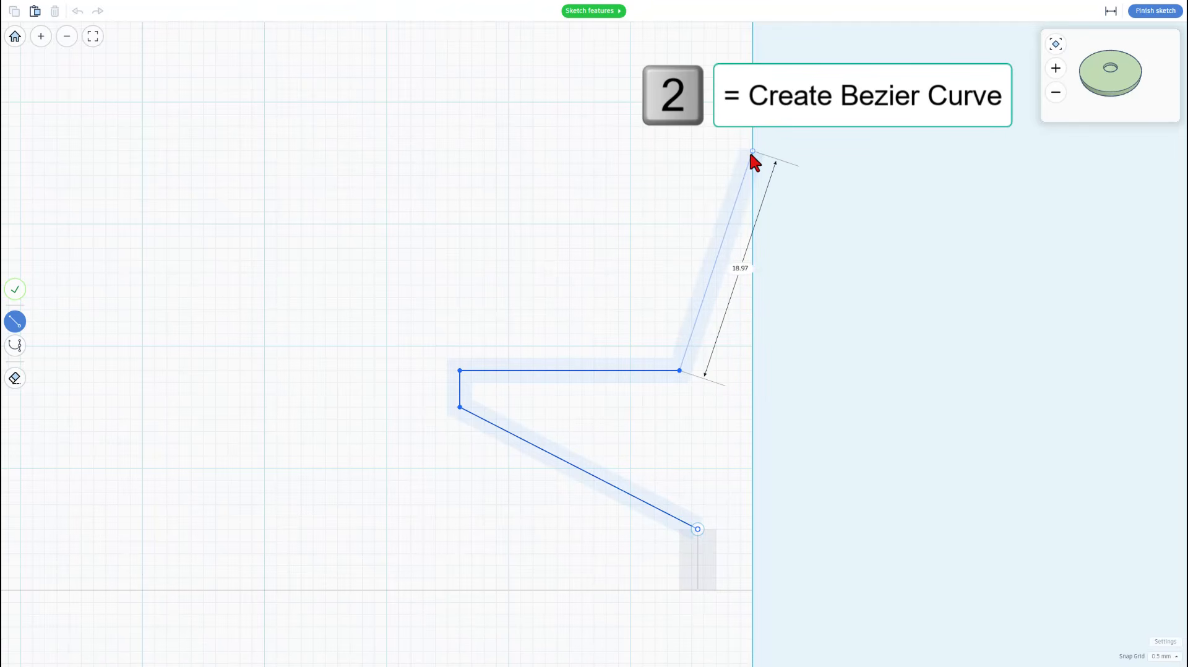
key("2")
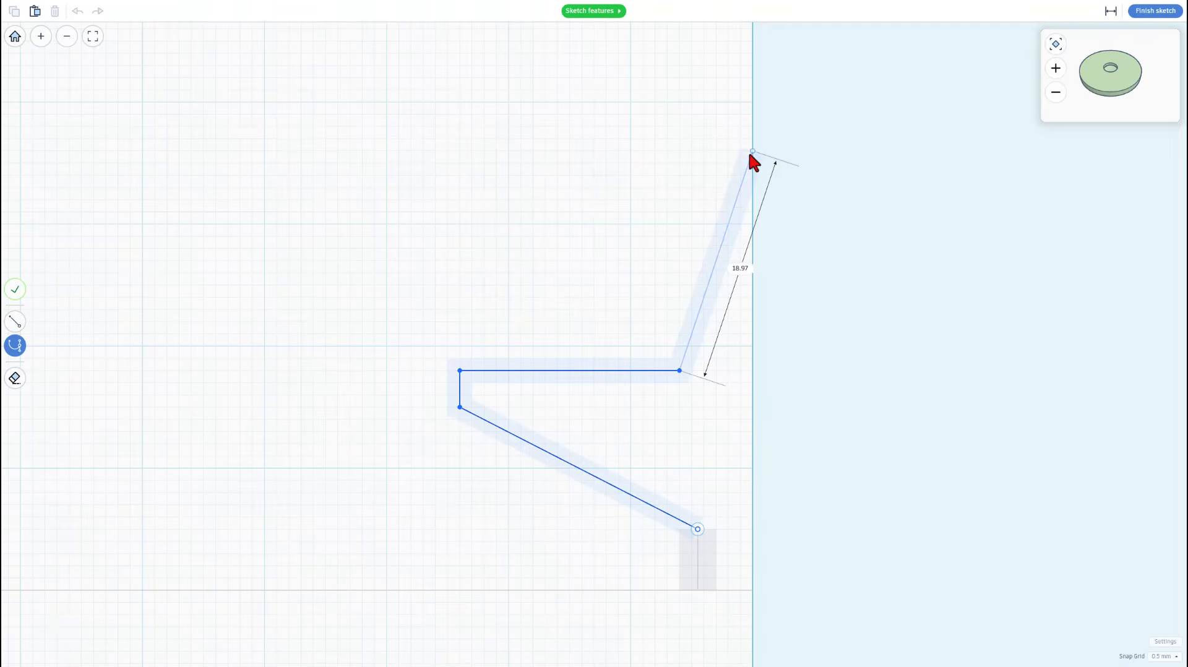
left_click_drag(750, 156, 788, 154)
key("Escape")
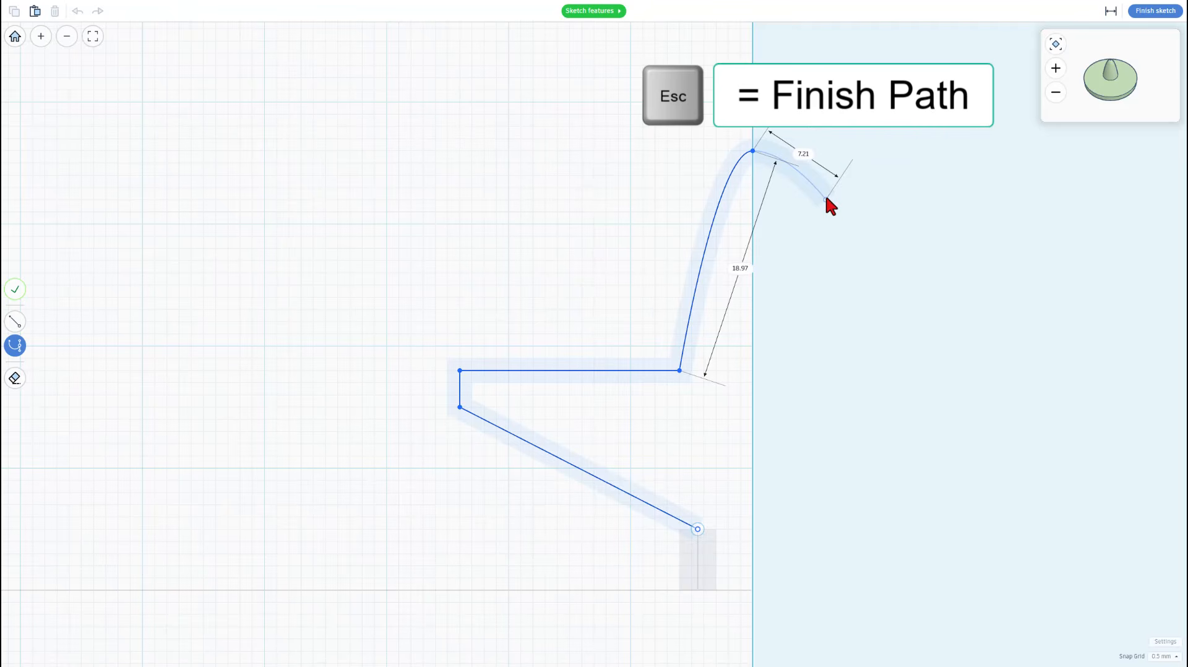
key("Escape")
left_click_drag(1089, 115, 1090, 94)
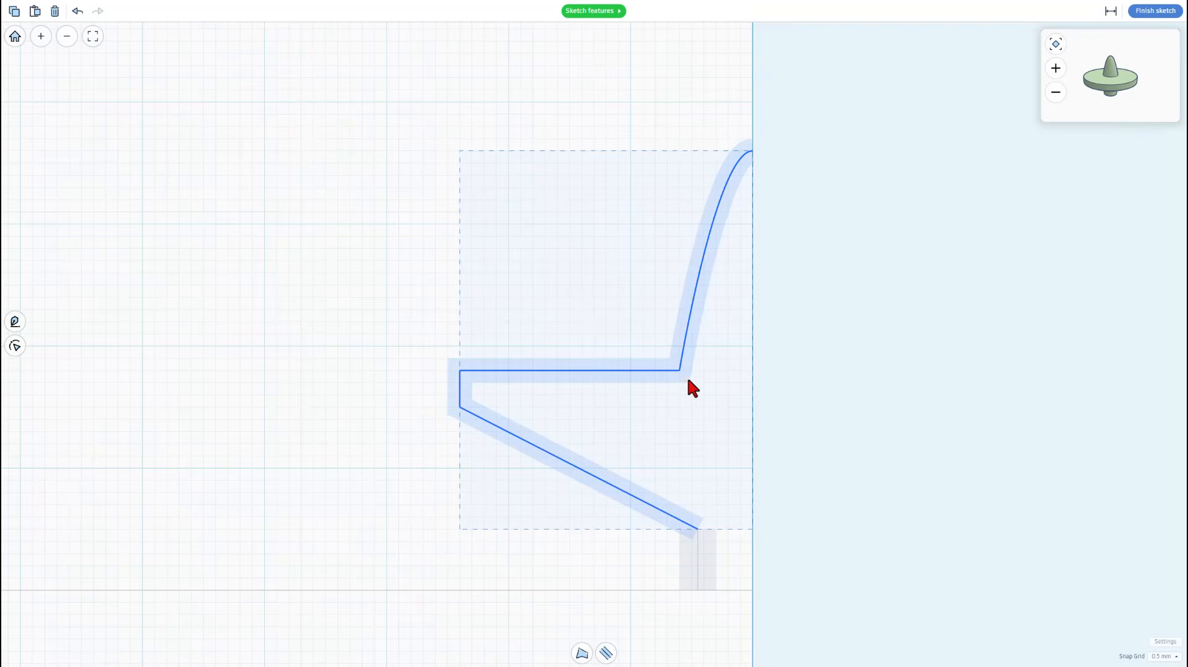
Step: Edit the path, change the corner between the flat rim line and the handle curve to smooth, and pull its inner curve handle slightly down
double_click(671, 370)
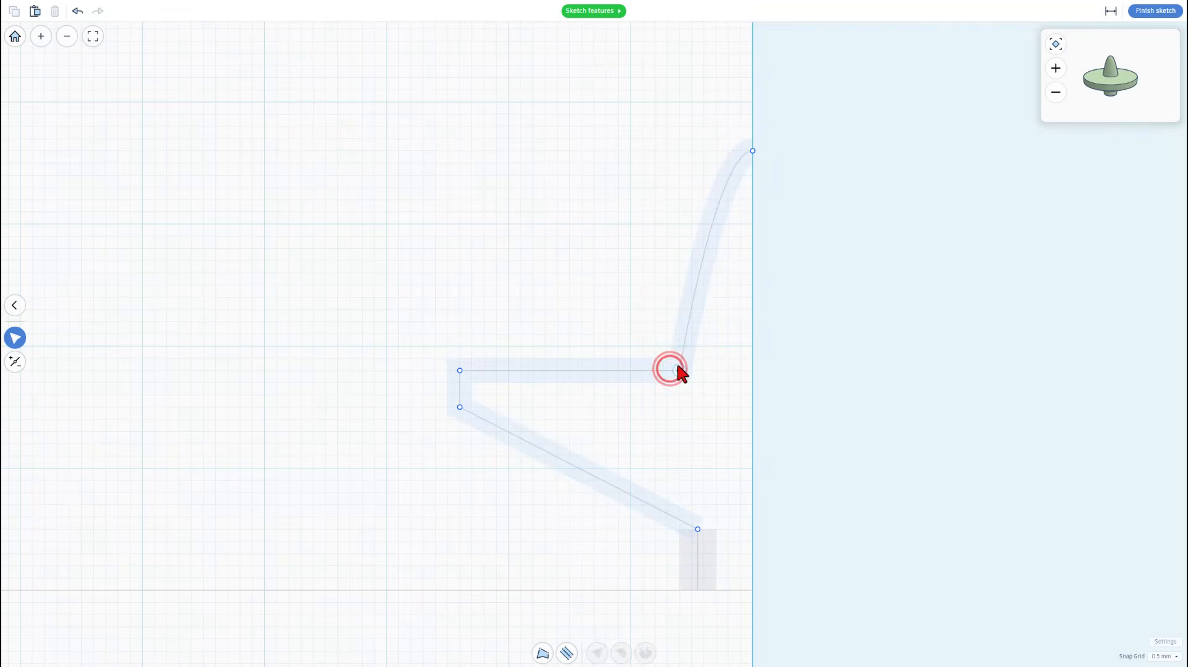
left_click(679, 370)
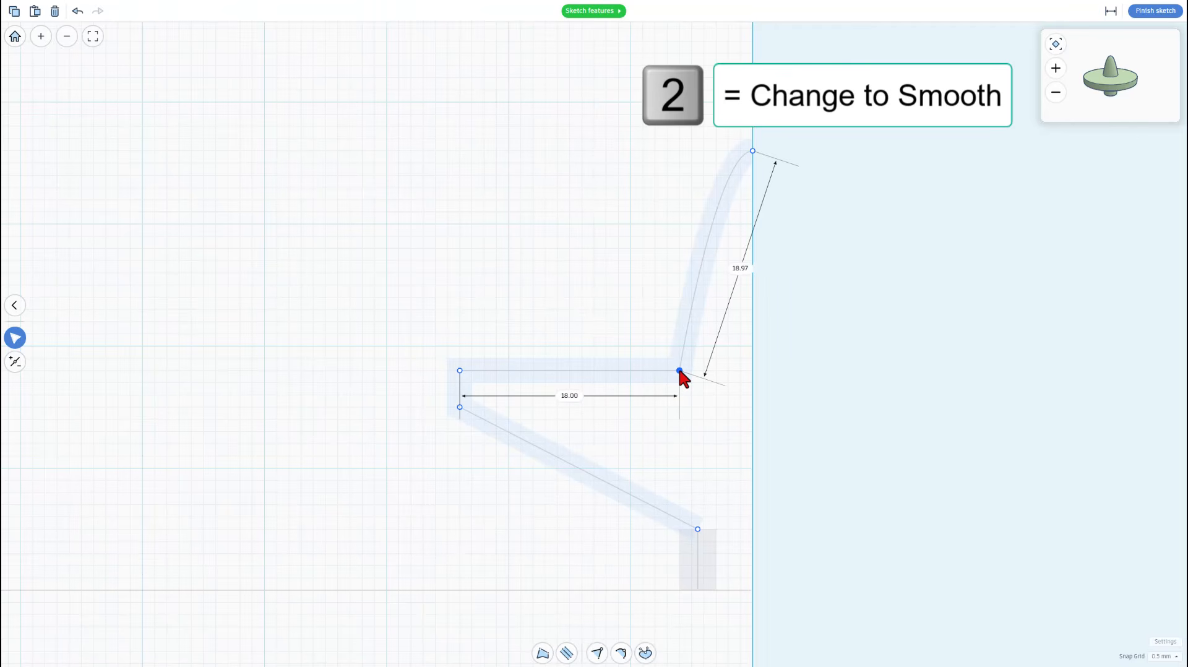
key("2")
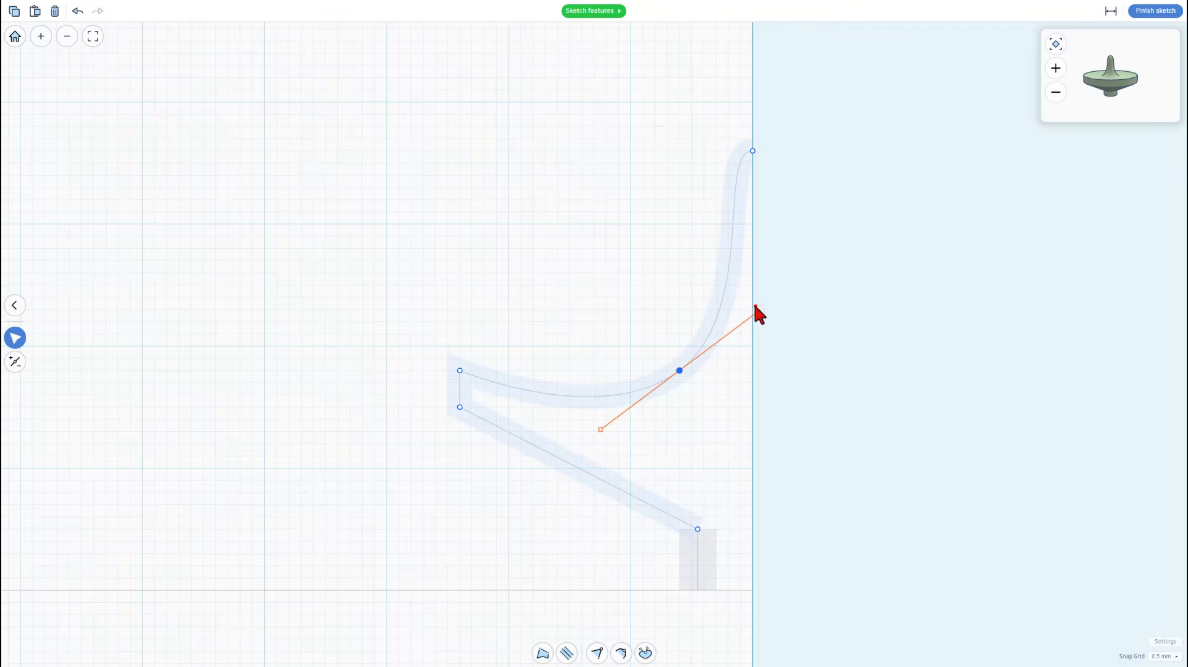
mouse_move(756, 309)
left_mouse_down()
mouse_move(755, 340)
mouse_move(748, 328)
left_mouse_up()
Step: Break that point's handles, moving the inner one 1 mm outward and 3 mm down and the outer one 2.5 mm outward and 3 mm up
key("3")
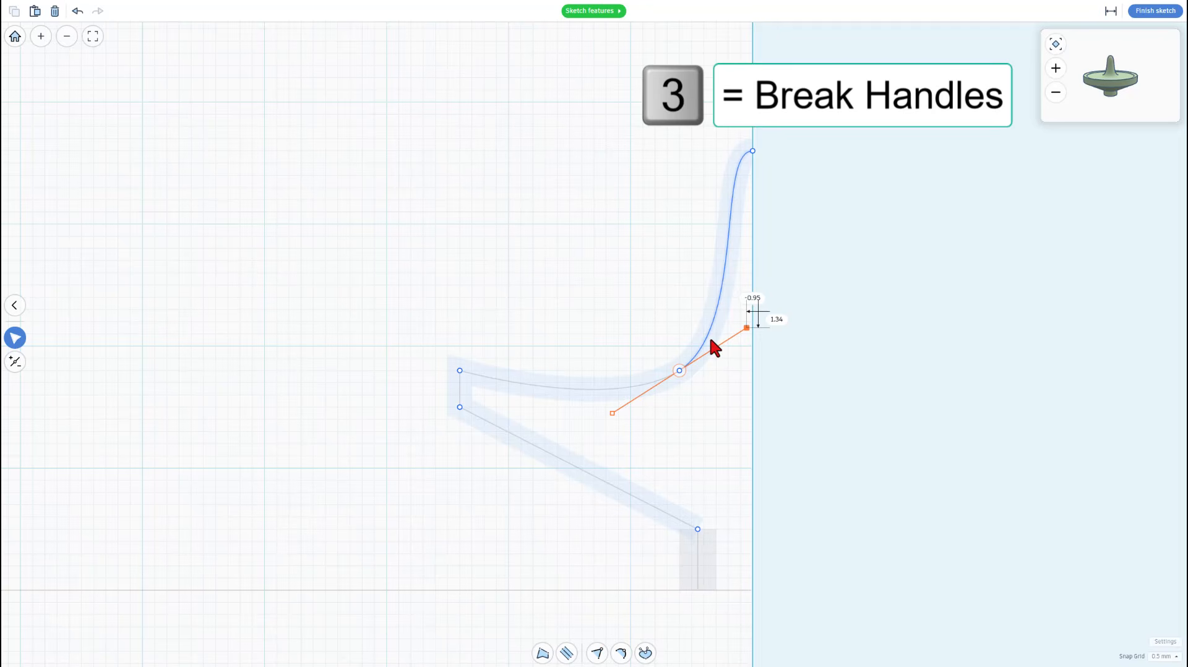
key("3")
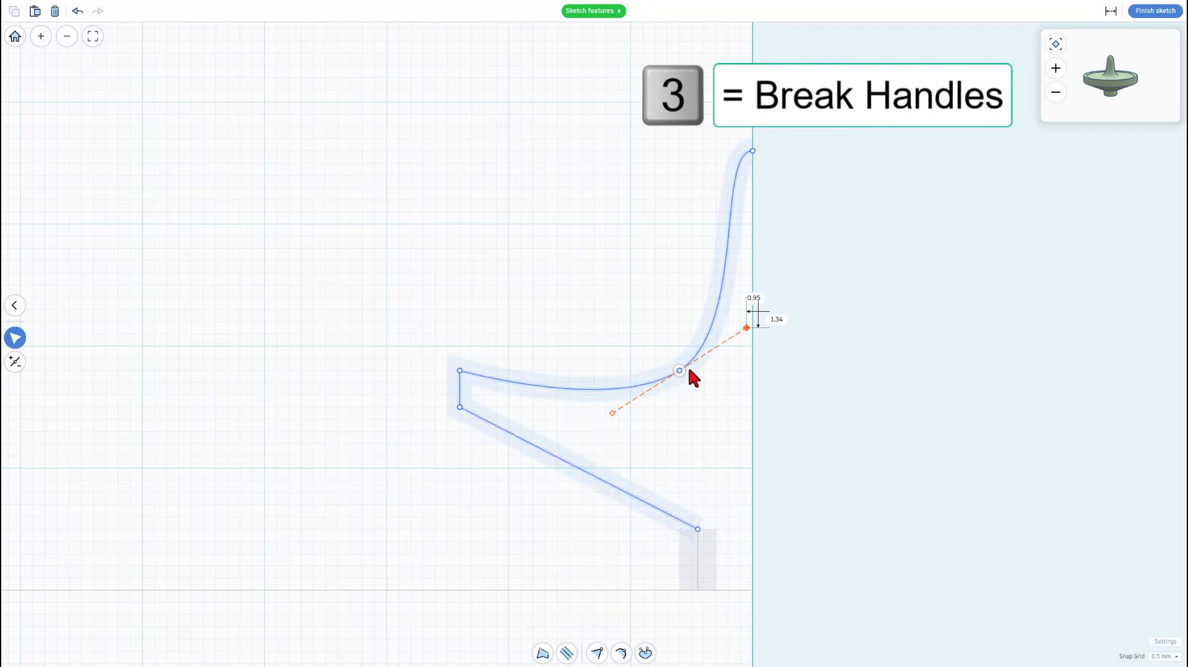
left_click_drag(749, 328, 737, 368)
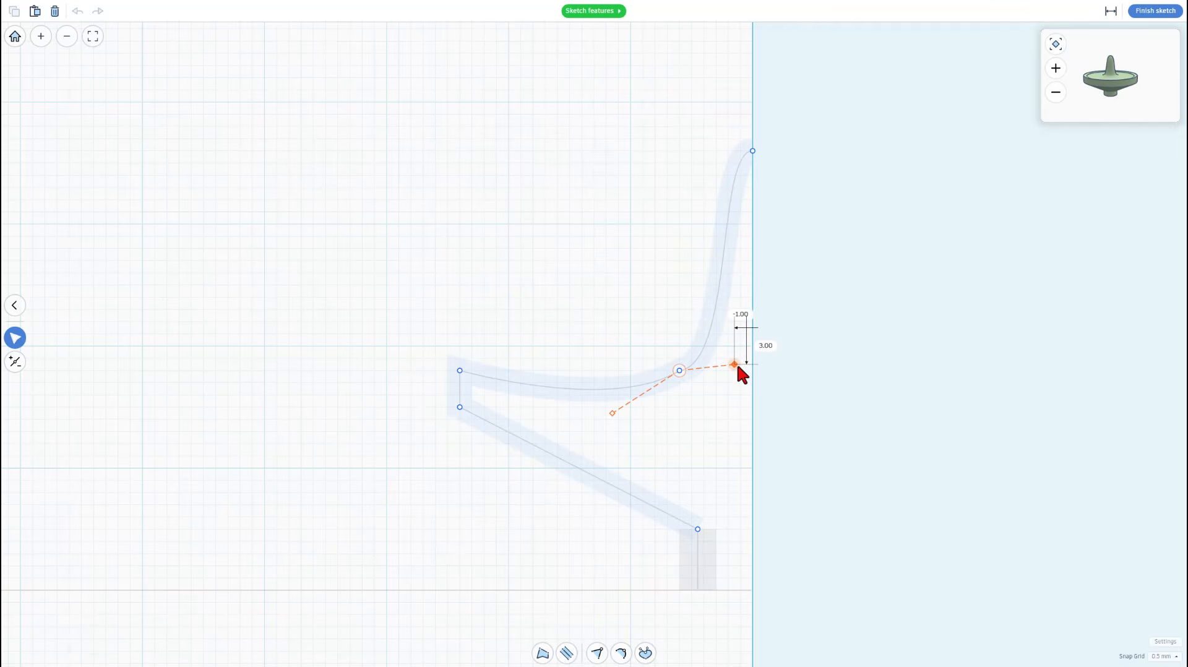
left_click_drag(610, 413, 578, 378)
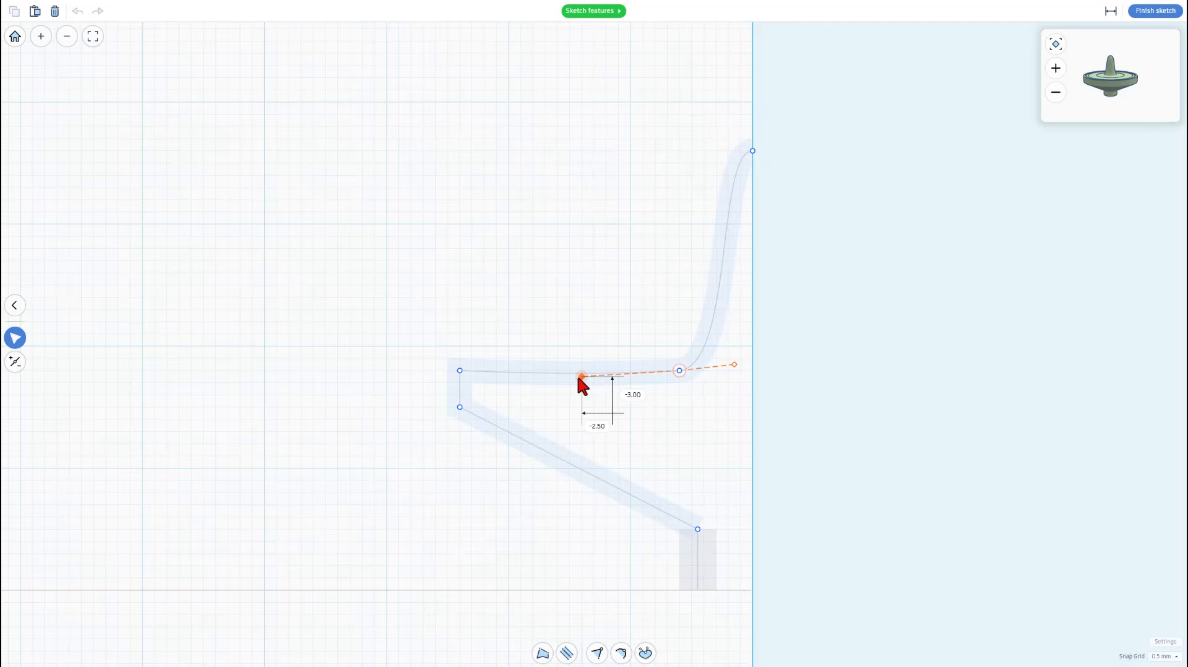
Step: Change the short 3 mm vertical segment at the outer rim to smooth and deselect it
left_click(458, 391)
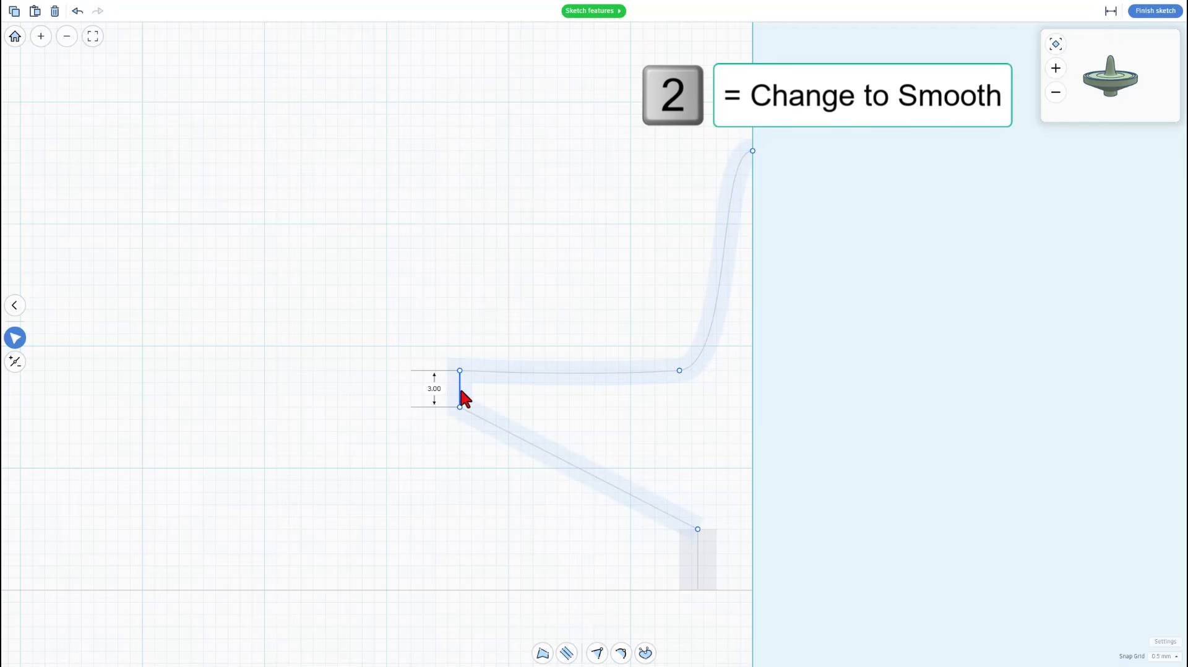
key("2")
left_click(530, 396)
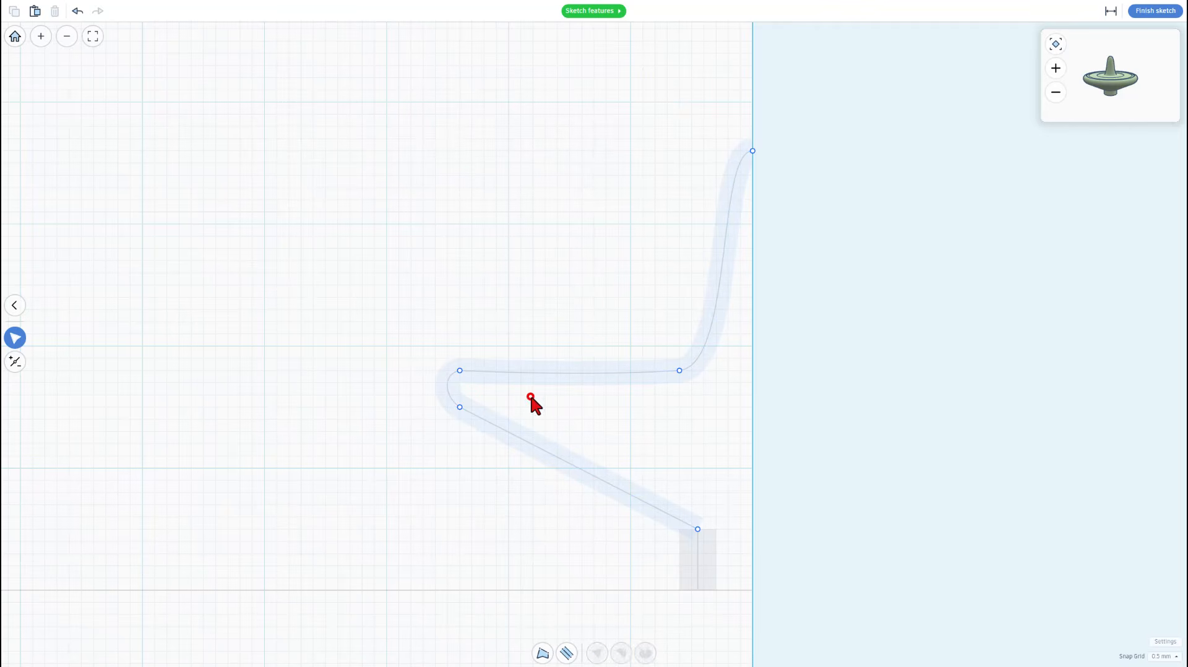
Step: Change the long diagonal underside segment to smooth and pull its lower curve handle toward the revolve axis to bow the segment
left_click(586, 470)
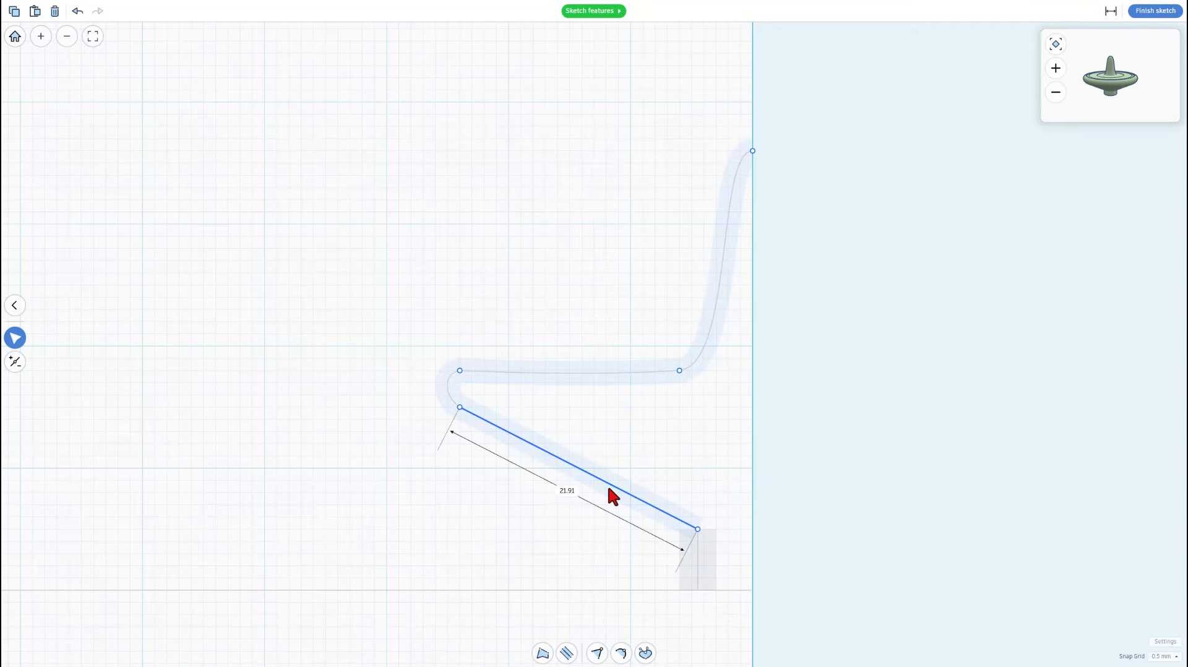
key("2")
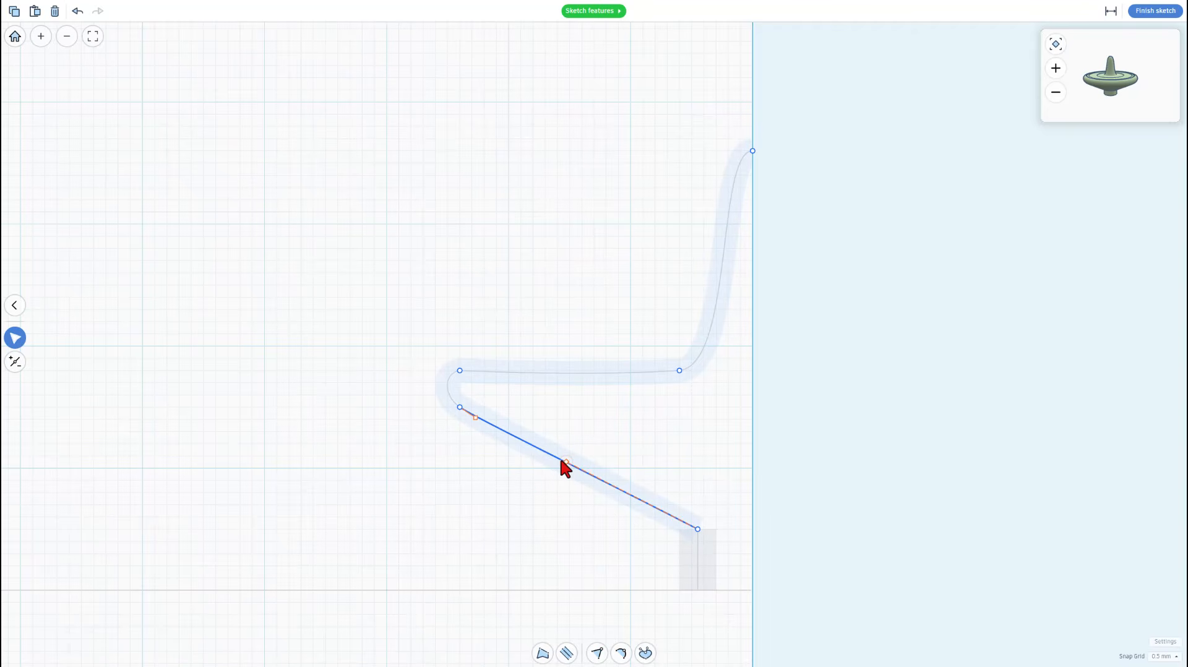
left_click_drag(567, 461, 649, 462)
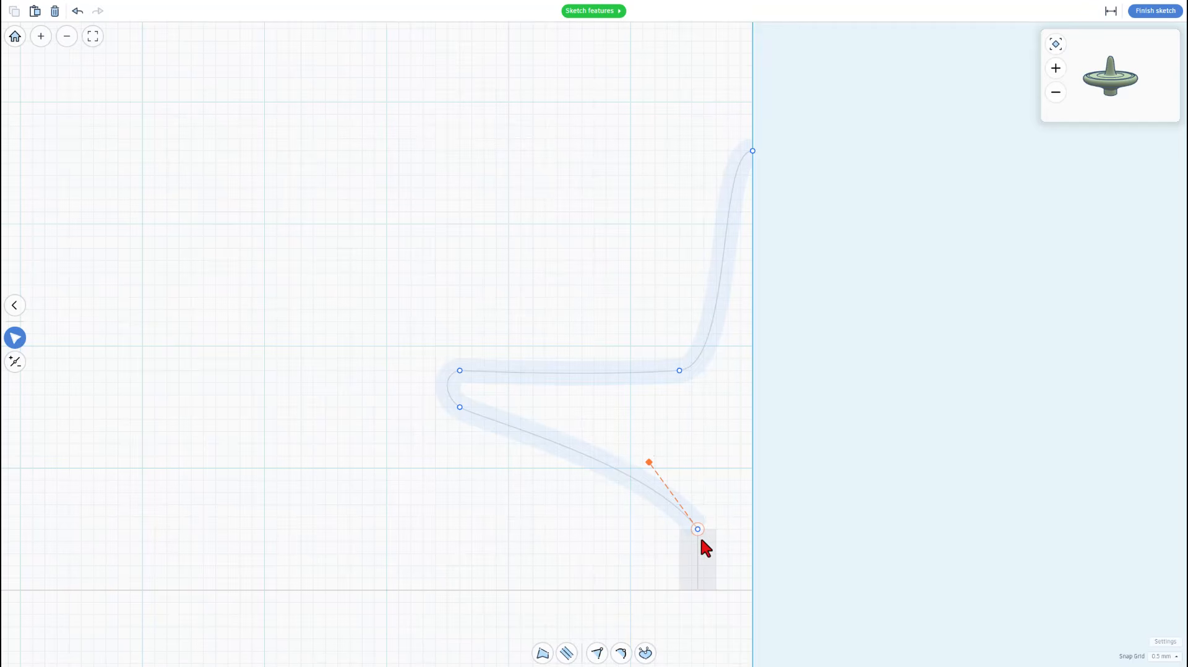
Step: Nudge the underside curve's lower end point 0.5 mm down and 0.5 mm toward the revolve axis so it overlaps the tip
scroll(700, 535, "up", 4)
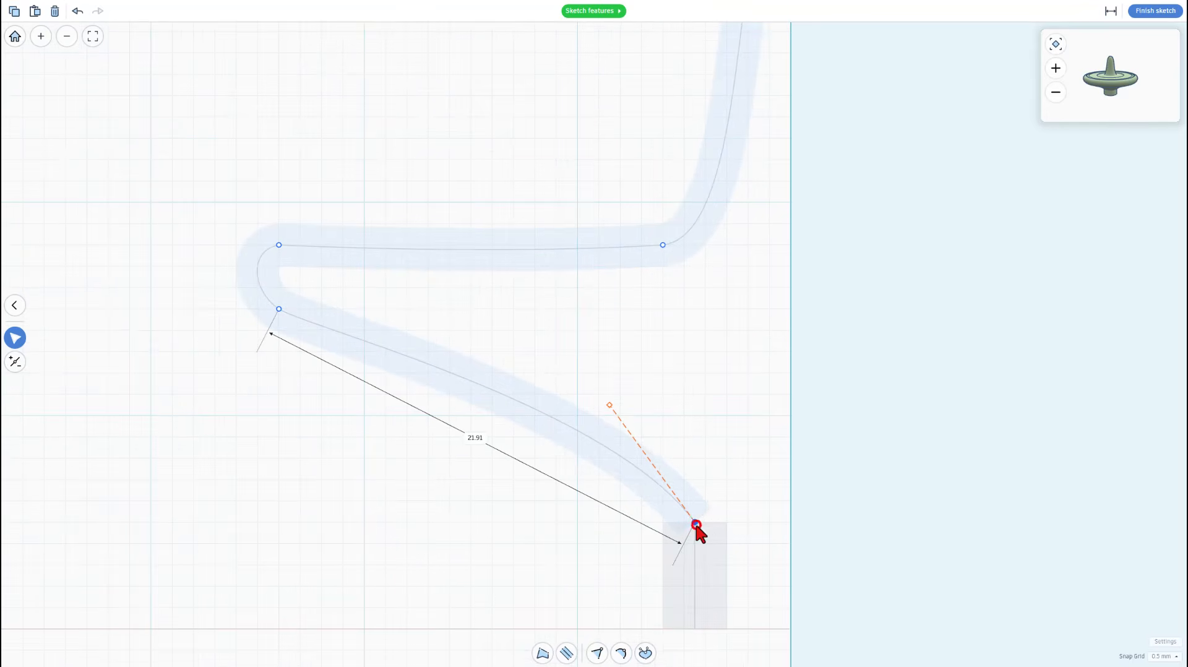
left_click(694, 521)
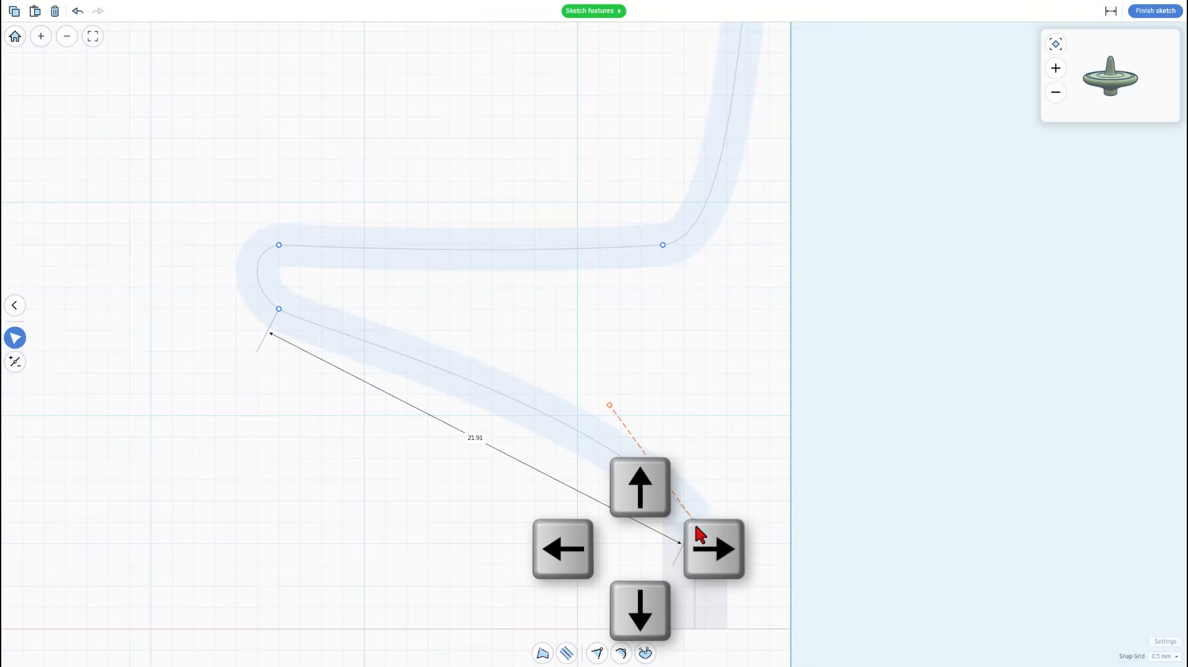
key("Down")
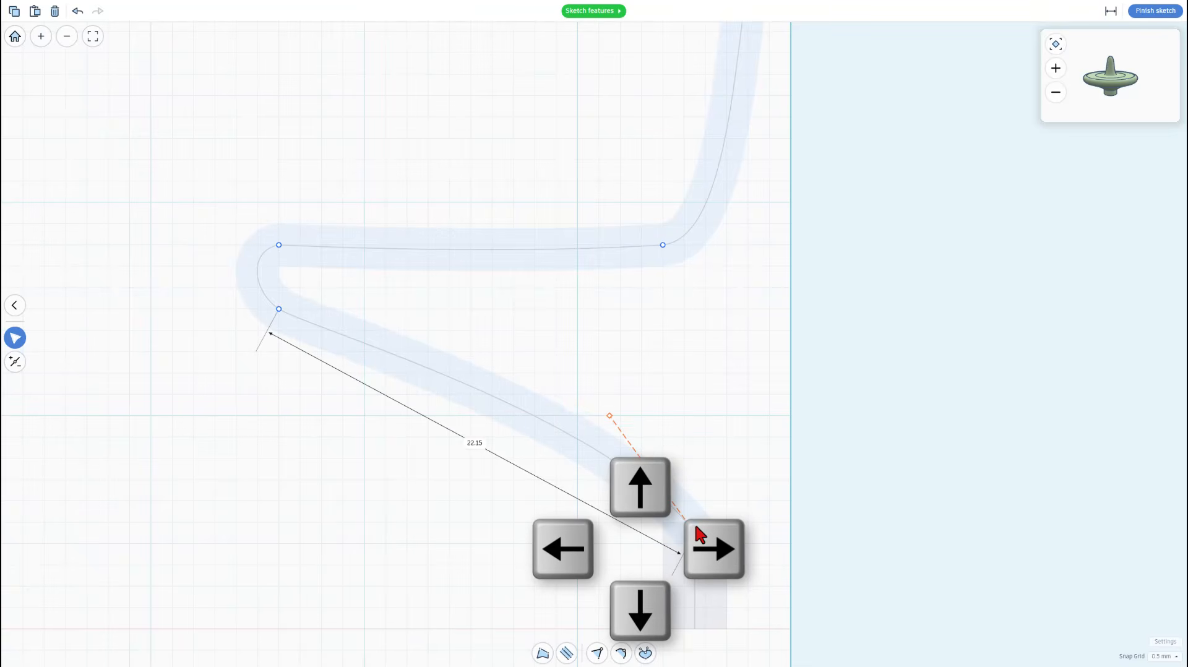
key("Right")
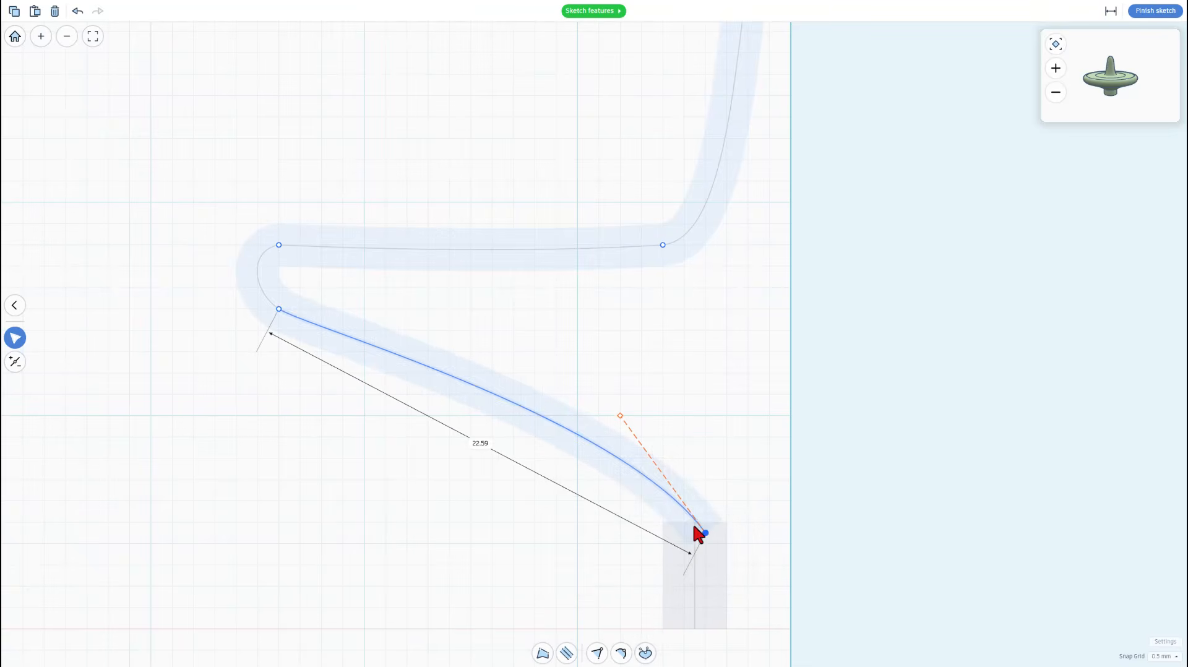
Step: Nudge the lower end point's curve handle in 0.5 mm increments until it sits about 1 mm farther from the axis and 0.5 mm higher
left_click(621, 417)
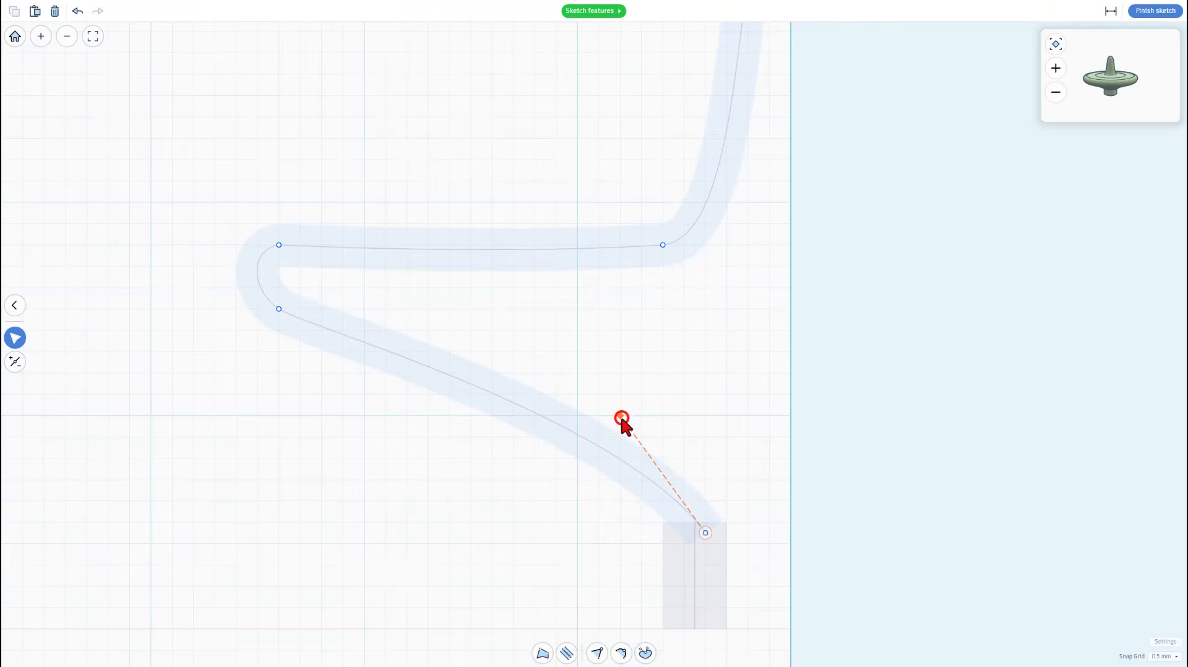
key("Right")
key("Right")
key("Right")
key("Right")
key("Right")
key("Right")
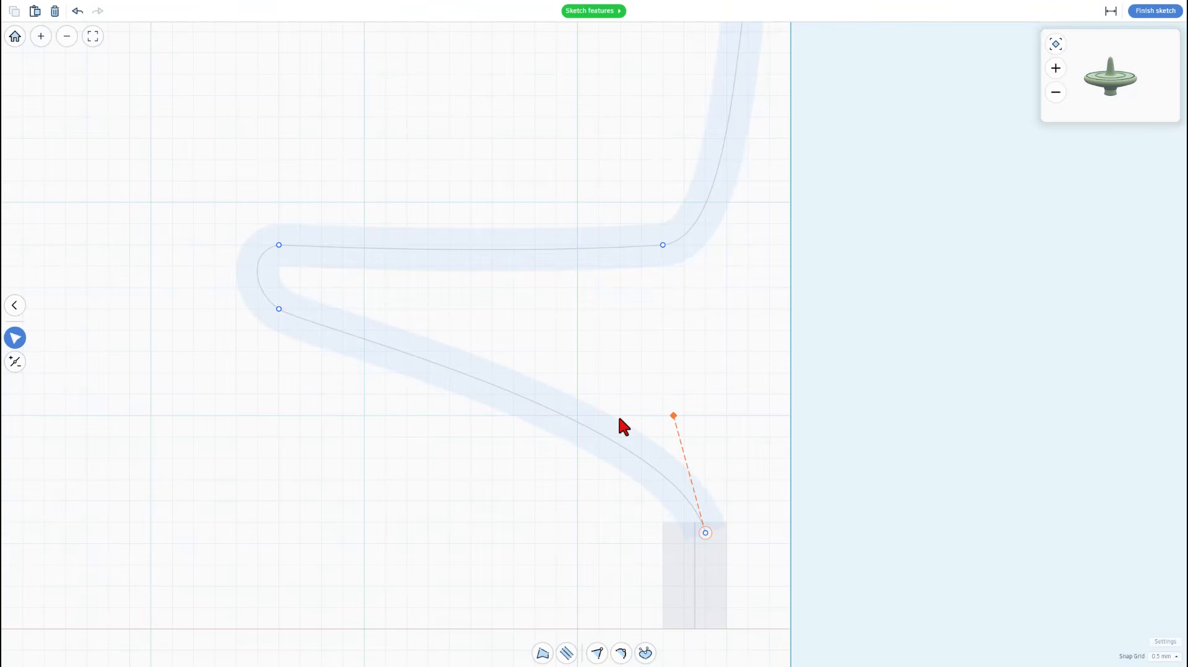
key("Left")
key("Left")
key("Left")
key("Left")
key("Left")
key("Up")
key("Up")
key("Up")
key("Up")
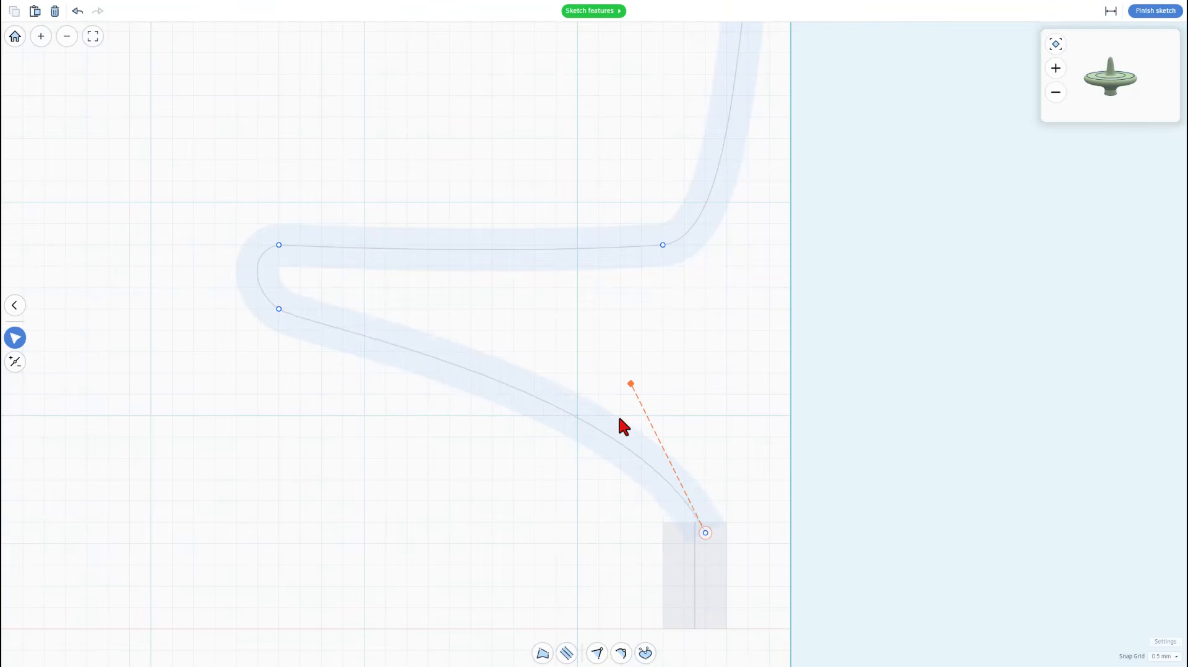
key("Left")
key("Left")
key("Left")
key("Left")
key("Down")
key("Down")
key("Down")
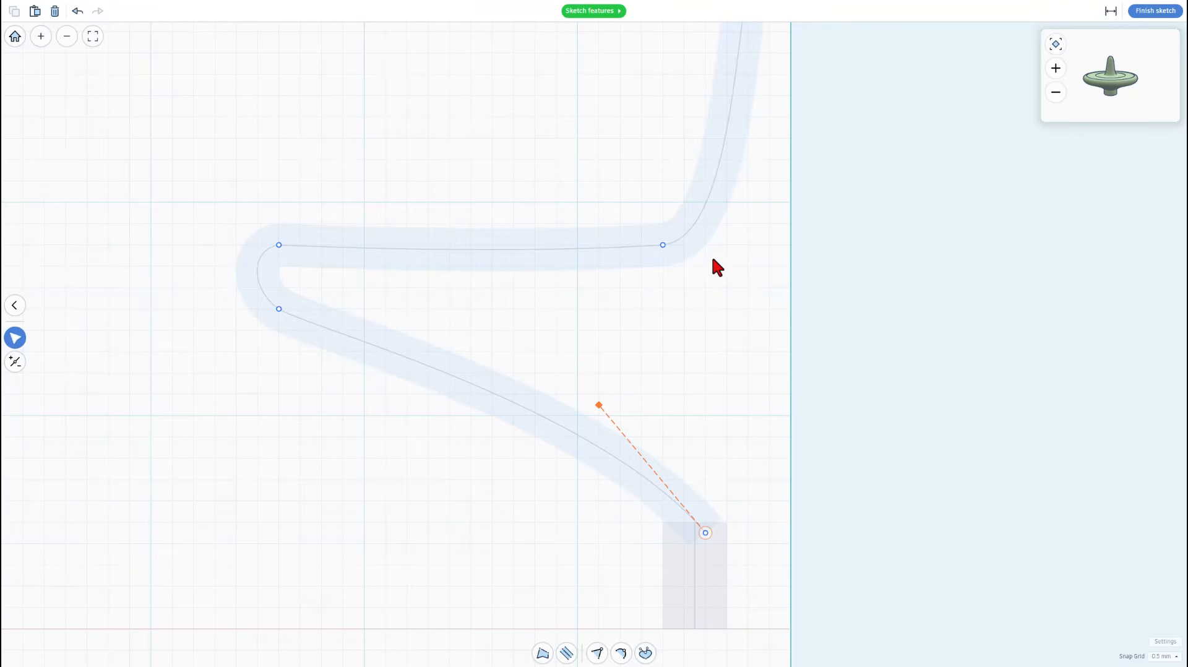
Step: Shift the lower end point's curve handle slightly down and toward the revolve axis, and leave path editing
scroll(754, 288, "down", 4)
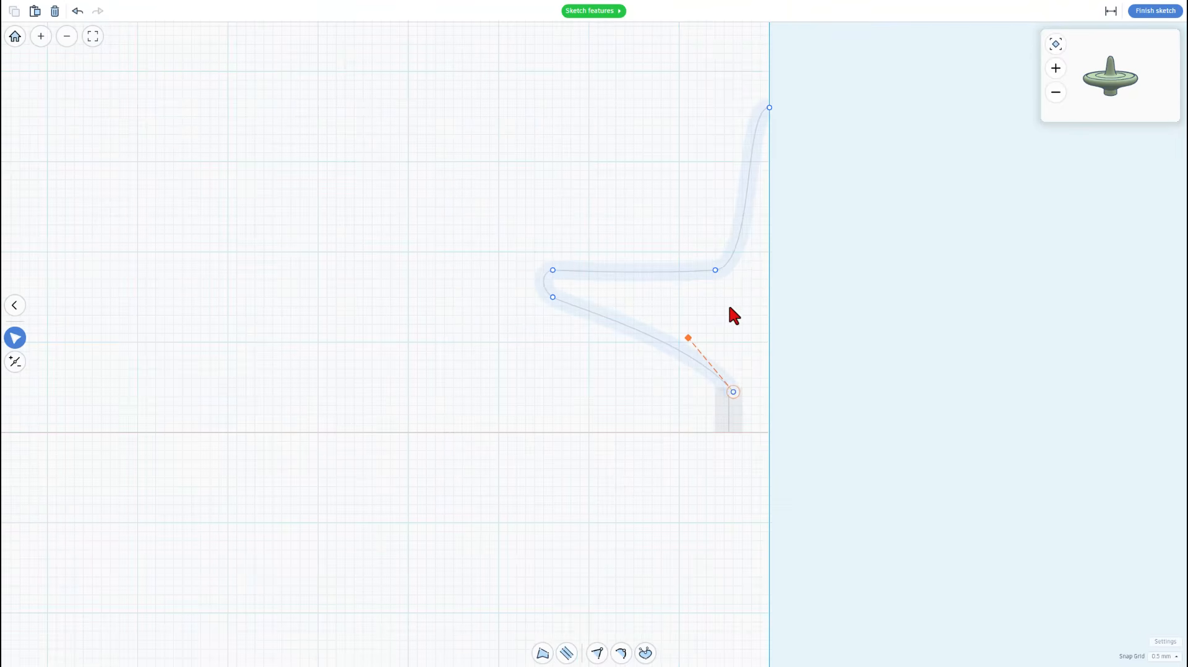
mouse_move(687, 338)
left_mouse_down()
mouse_move(719, 338)
mouse_move(689, 341)
left_mouse_up()
left_click(730, 329)
left_click(579, 207)
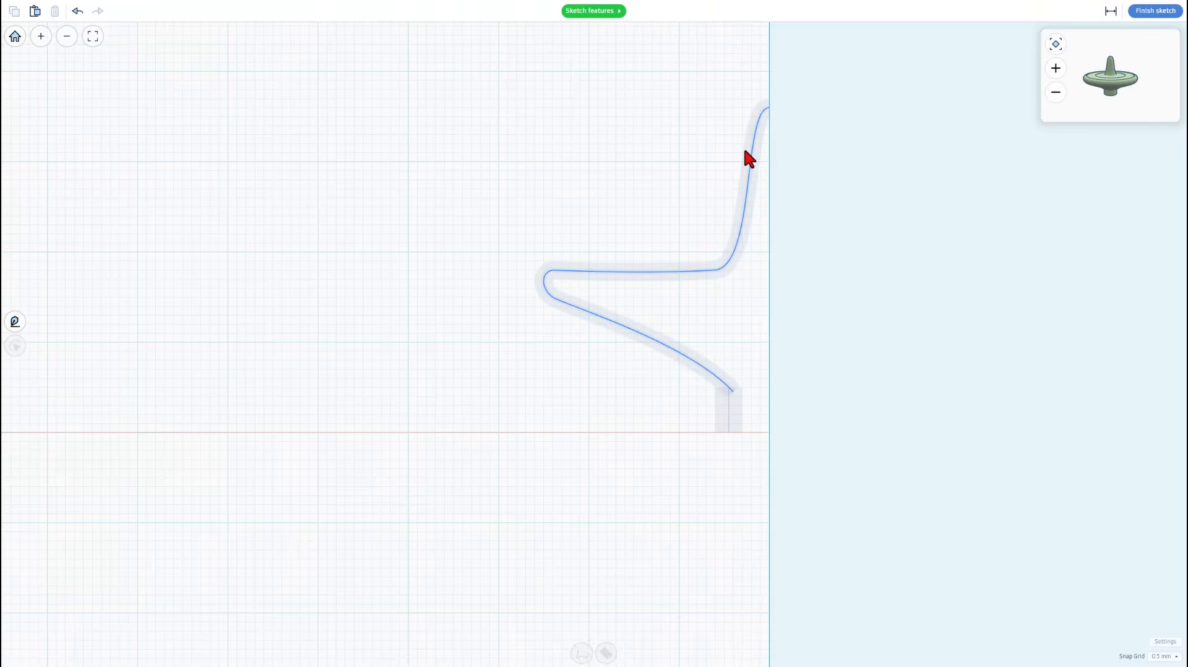
Step: Draw pen lines from the underside curve about 19.3 mm to the revolve axis, 18 mm up it, and about 5.9 mm back to the handle curve
left_click(747, 165)
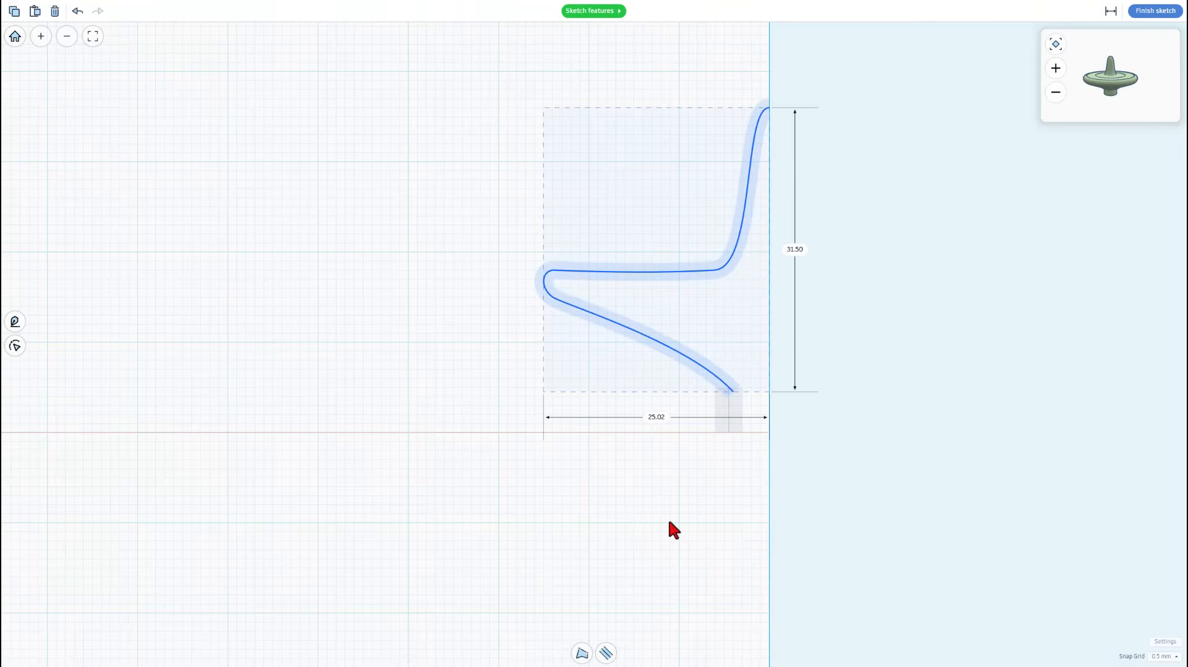
left_click(606, 653)
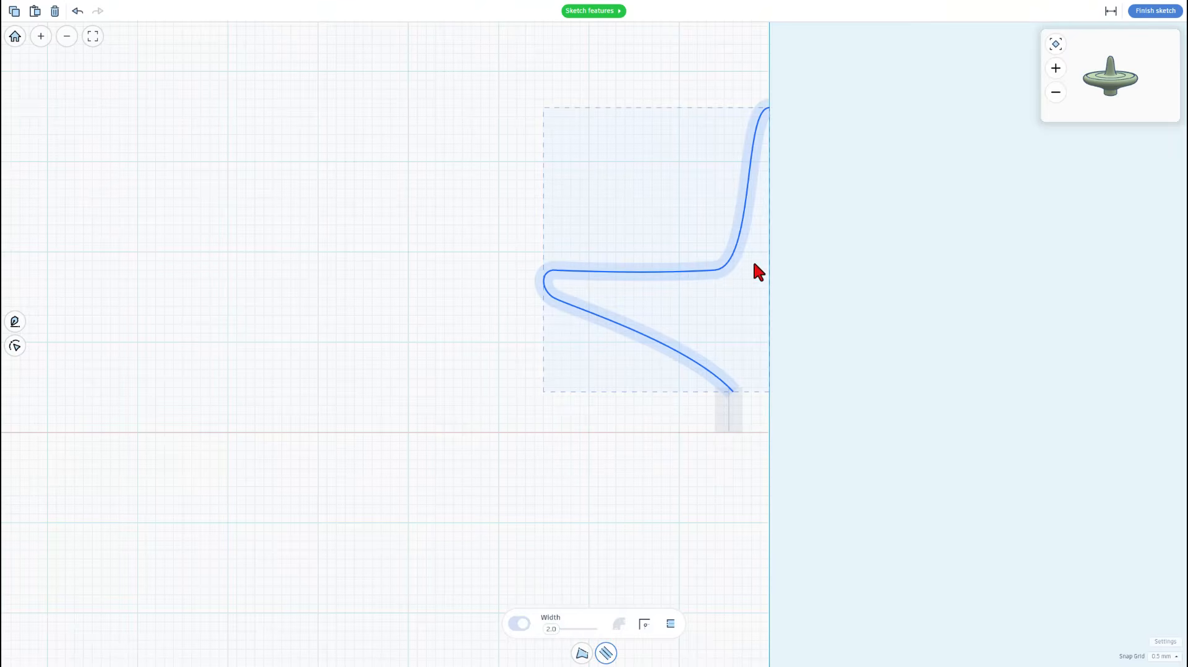
key("p")
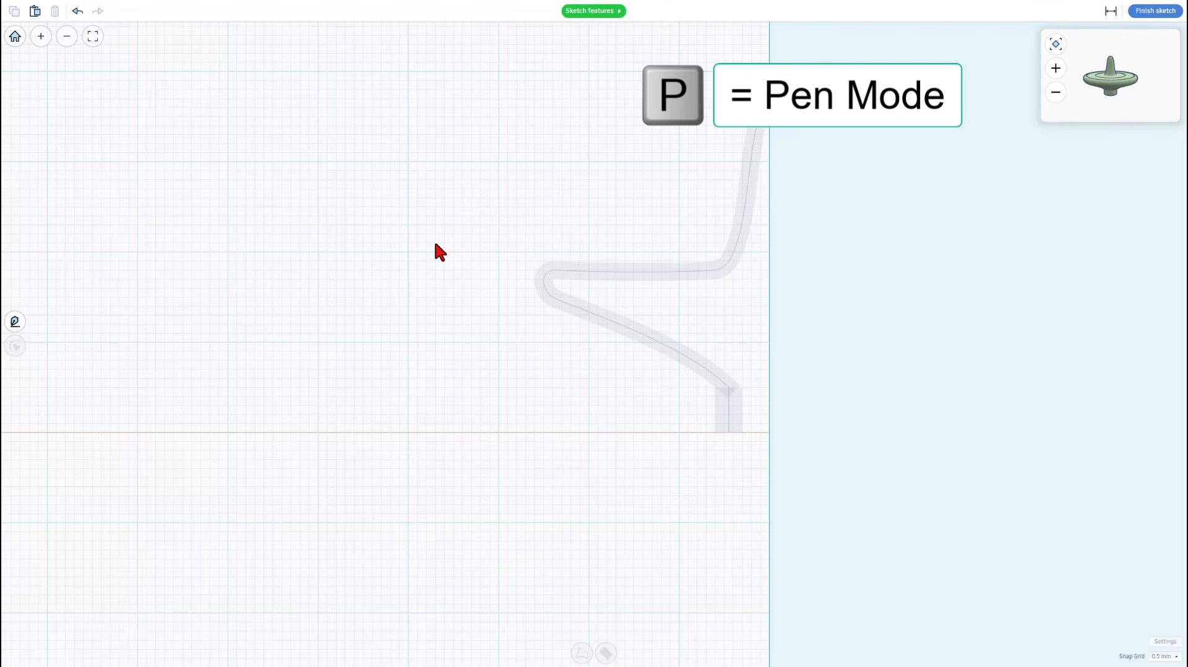
key("p")
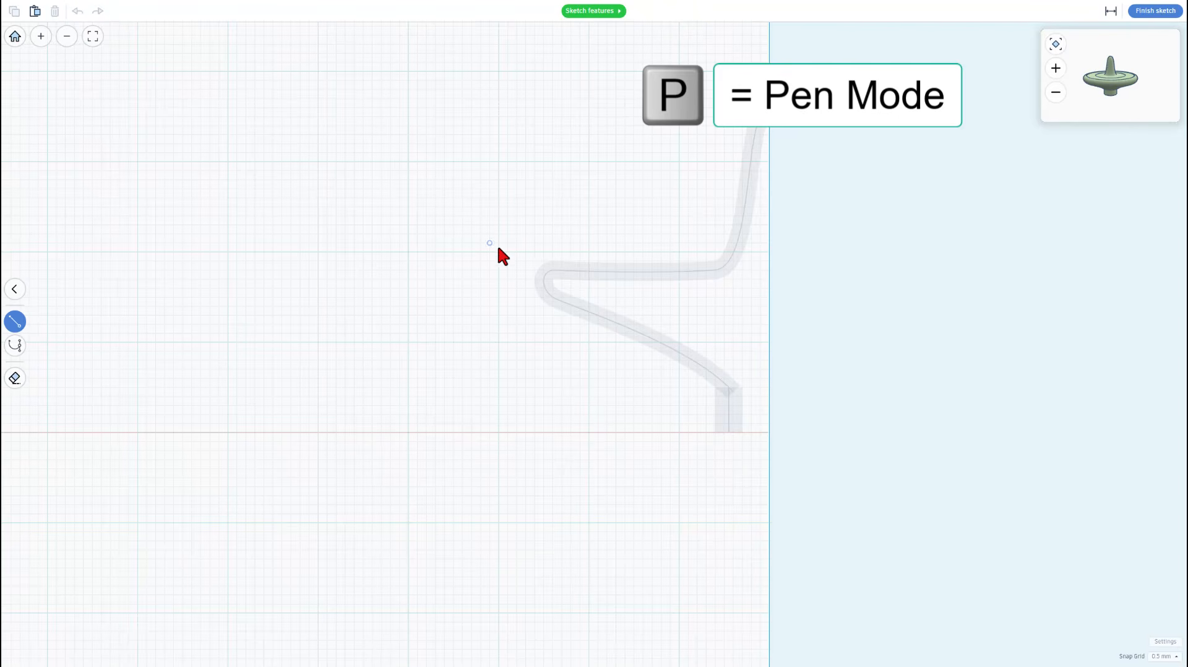
left_click(598, 310)
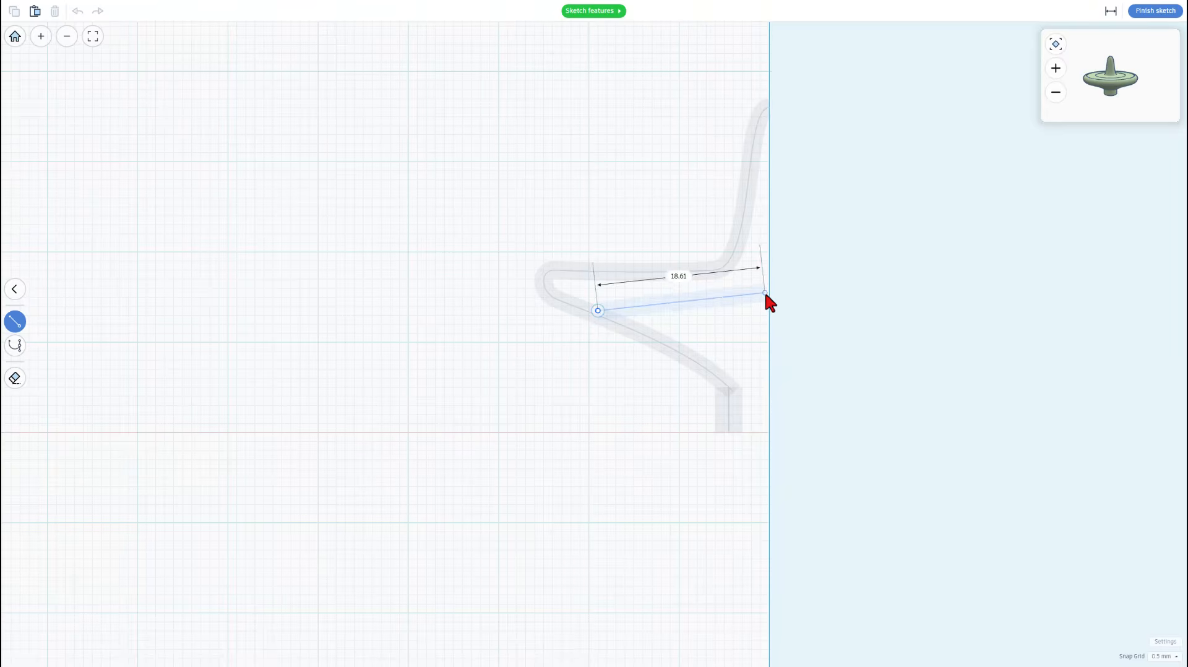
left_click(770, 280)
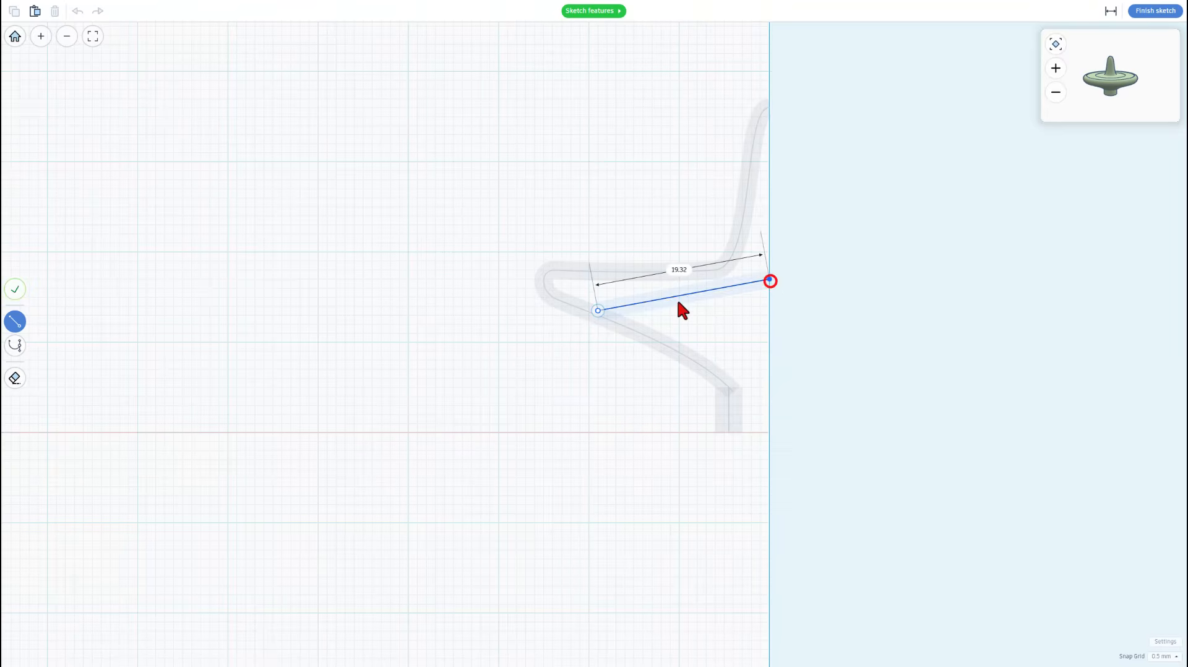
left_click(769, 279)
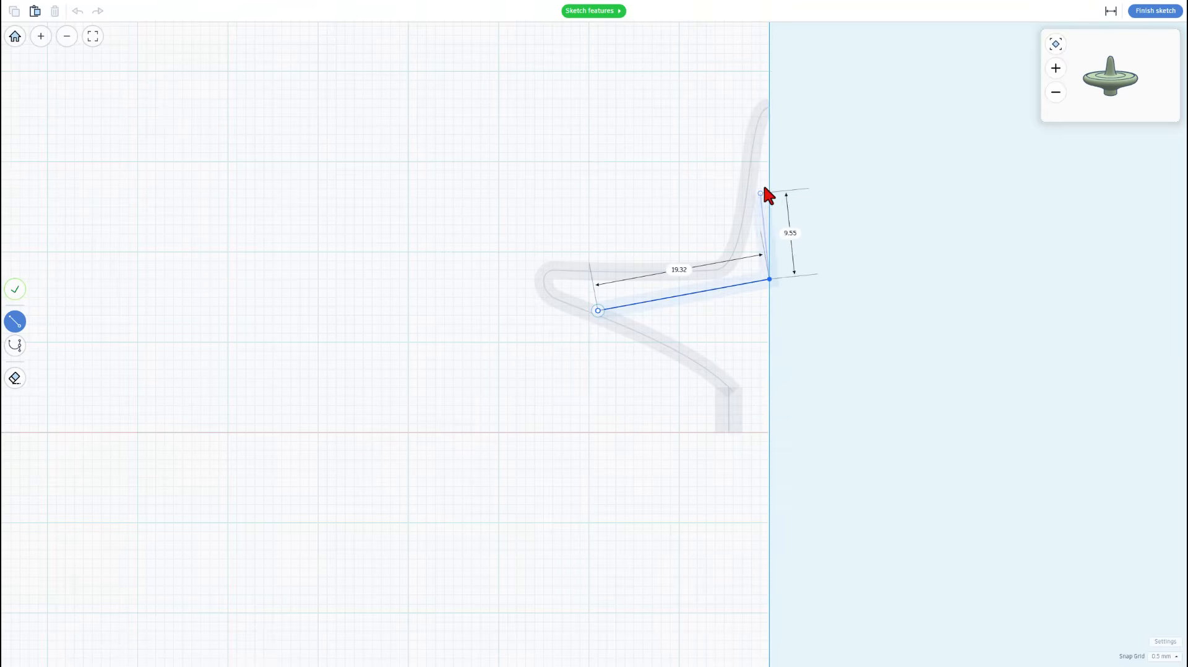
left_click(769, 117)
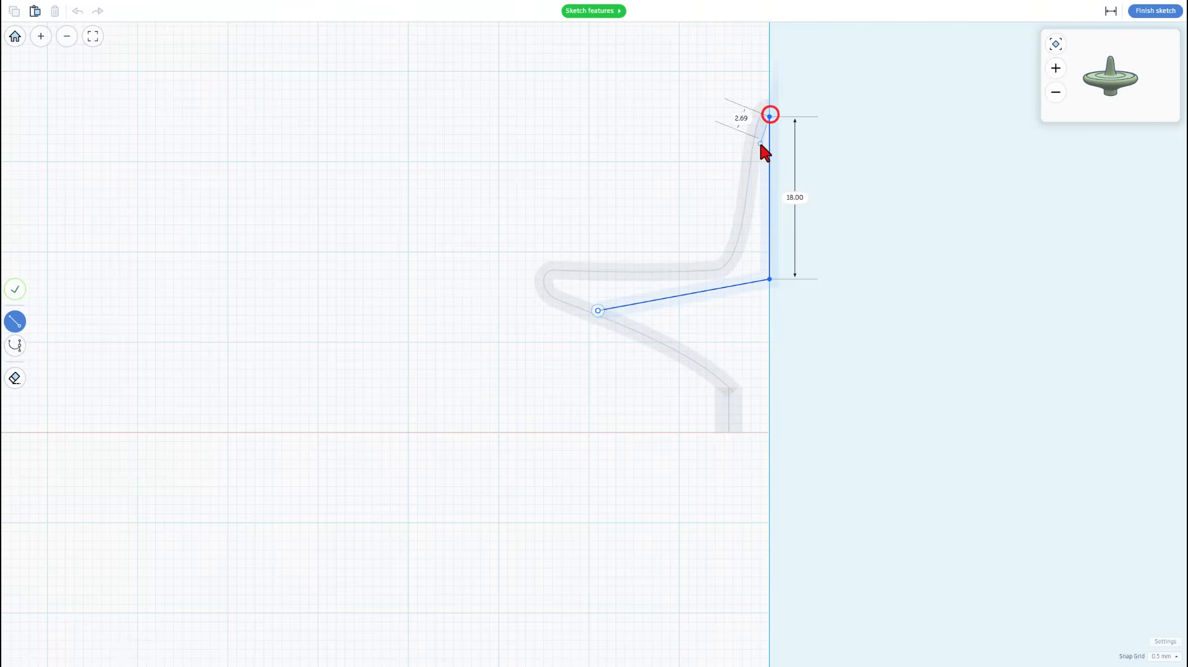
left_click(752, 166)
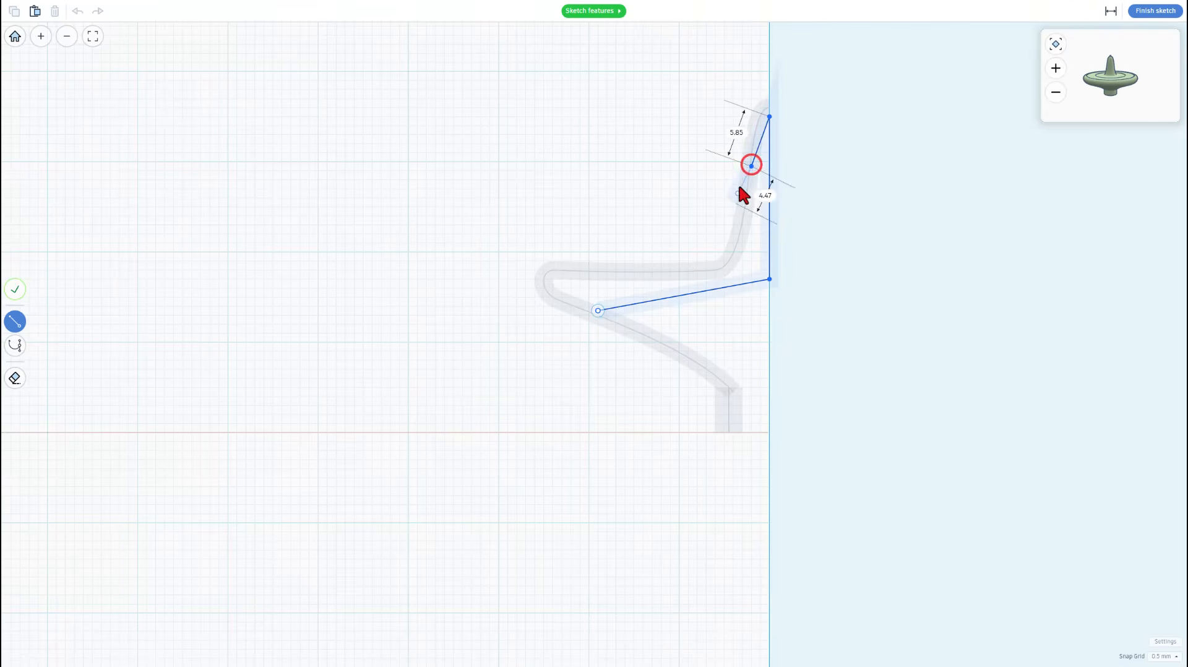
Step: Close the infill shape with Bezier segments down the handle, across the body's upper surface and around the rim to the starting point, and finish the sketch
key("2")
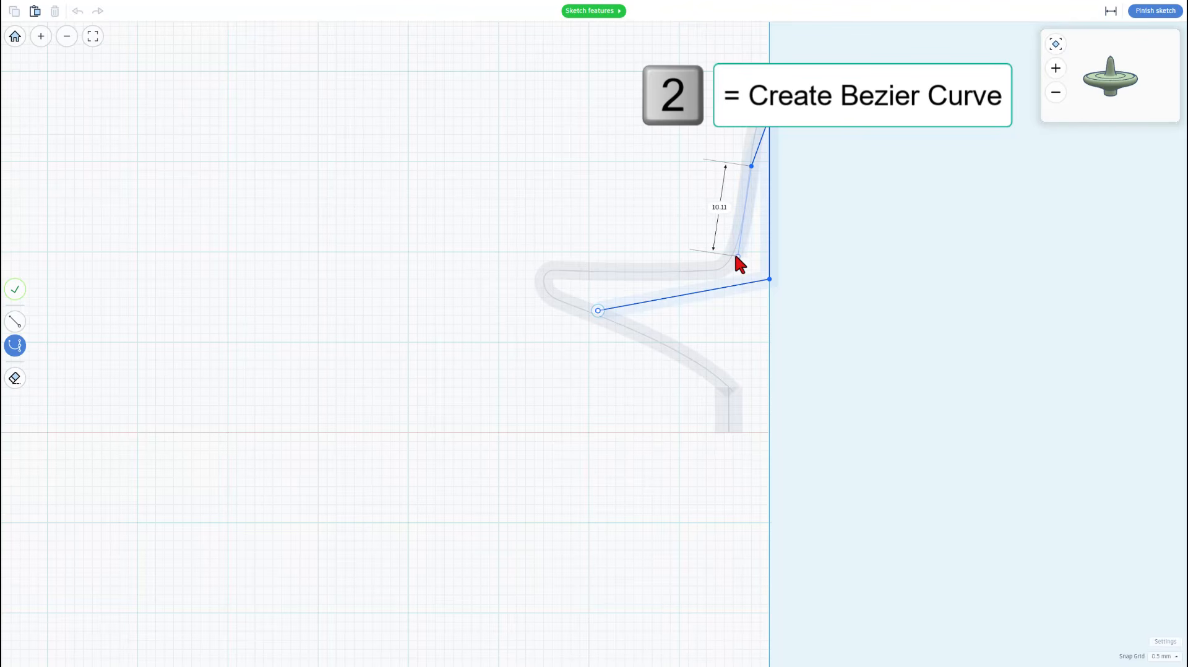
left_click(737, 255)
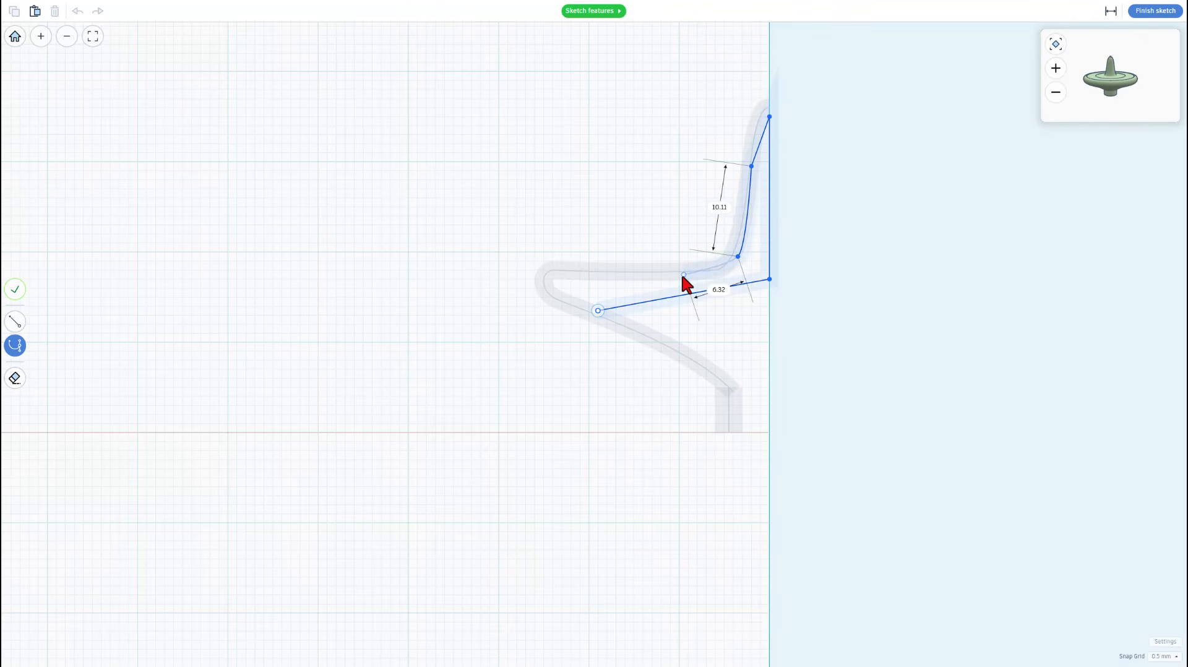
left_click(683, 275)
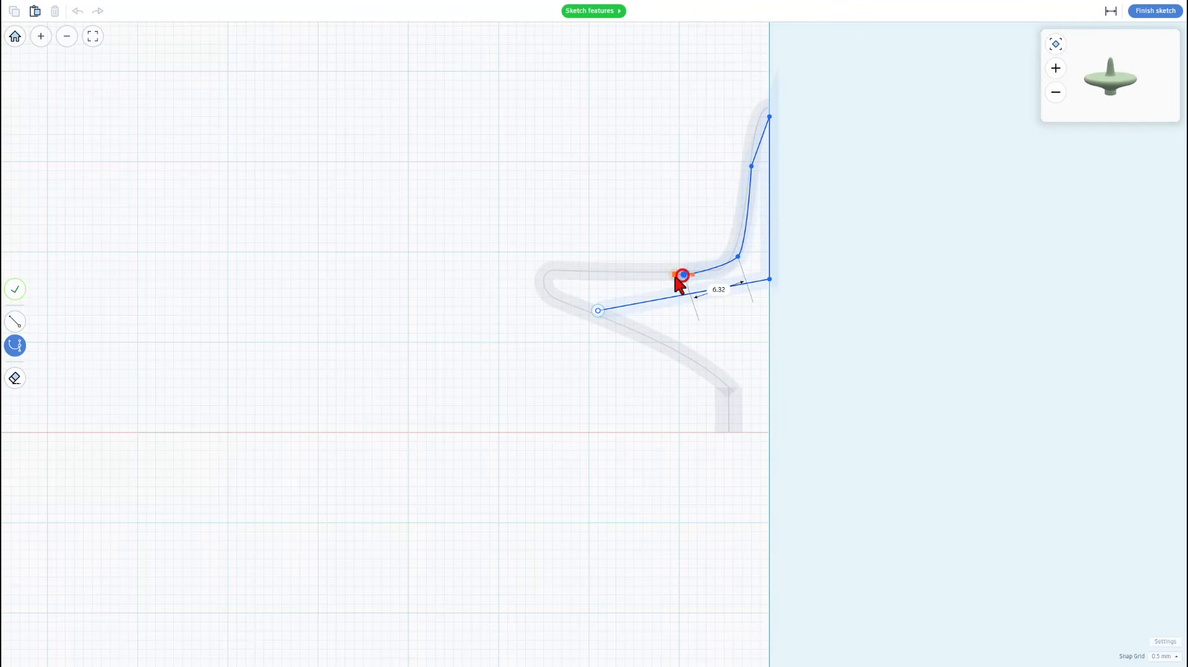
left_click(567, 275)
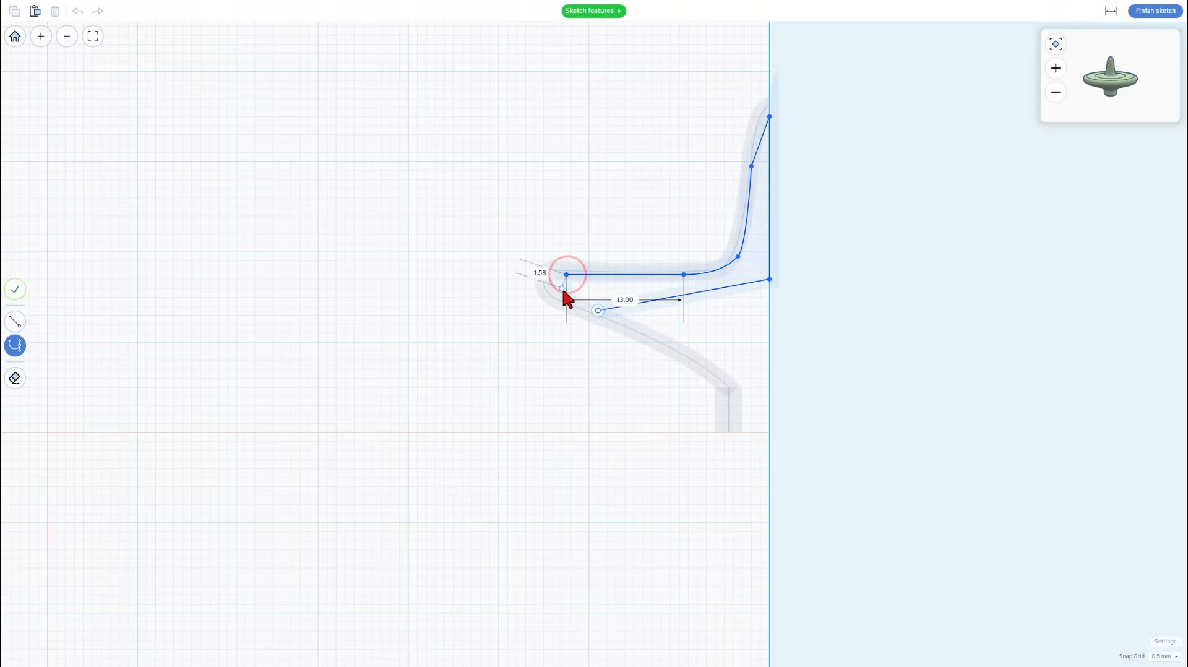
left_click_drag(562, 297, 593, 317)
left_click(597, 311)
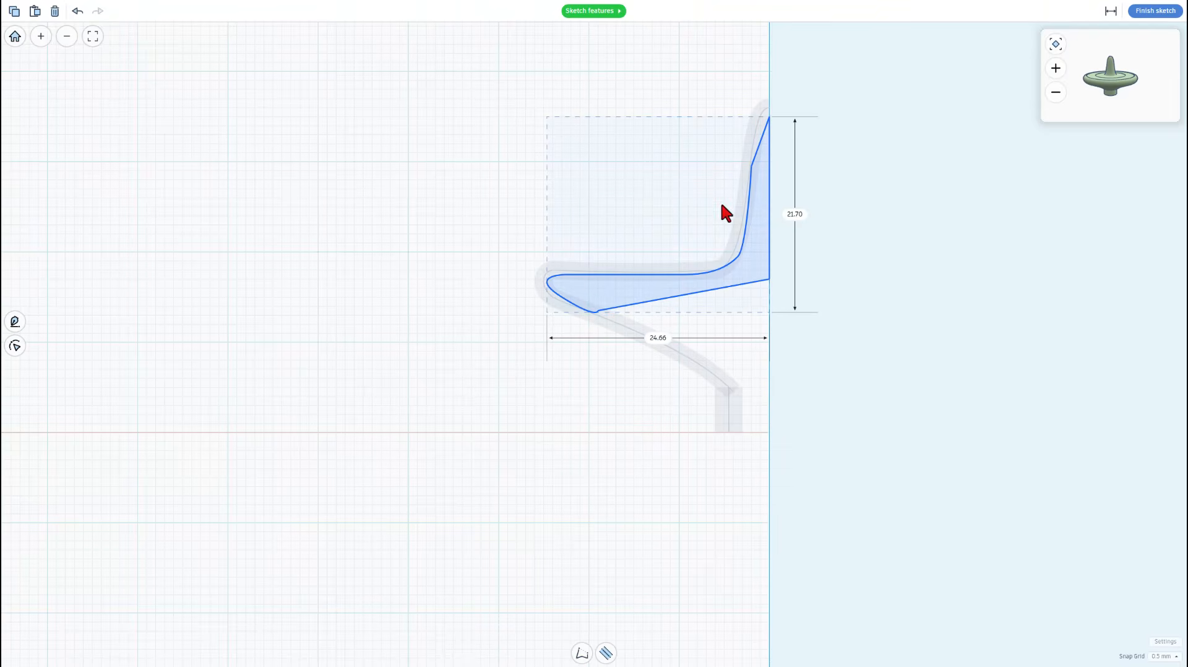
left_click(1156, 10)
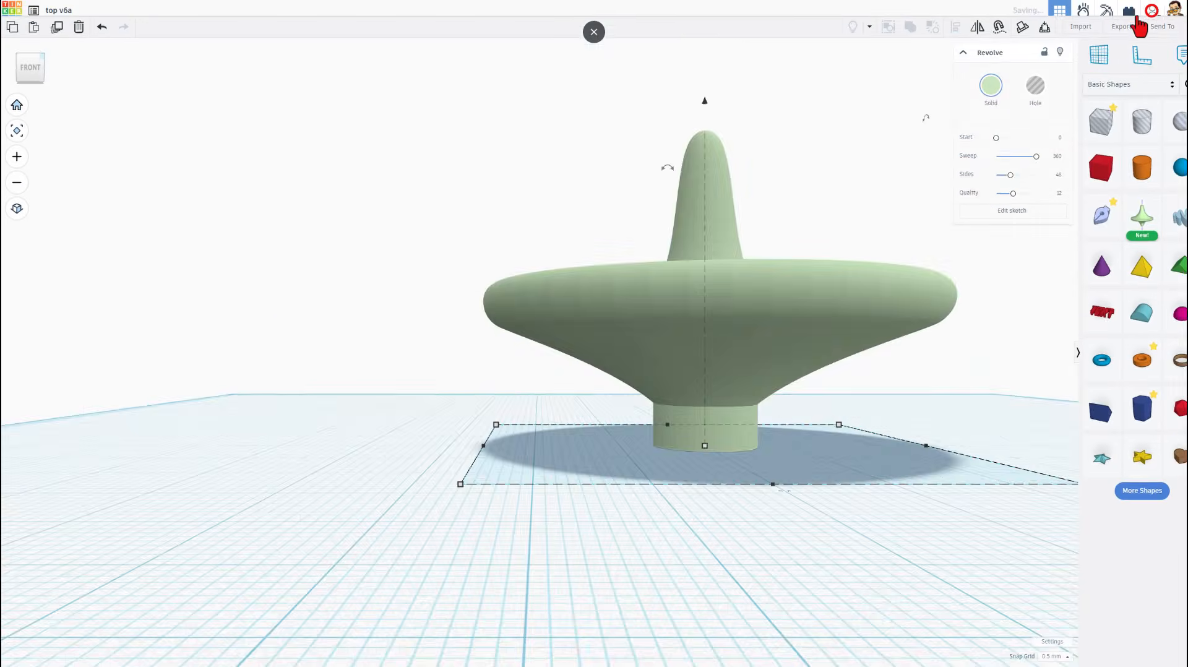
Step: Reopen the revolve sketch, shift the curve handle at the top of the handle 0.5 mm toward the axis, and finish the sketch
mouse_move(615, 376)
right_mouse_down()
mouse_move(629, 416)
mouse_move(650, 429)
mouse_move(631, 421)
mouse_move(596, 359)
mouse_move(651, 298)
mouse_move(645, 343)
mouse_move(581, 328)
right_mouse_up()
double_click(561, 313)
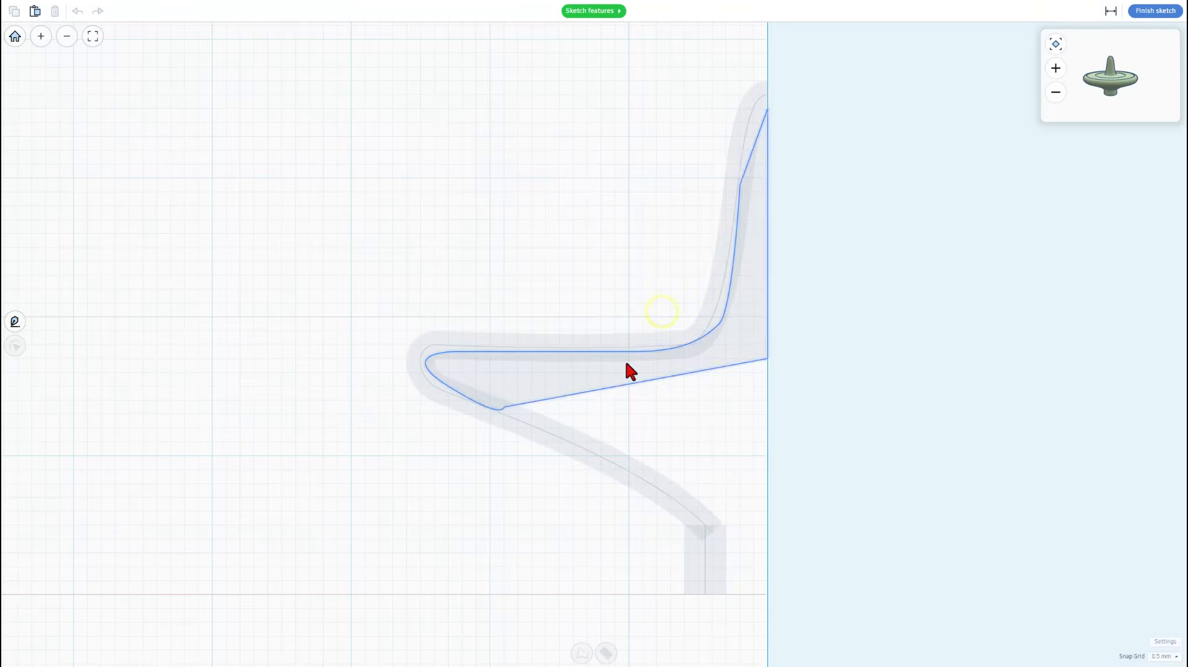
left_click(626, 362)
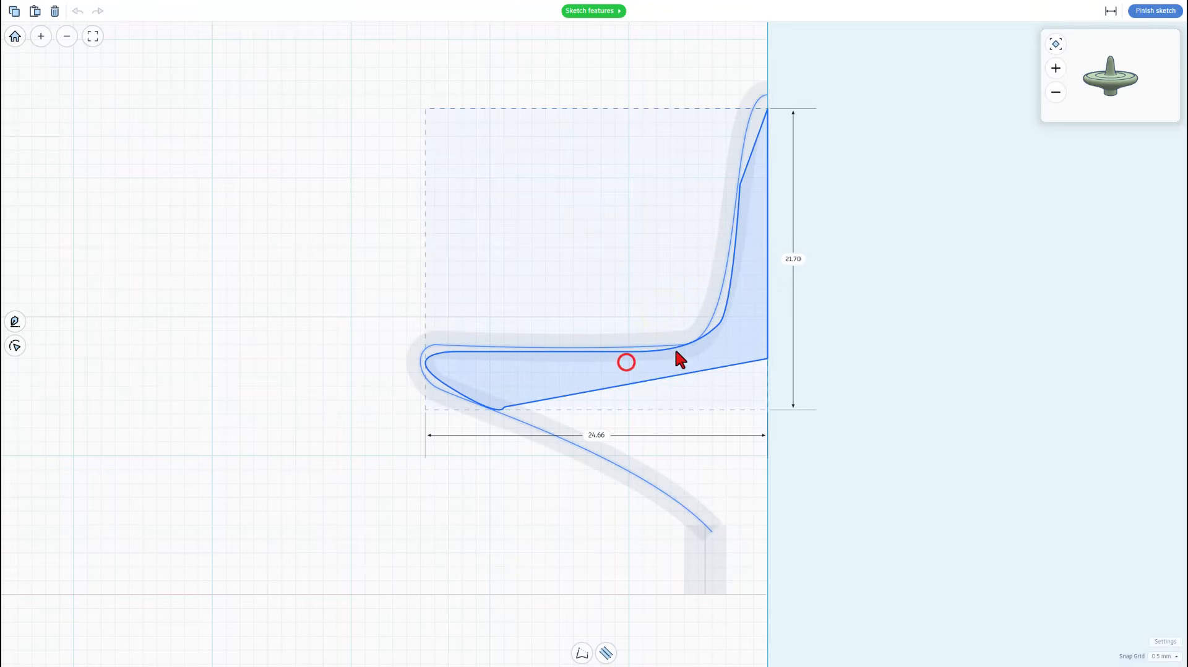
double_click(746, 130)
left_click(768, 95)
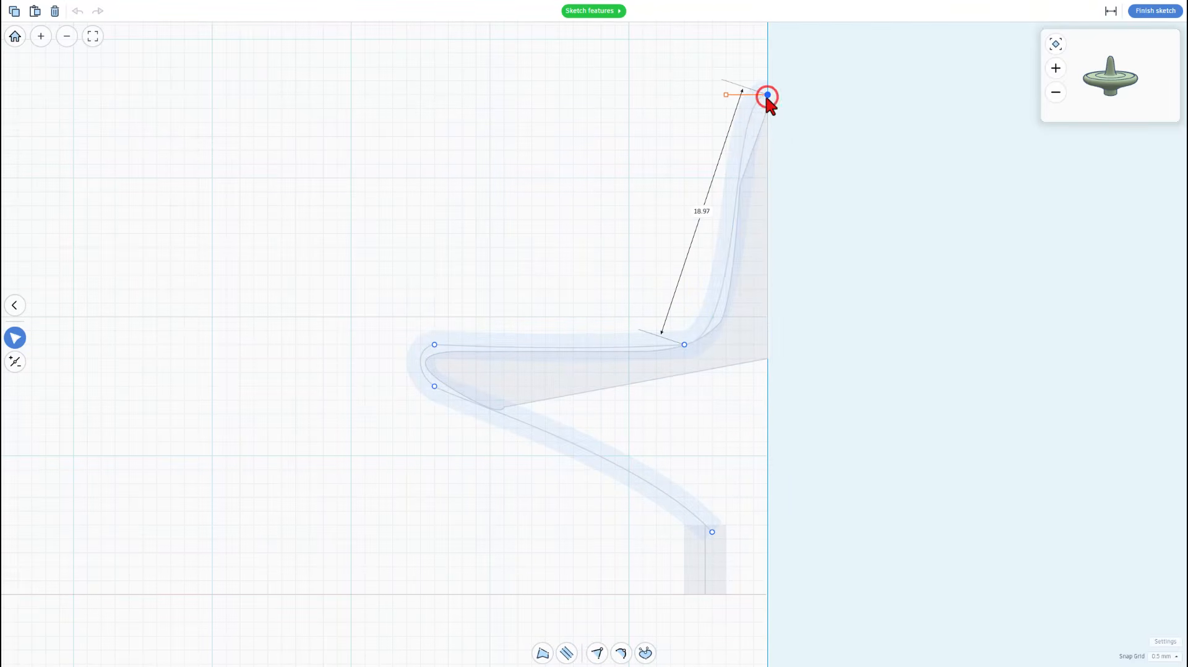
left_click_drag(727, 95, 737, 94)
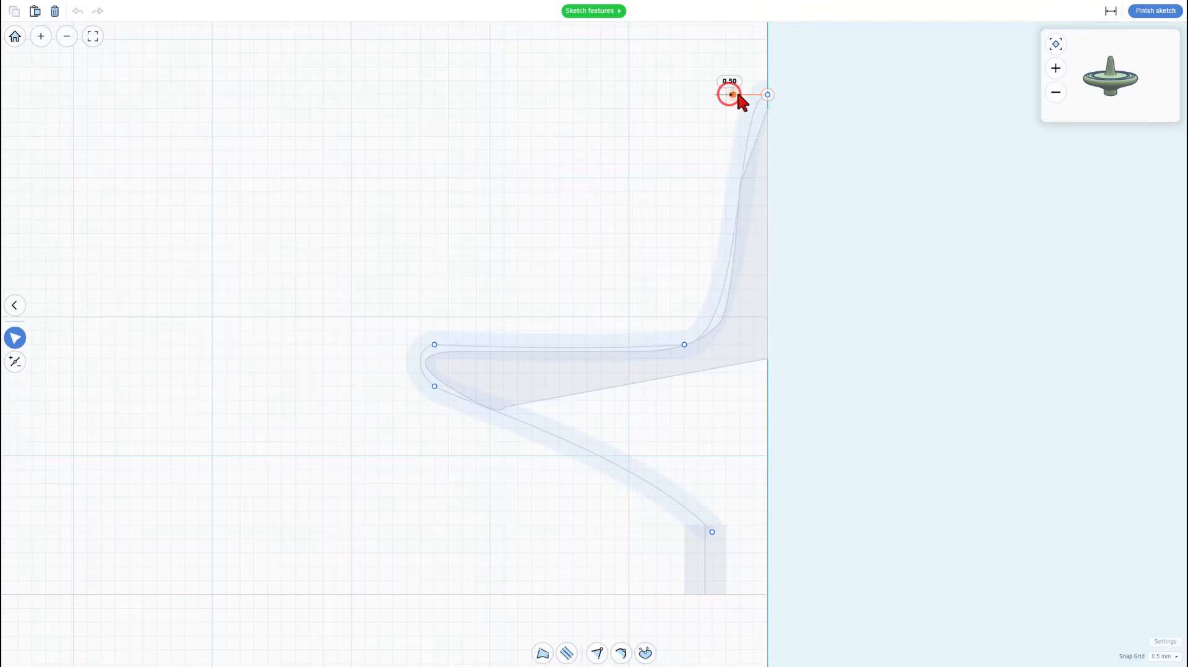
left_click(1163, 11)
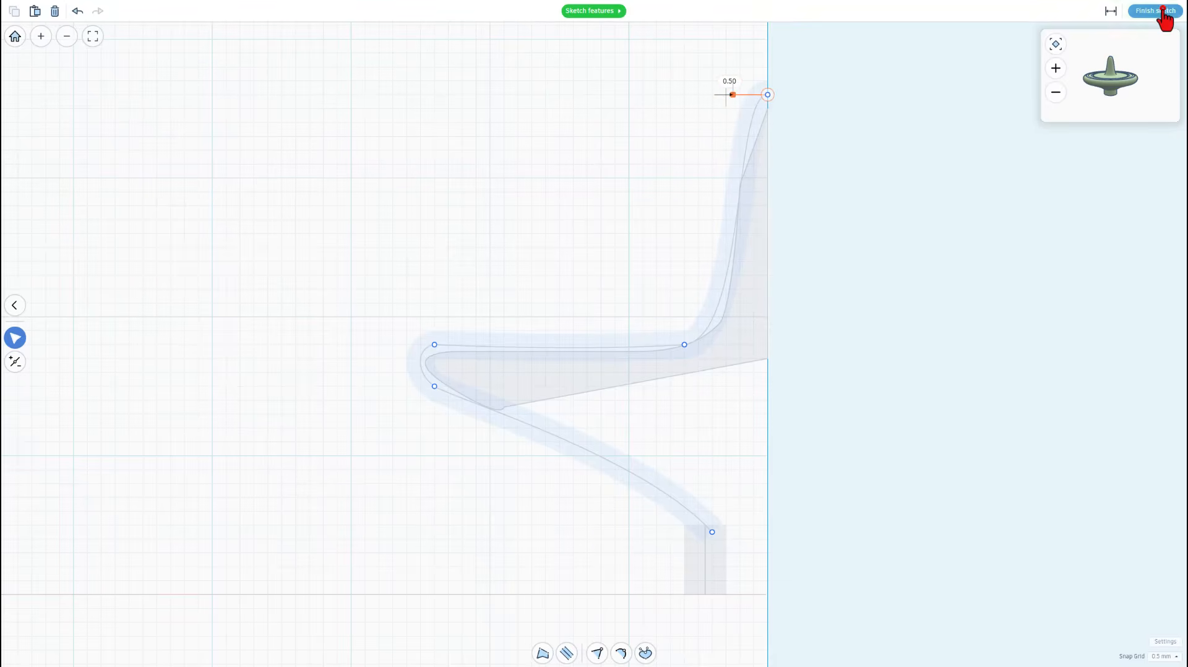
mouse_move(761, 282)
right_mouse_down()
mouse_move(705, 263)
mouse_move(717, 291)
mouse_move(693, 344)
right_mouse_up()
left_click(692, 344)
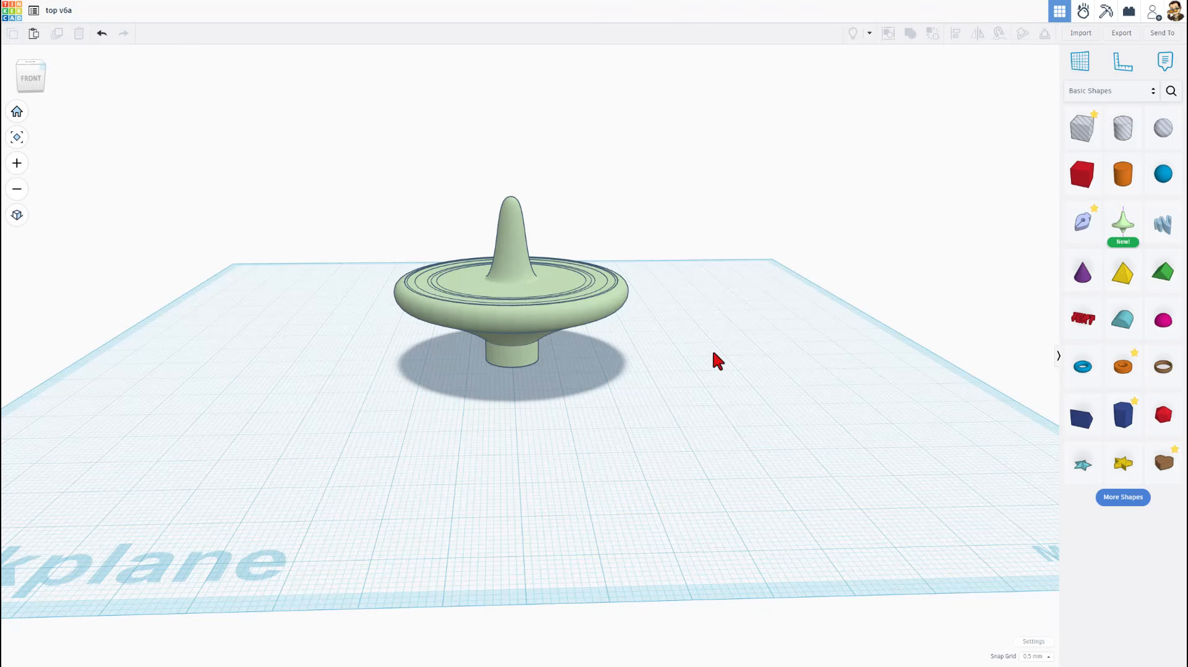
Step: Set the workplane snap grid to 1.0 mm and place a new Sketch Revolve beside the spinning top
left_click(1035, 656)
left_click(1038, 601)
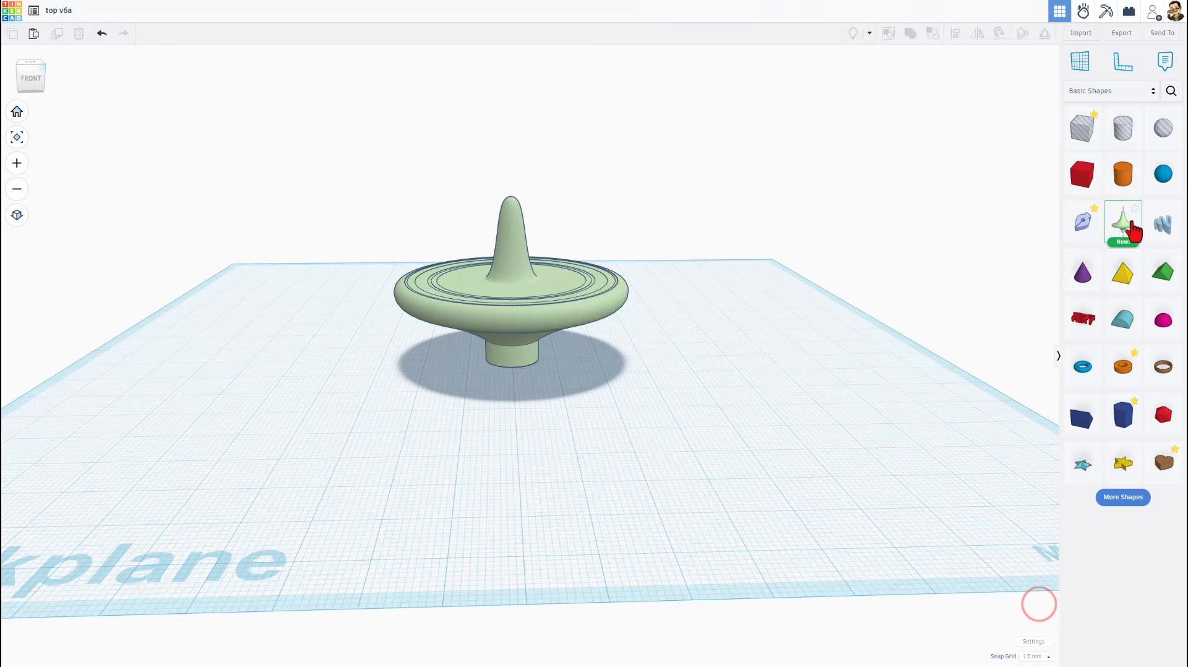
left_click_drag(1123, 223, 796, 385)
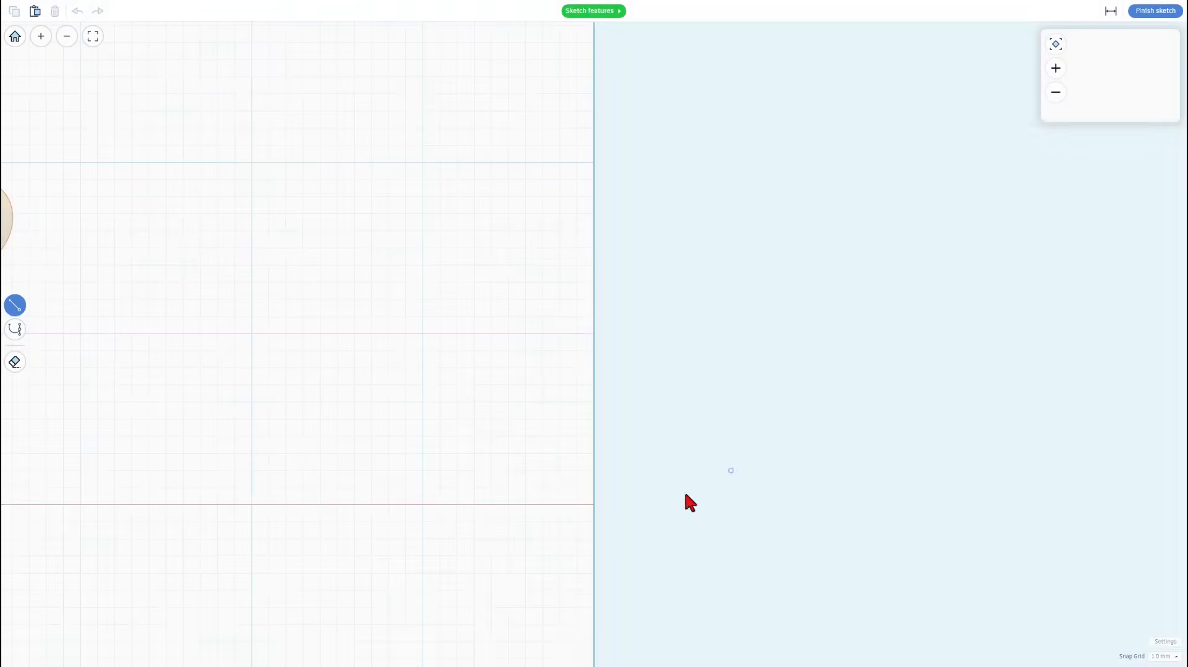
Step: With a 0.5 mm snap grid, draw a closed profile with a 2.5 mm base, an outward-sloping side 5 mm high and an apex 8.5 mm up the axis
scroll(522, 450, "up", 2)
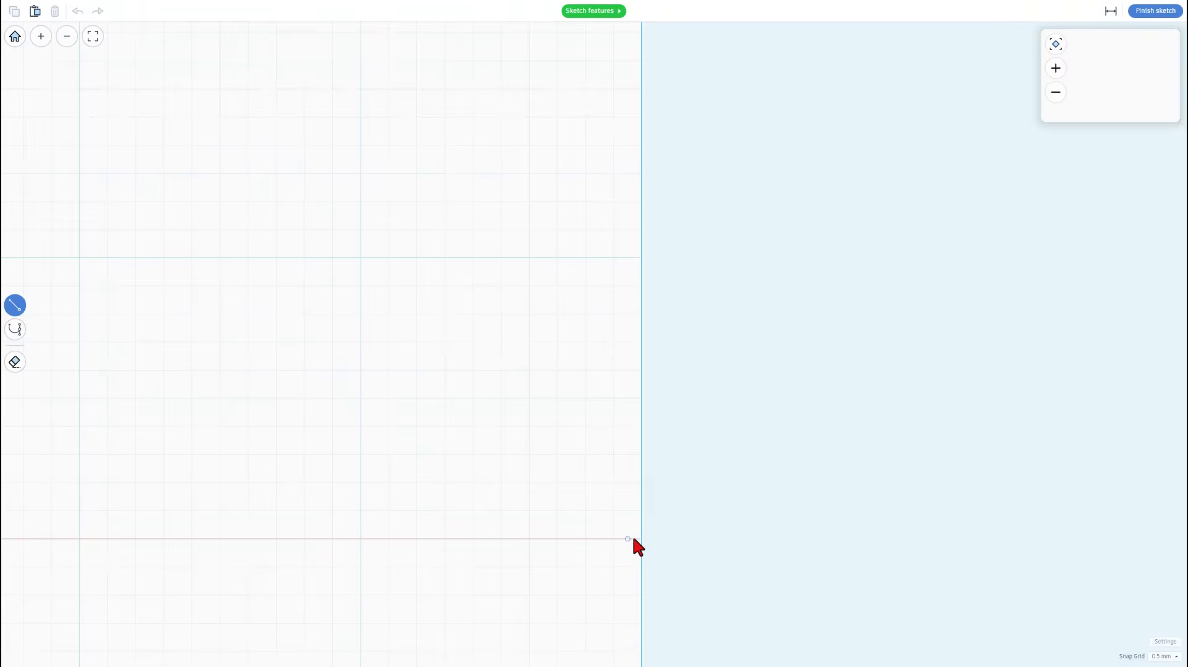
left_click(638, 539)
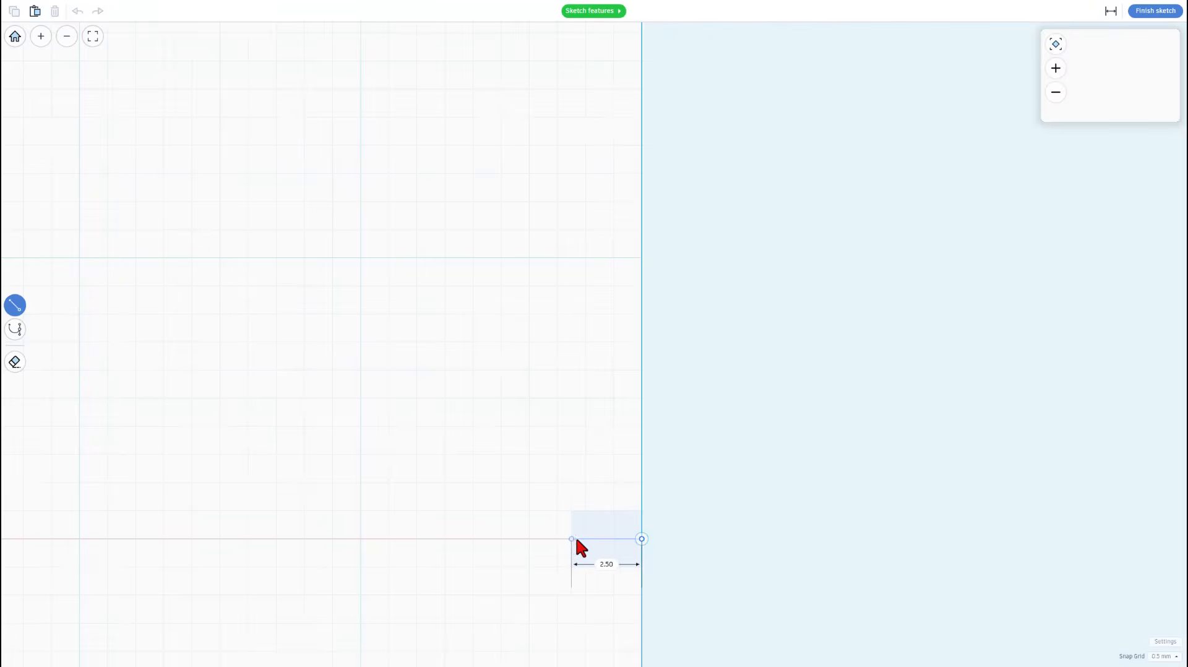
left_click(574, 539)
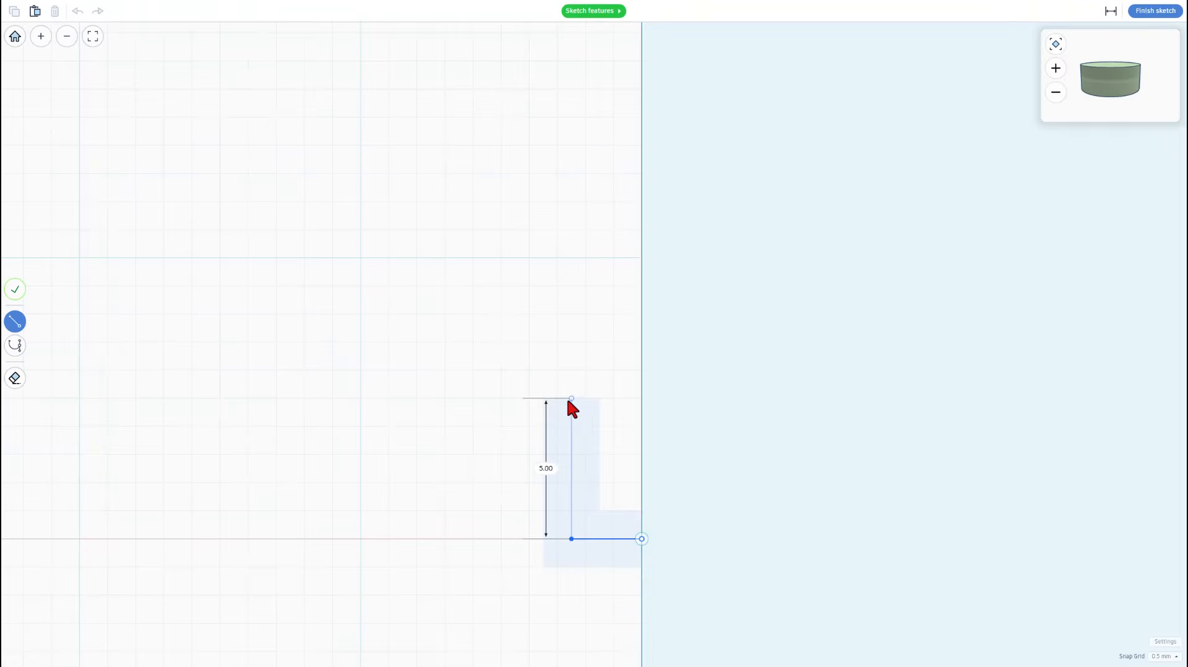
left_click(559, 400)
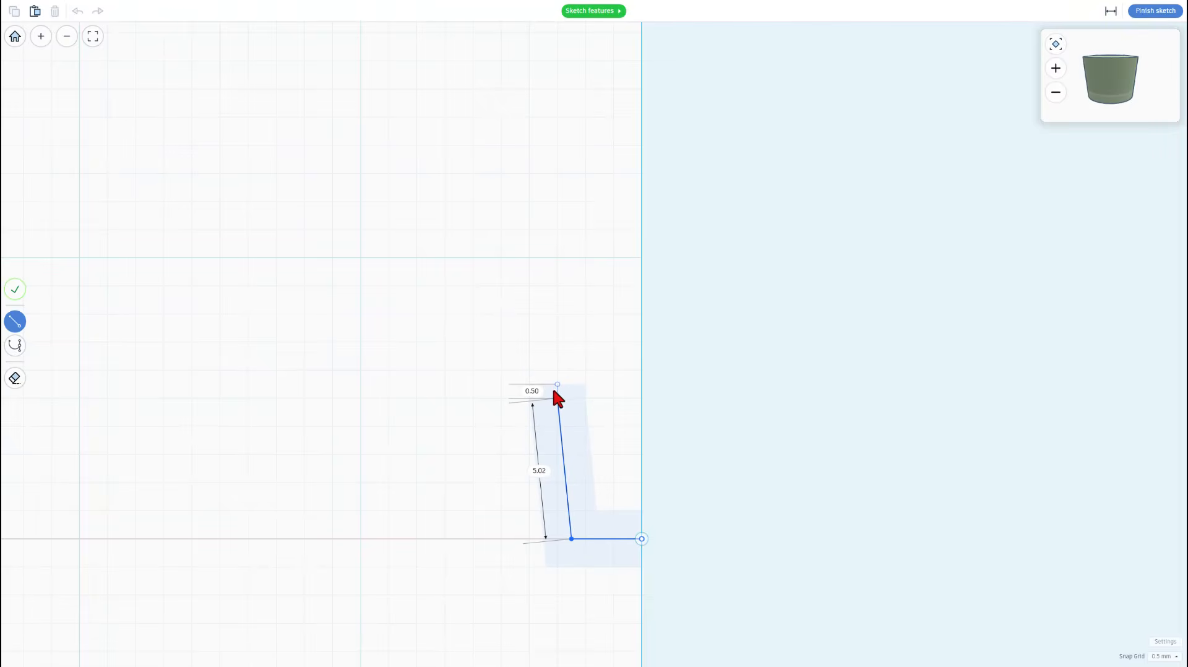
left_click(642, 300)
left_click(641, 539)
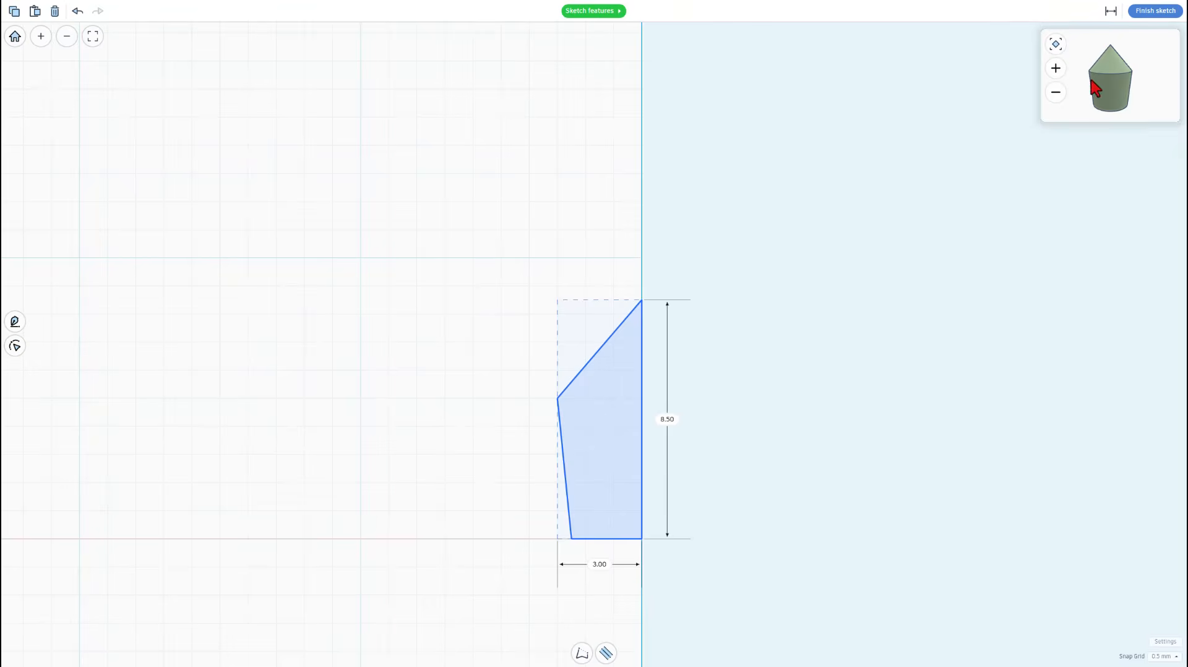
Step: Edit the profile's path and move its outermost corner point 0.5 mm farther from the revolve axis
left_click(577, 405)
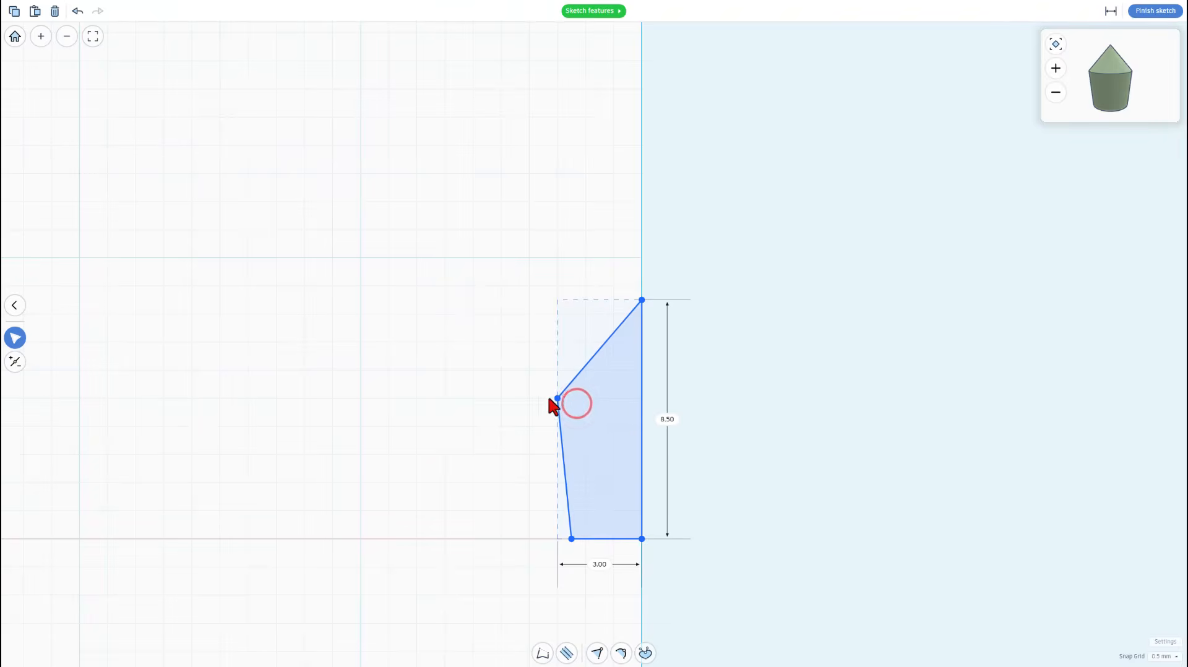
left_click(557, 399)
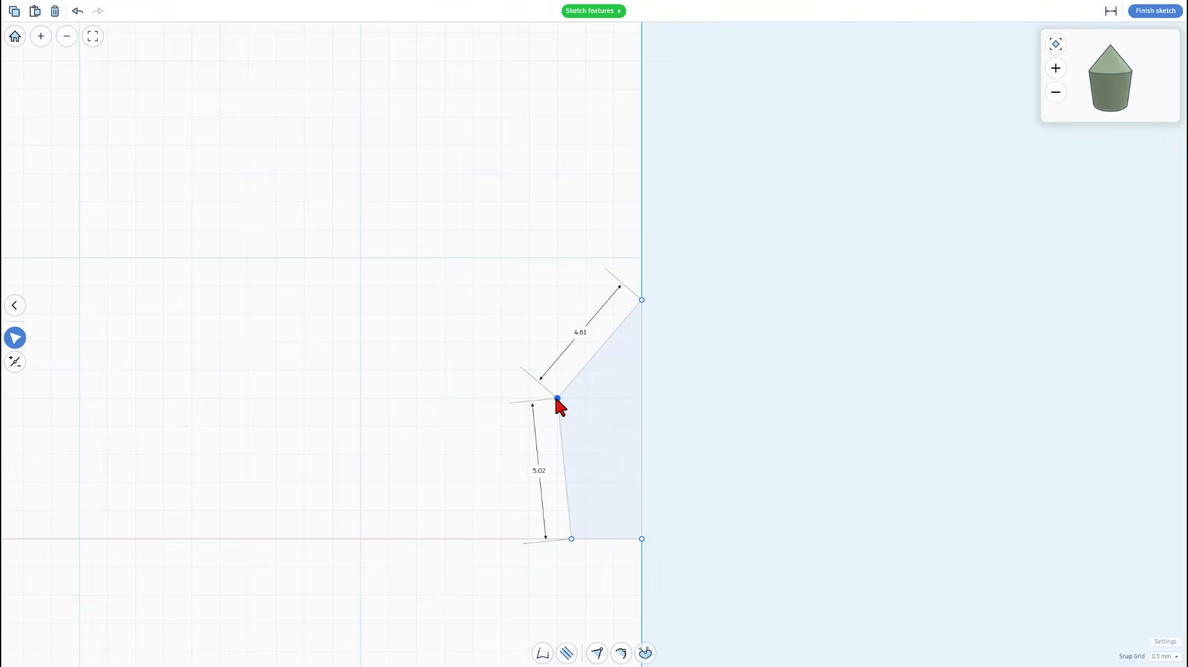
left_click_drag(556, 398, 543, 399)
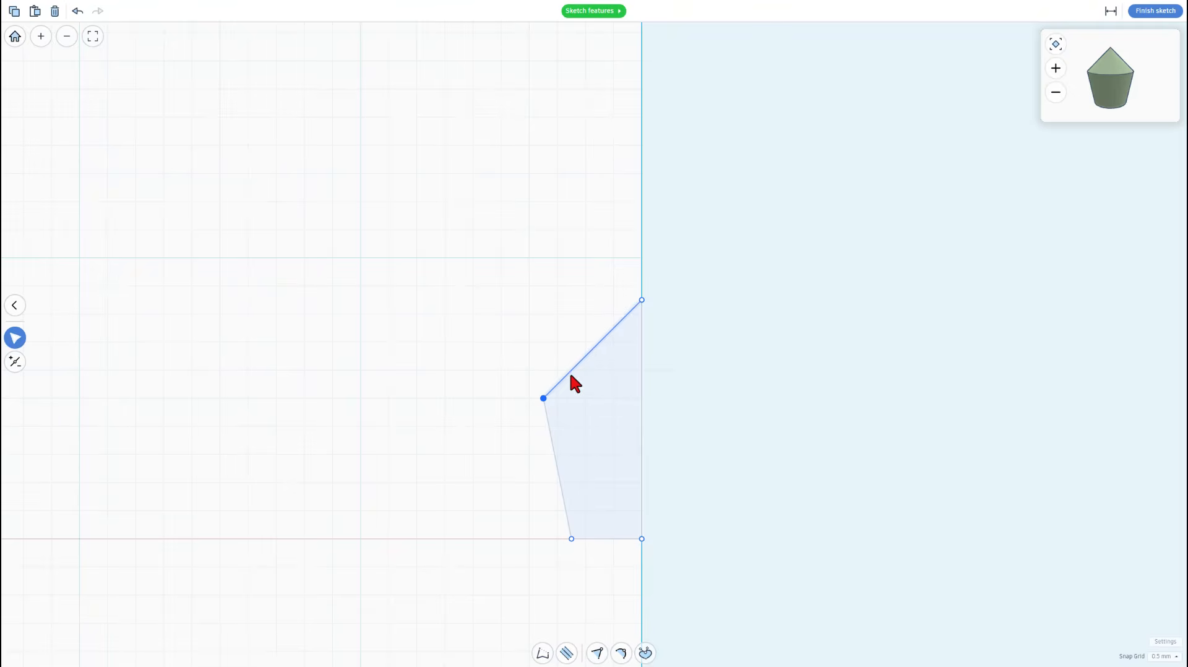
Step: Try smoothing the profile's upper slanted segment with its curve handle level with the apex, and restore the segment to a straight line
left_click(610, 332)
double_click(610, 332)
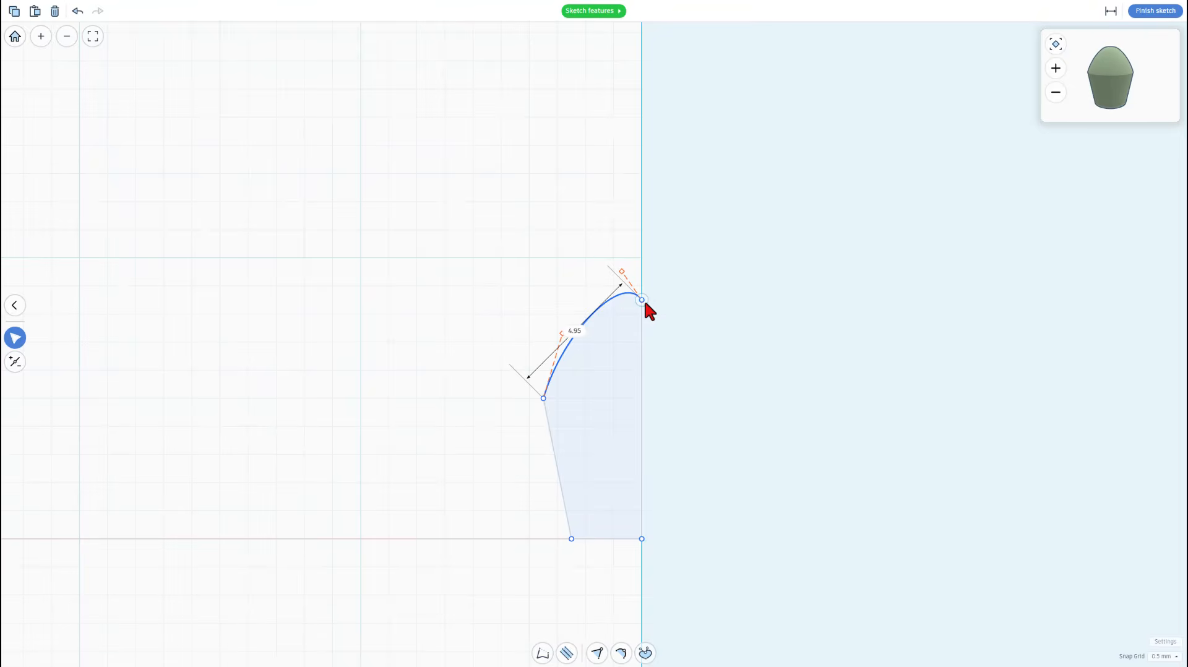
left_click_drag(626, 278, 622, 302)
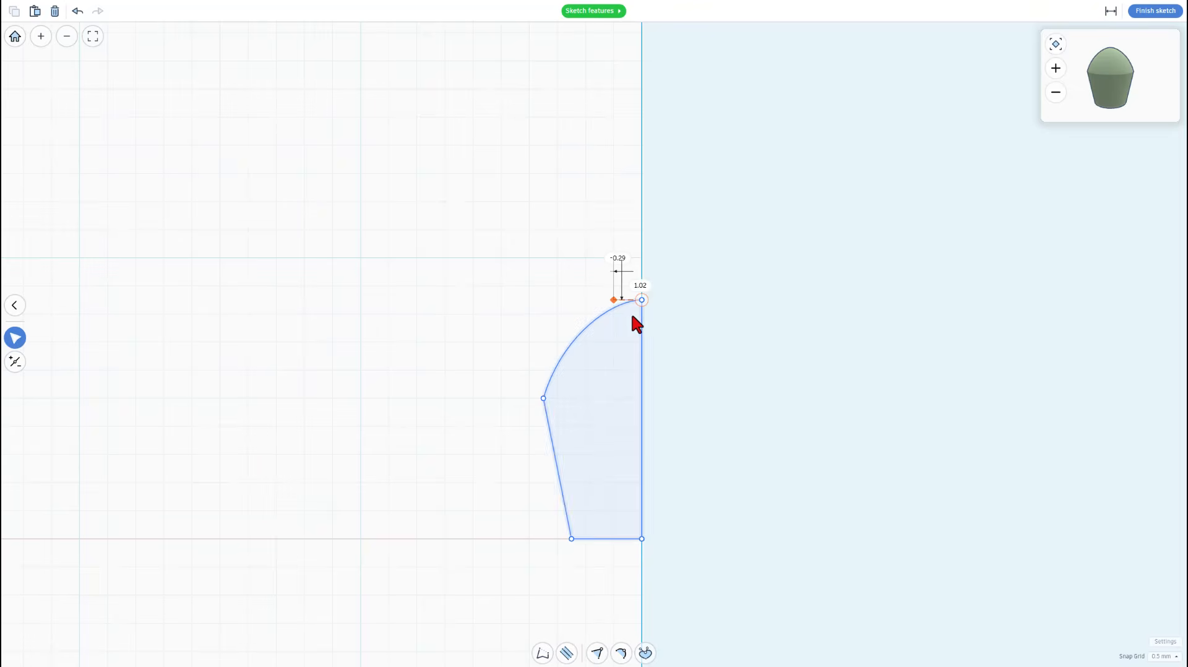
left_click(594, 321)
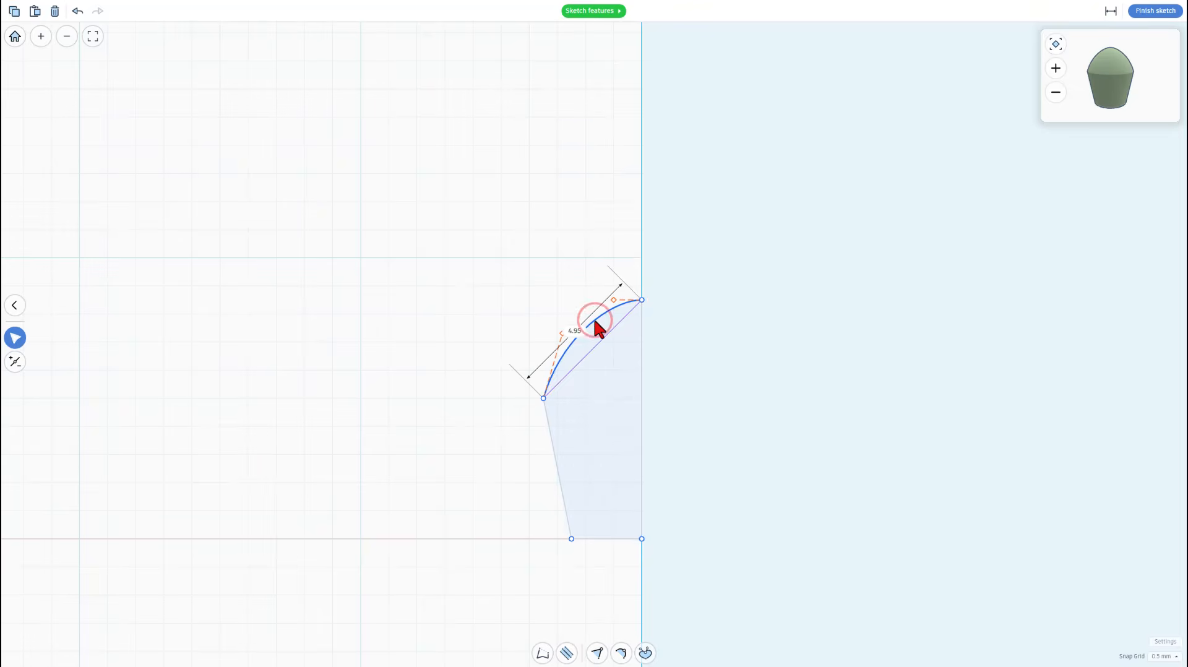
double_click(595, 321)
left_click(507, 427)
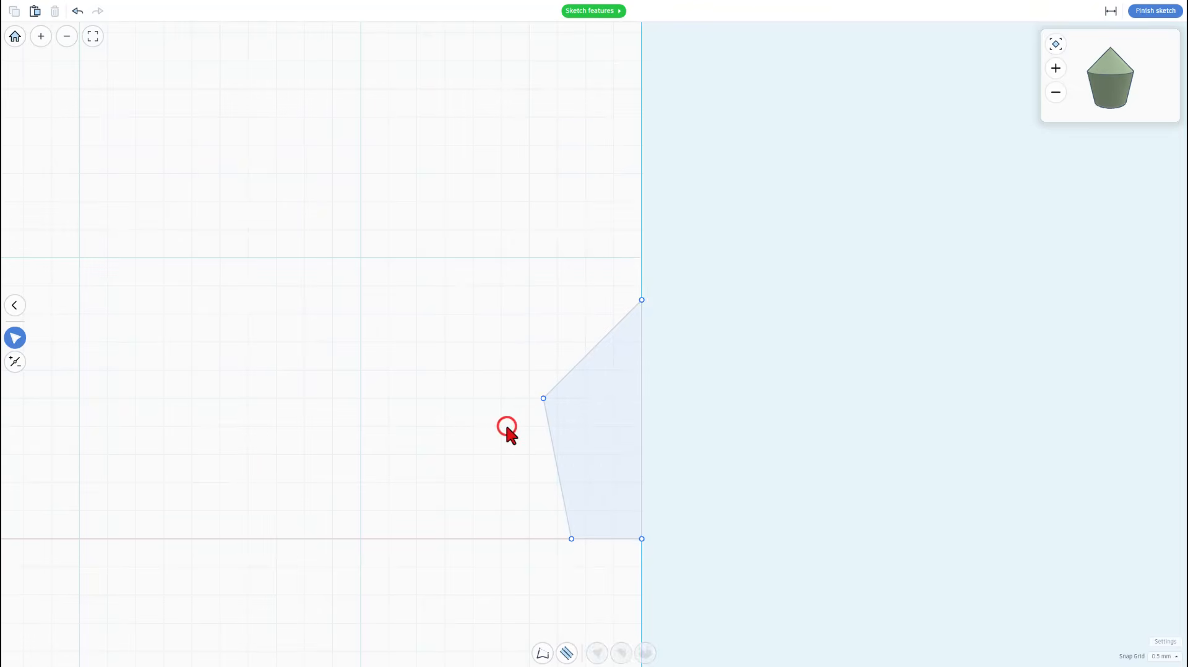
Step: Finish the revolve sketch and deselect the small pointed part beside the spinning top
left_click(1154, 14)
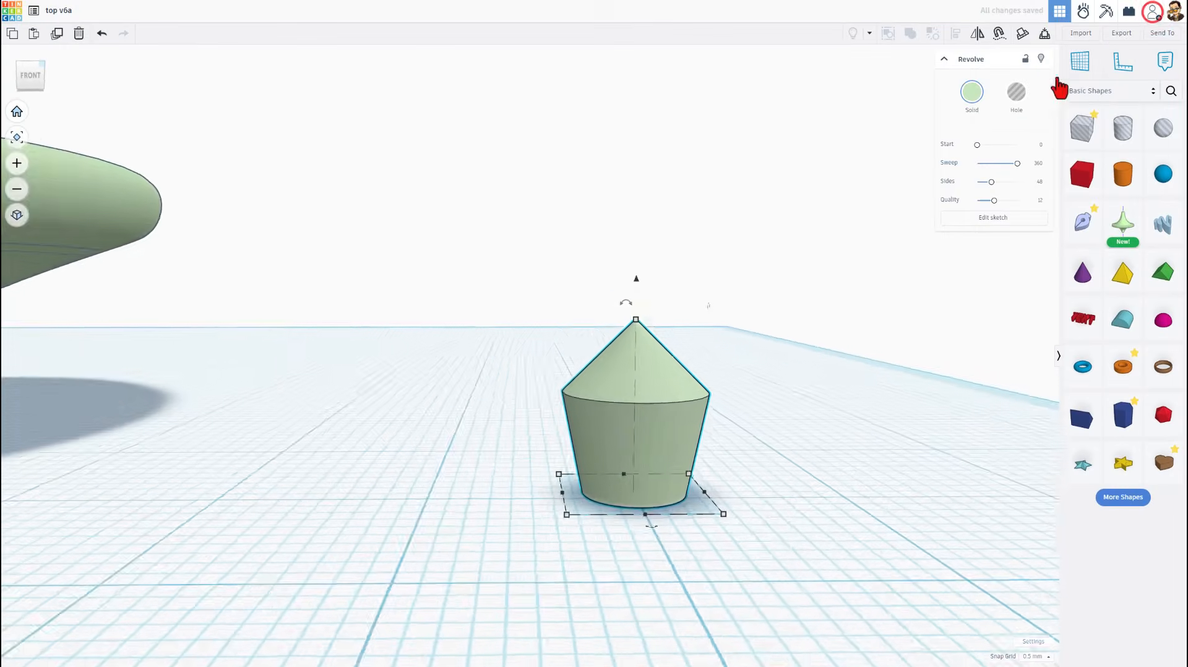
left_click(723, 390)
right_click_drag(695, 371, 686, 366)
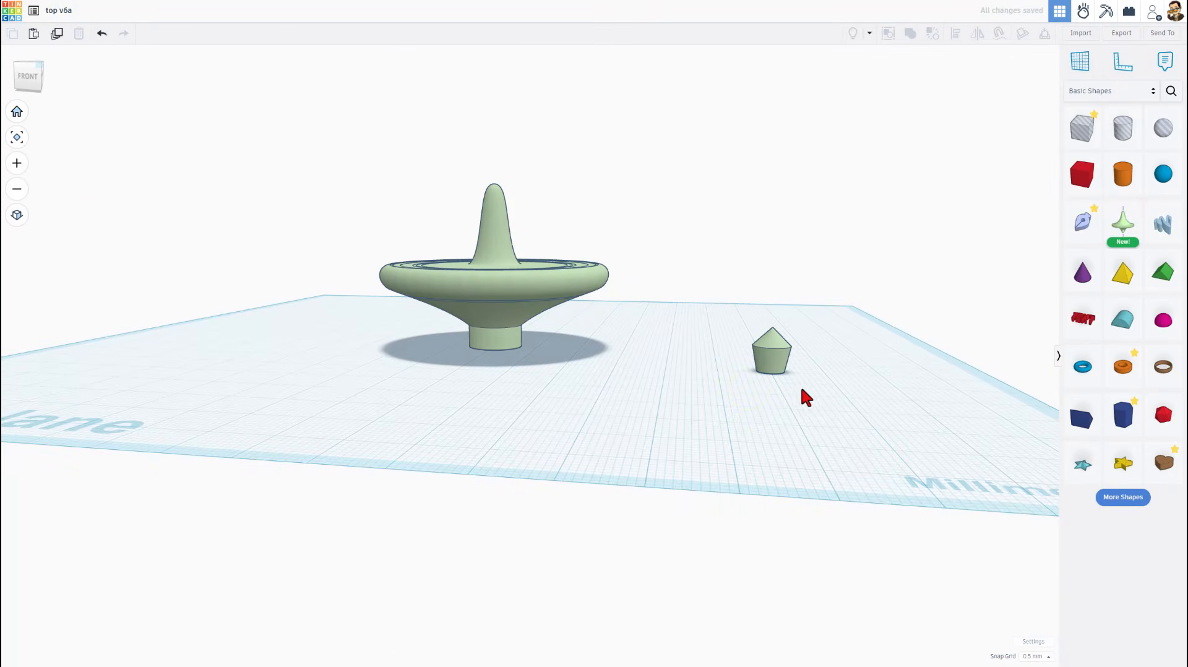
scroll(757, 384, "up", 2)
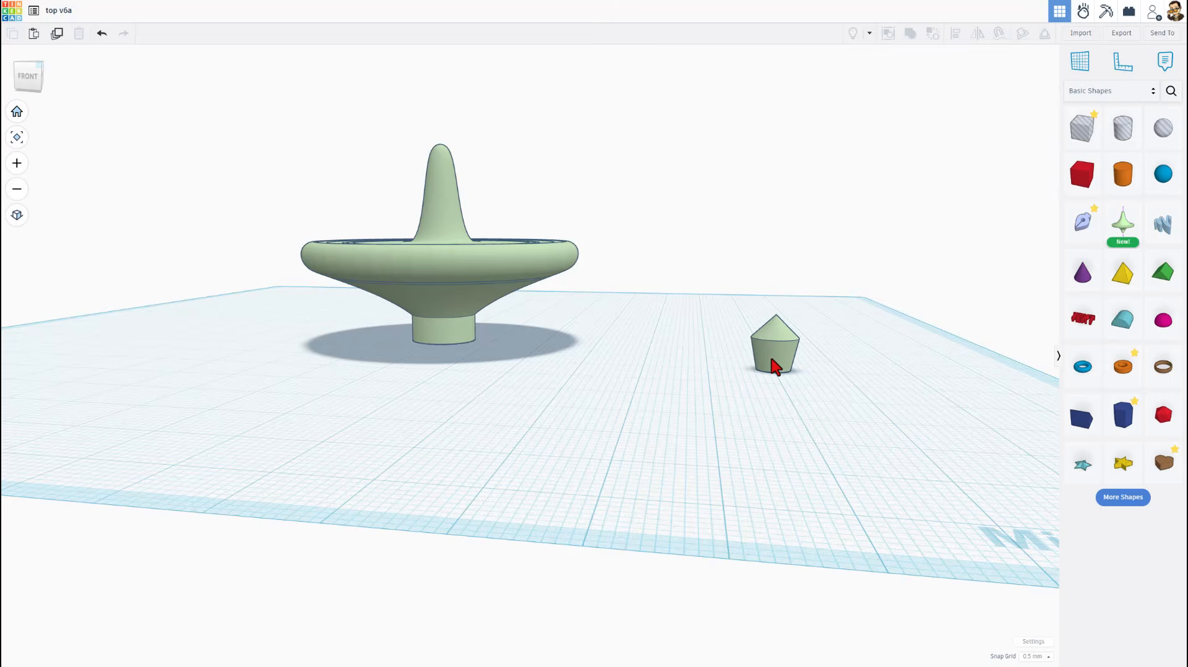
Step: Reopen the pointed part's sketch path, set the snap grid to 0.25 mm, and move the outer base corner 0.25 mm away from the axis
double_click(774, 365)
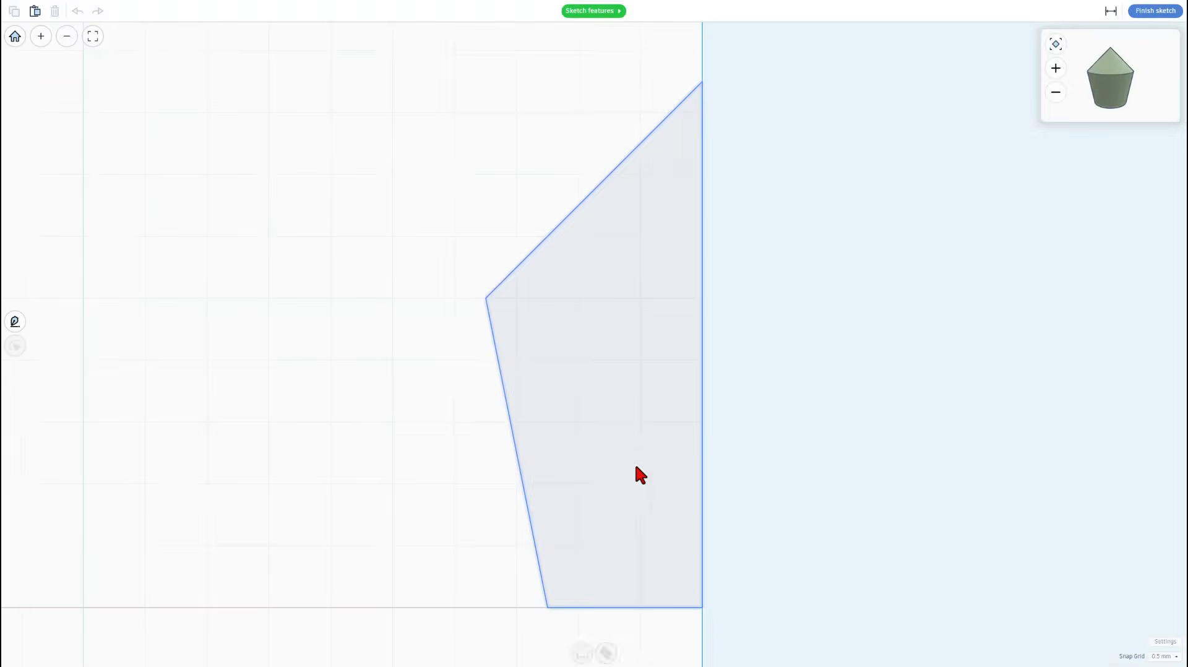
left_click(576, 562)
left_click(624, 507)
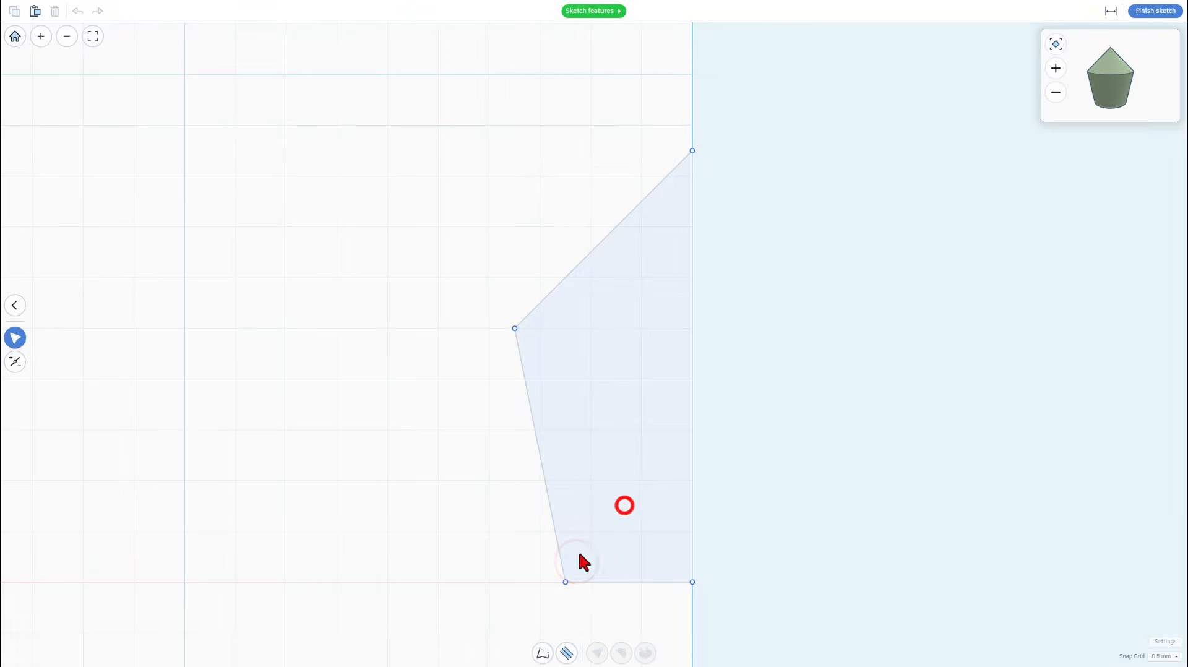
left_click(1162, 656)
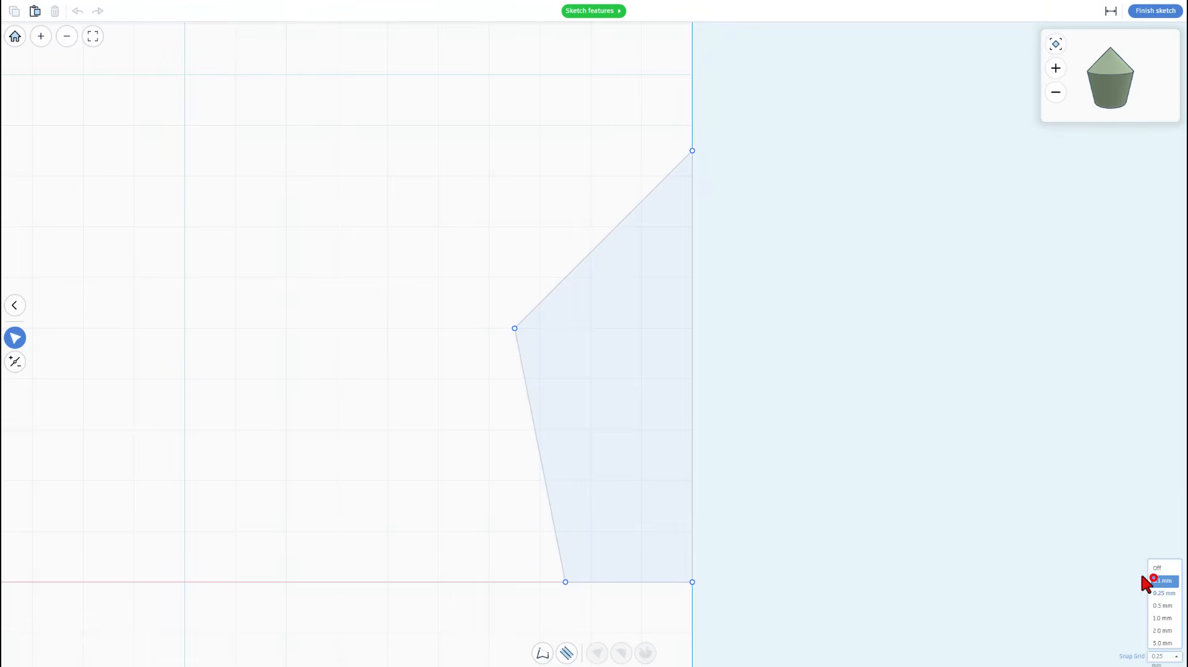
left_click(1159, 575)
left_click(565, 583)
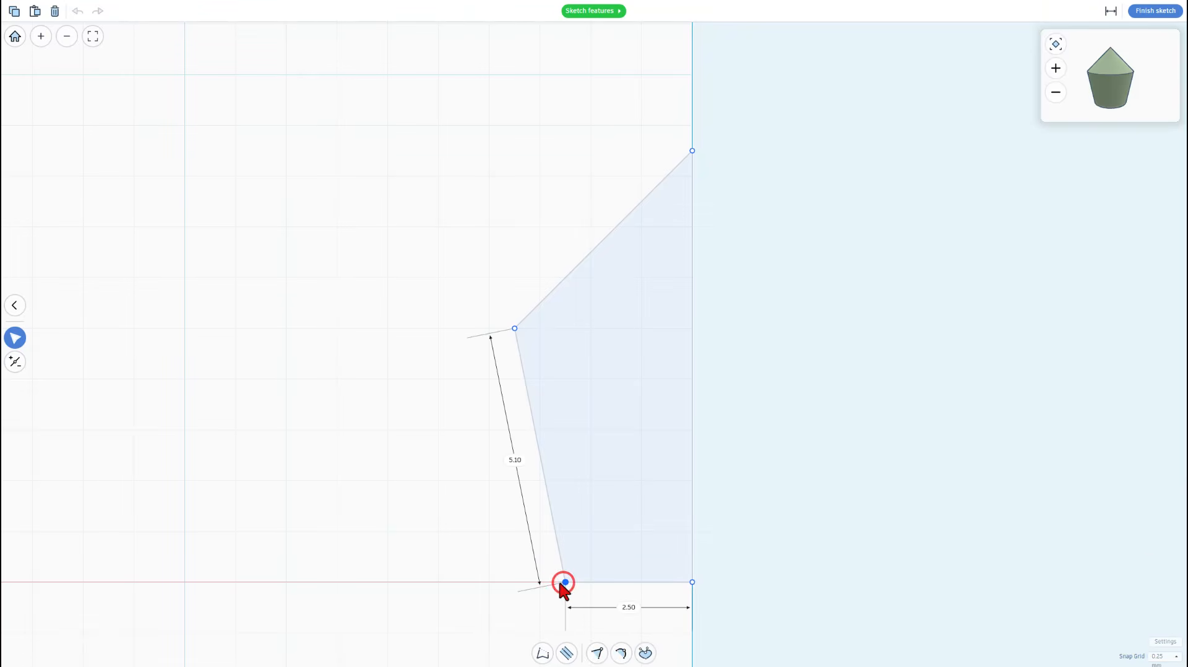
left_click_drag(559, 582, 553, 584)
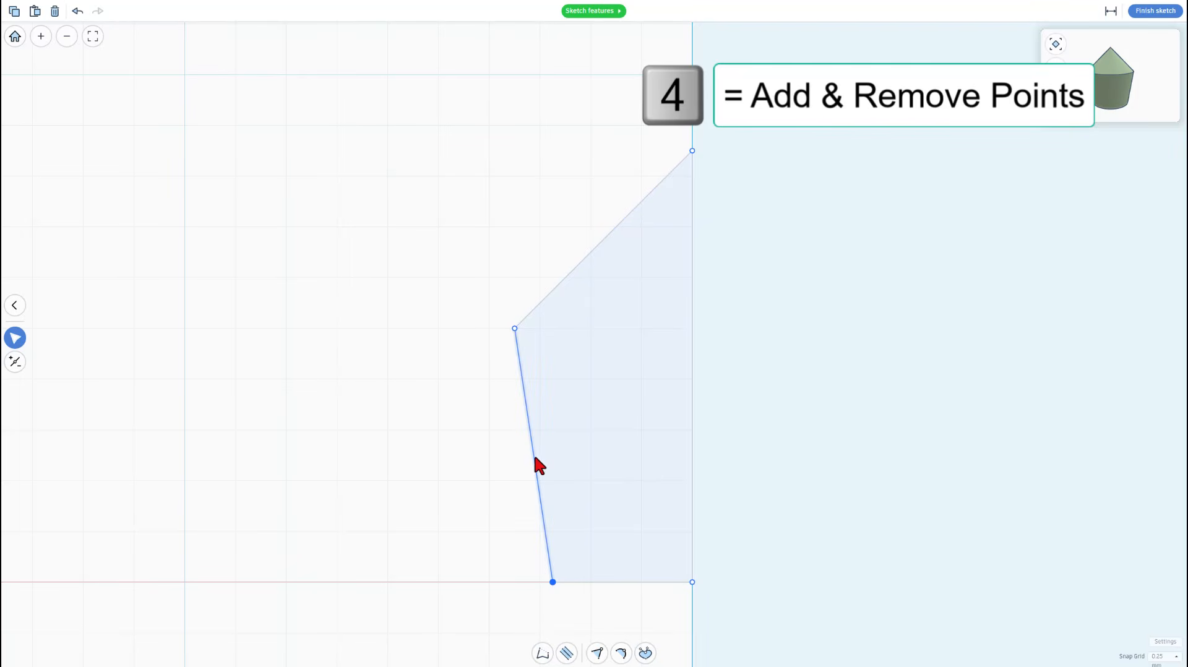
Step: Add a point on the profile's lower slanted side, shift it 0.25 mm toward the revolve axis, and finish the sketch
key("4")
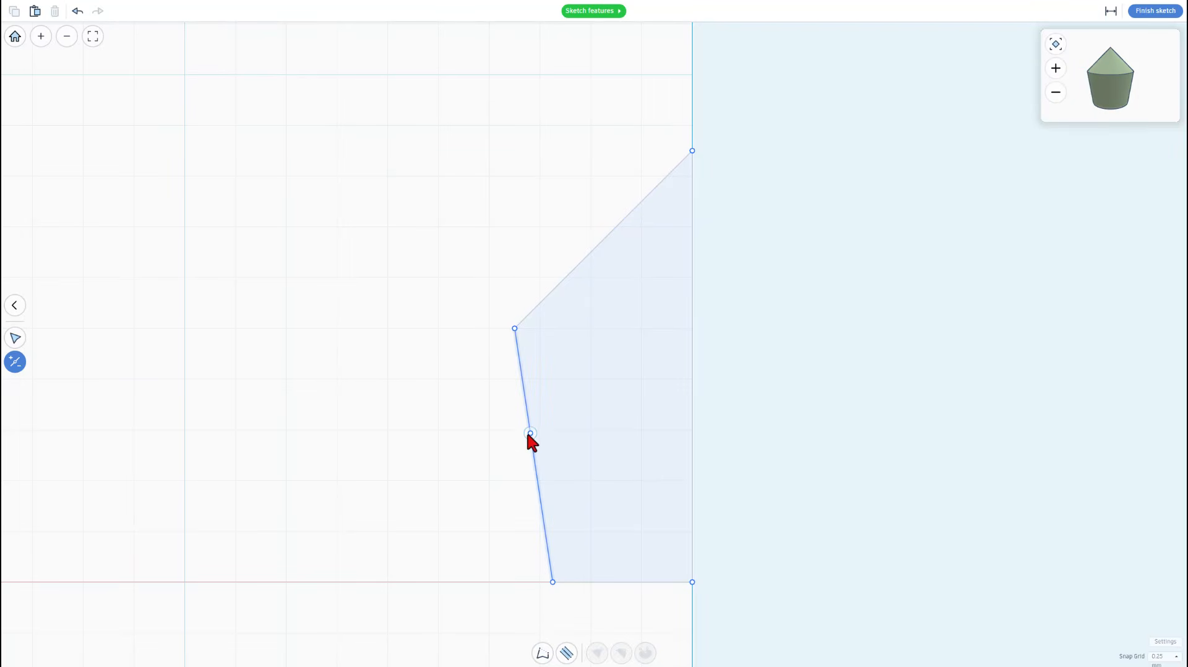
left_click(531, 439)
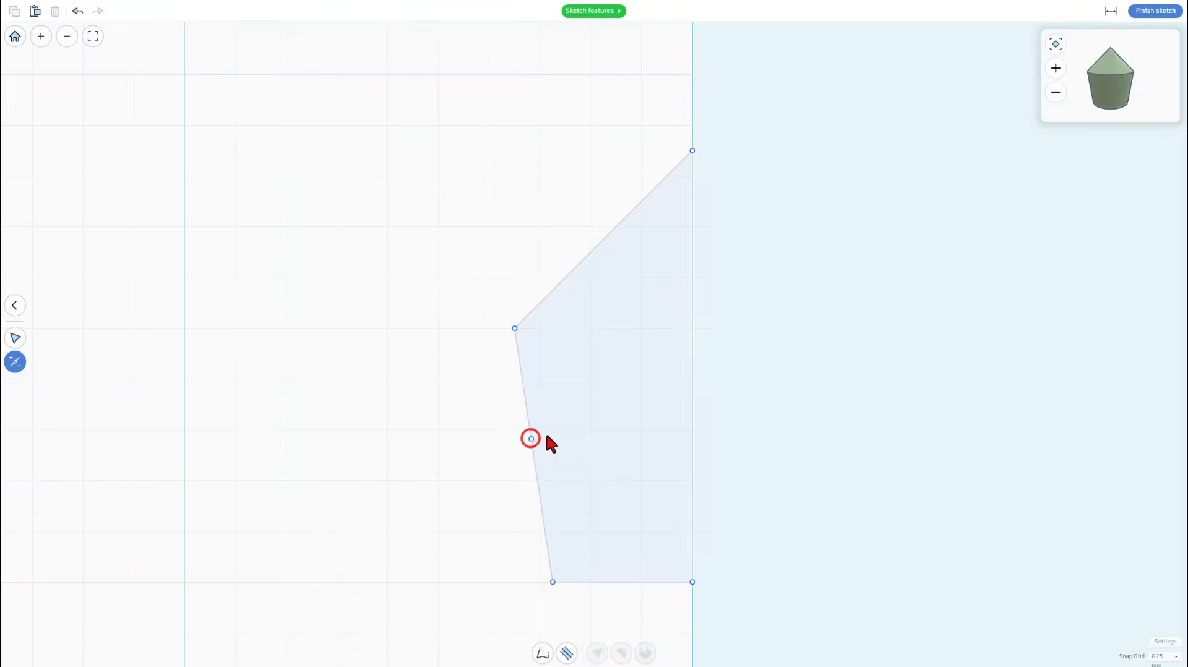
key("v")
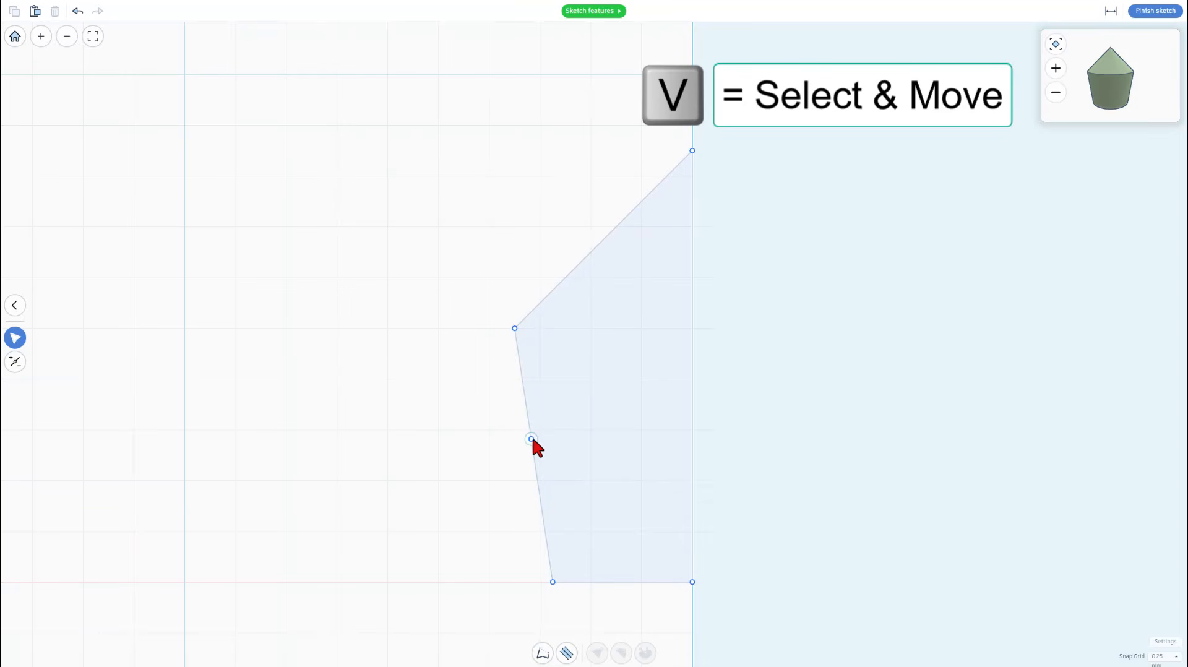
left_click(532, 439)
key("Right")
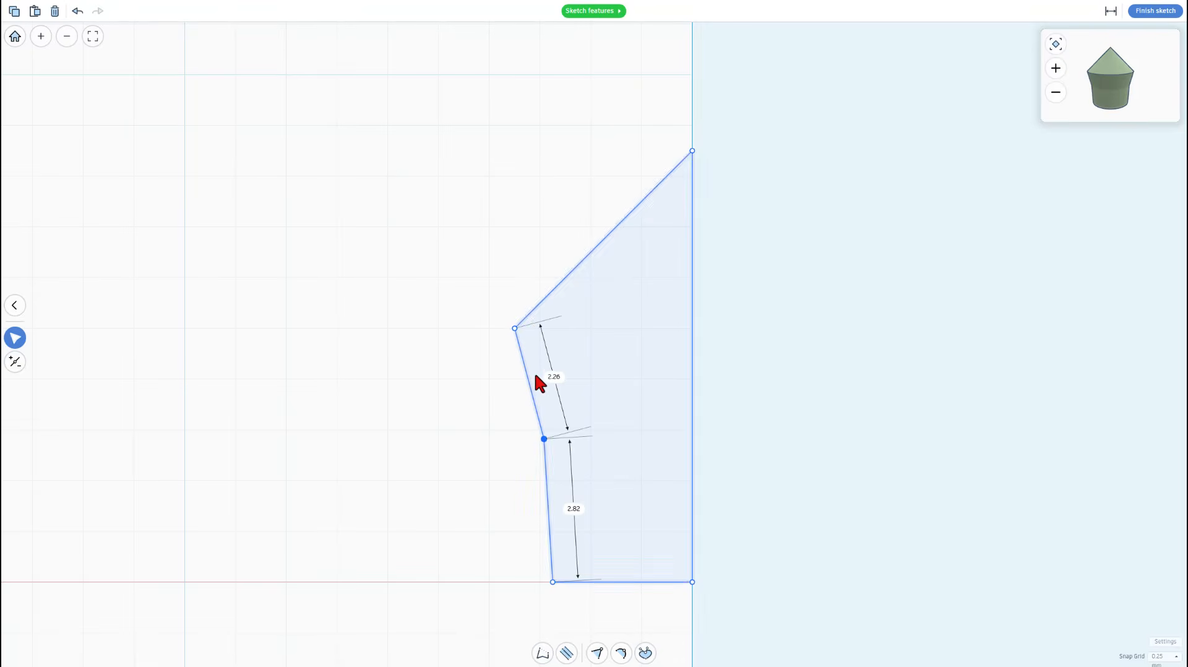
left_click(522, 390)
left_click(507, 407)
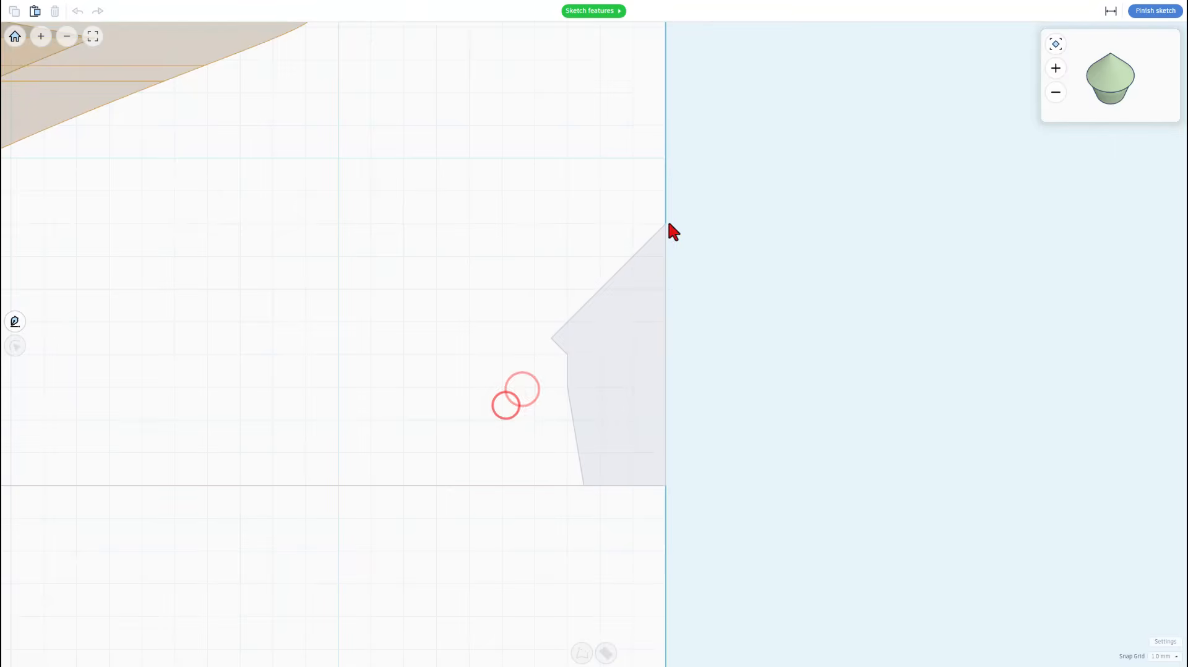
left_click(1149, 15)
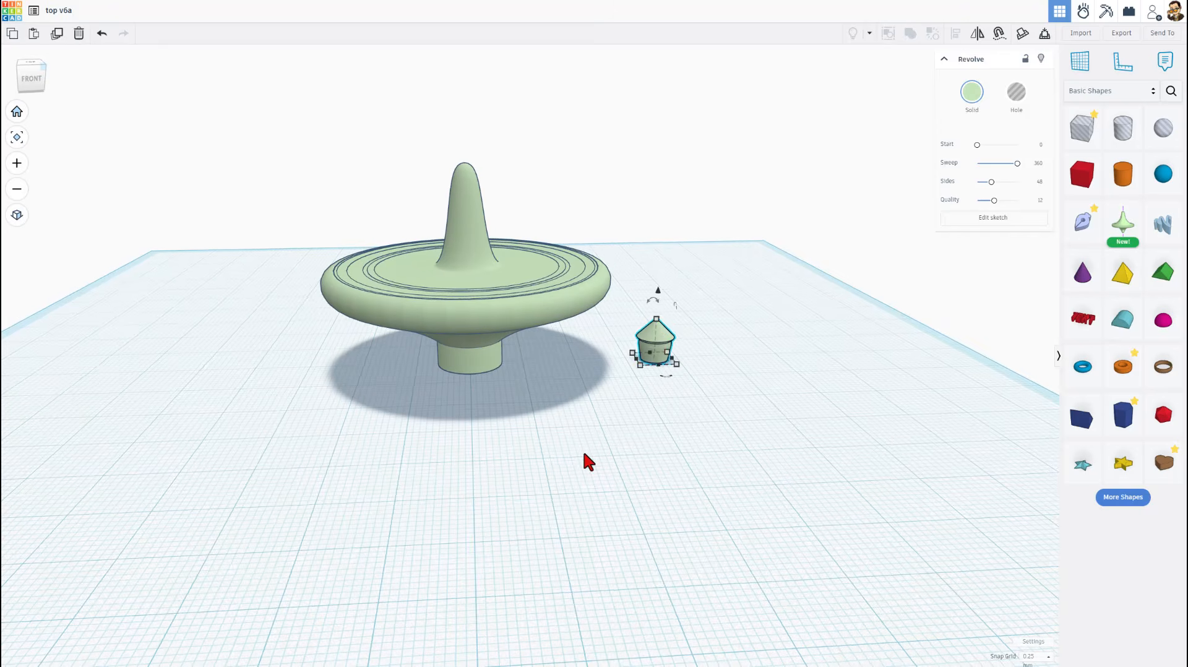
left_click(580, 450)
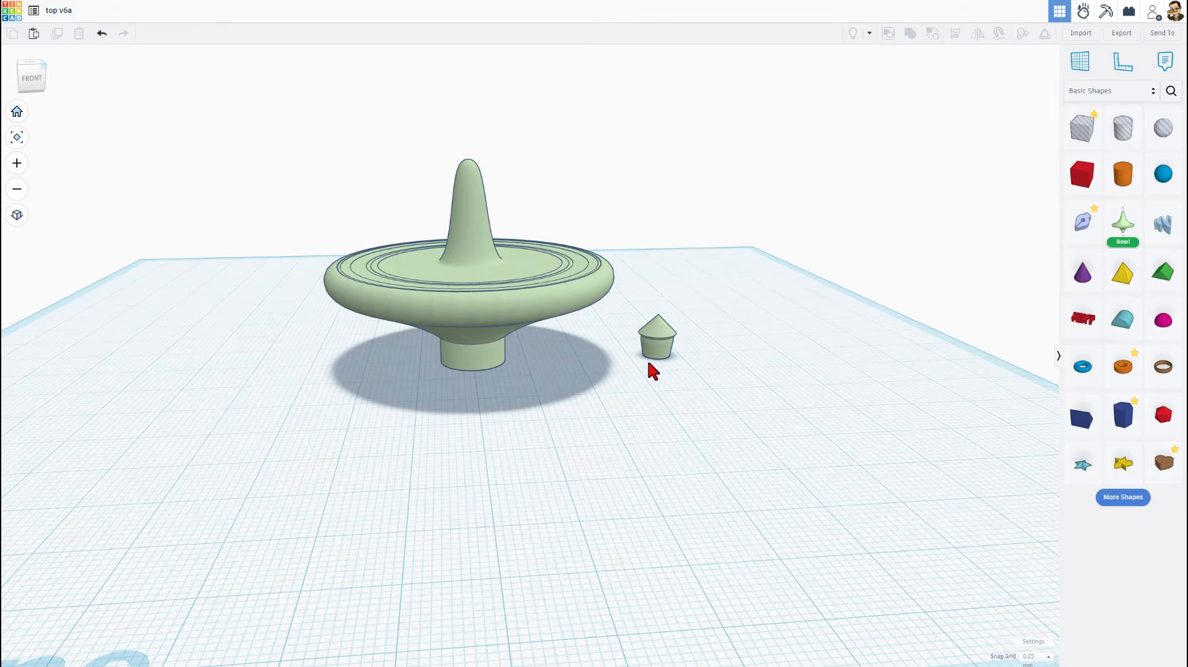
Step: Export only the spinning top as an STL file named top v6.stl in the 3dmodeling folder
left_click_drag(332, 180, 569, 389)
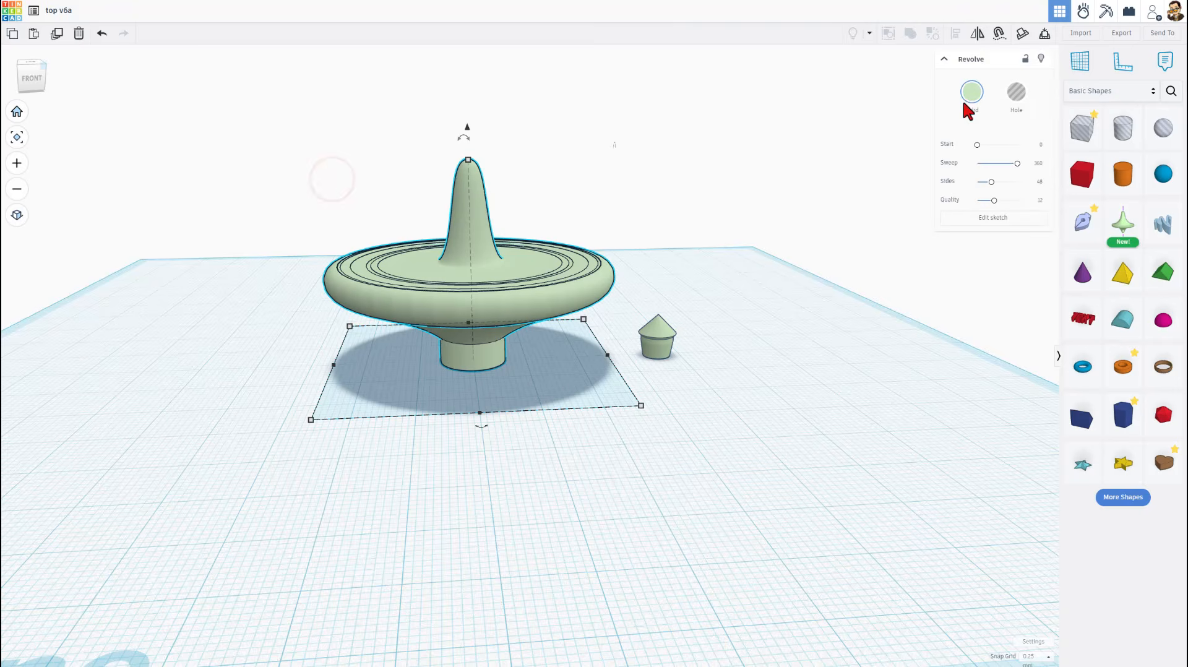
left_click(1121, 33)
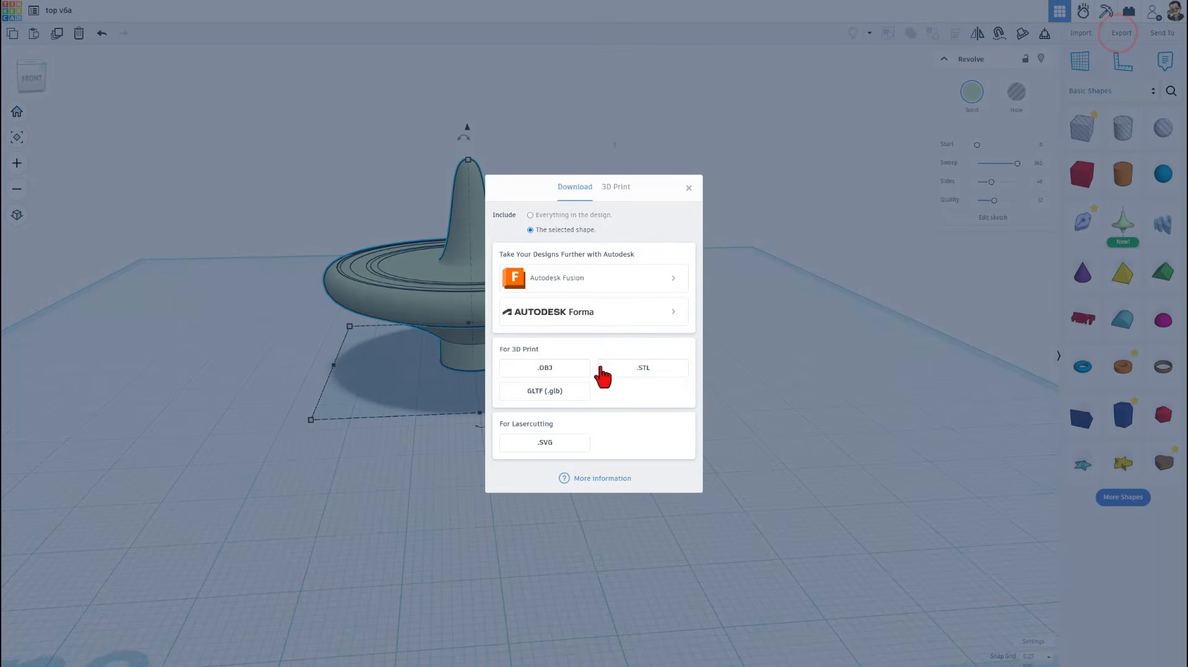
left_click(629, 369)
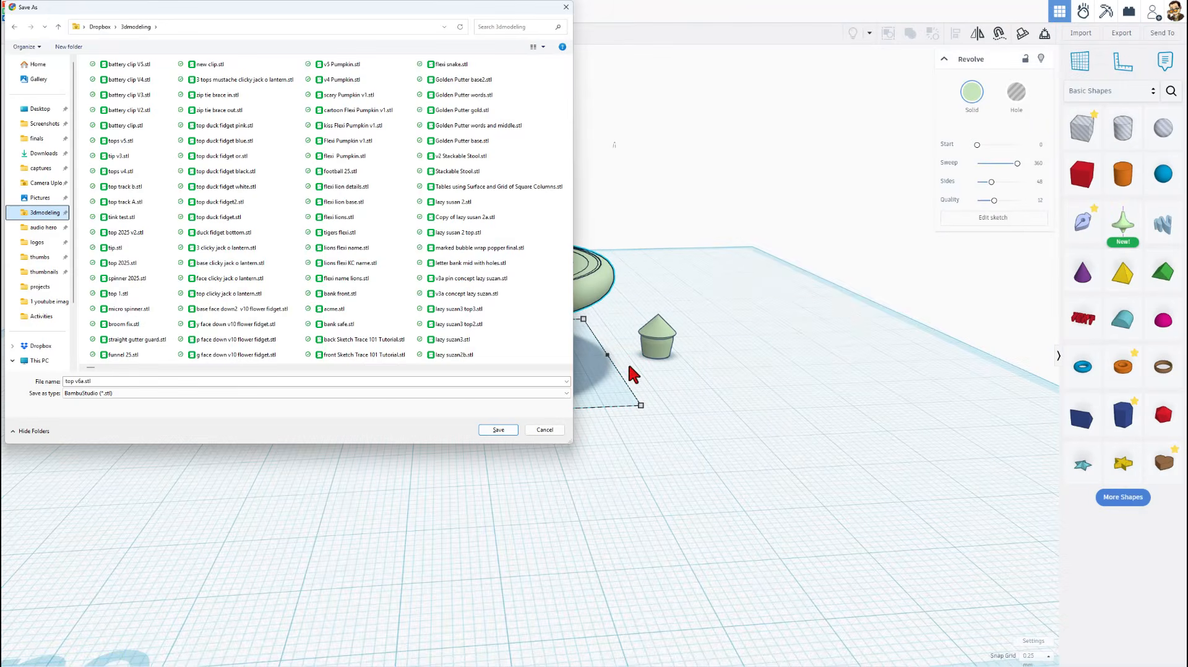
double_click(82, 382)
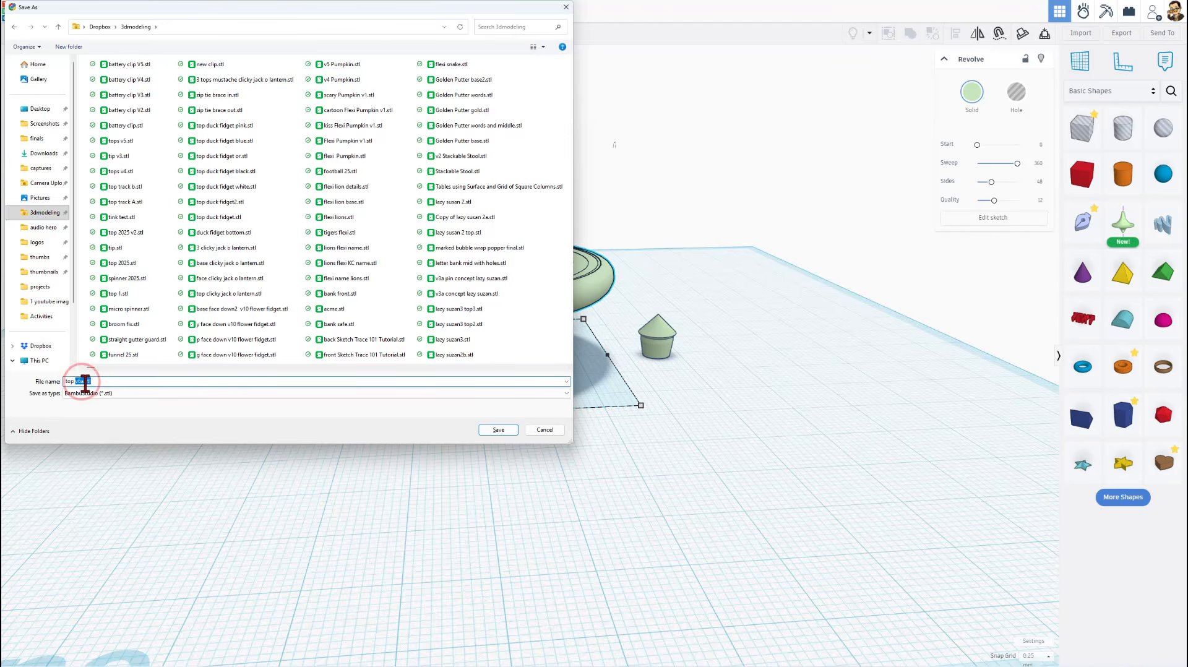
type("v6")
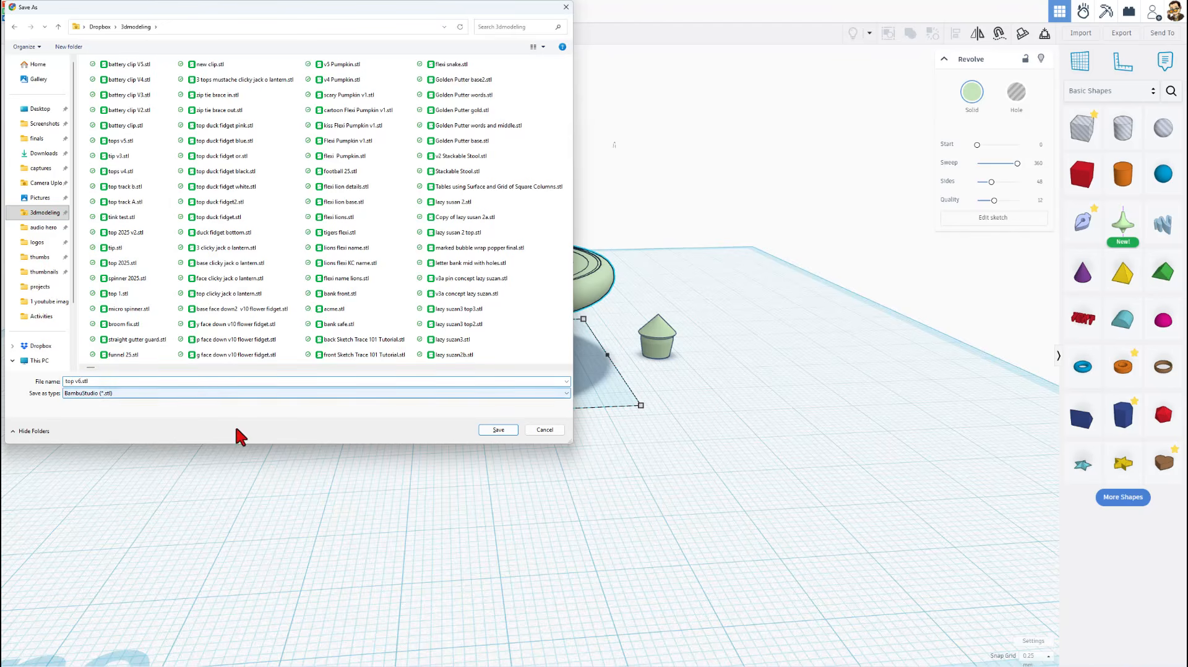
left_click(511, 429)
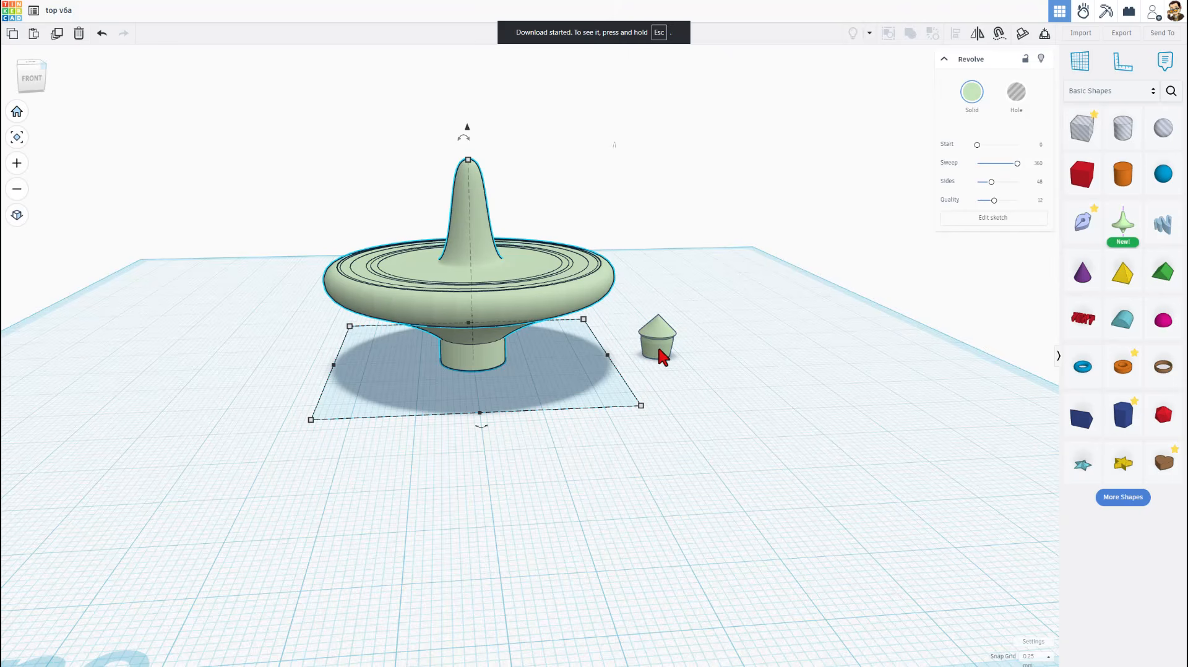
Step: Export only the small pointed part as an STL file named top v6 point.stl in the 3dmodeling folder
left_click(659, 350)
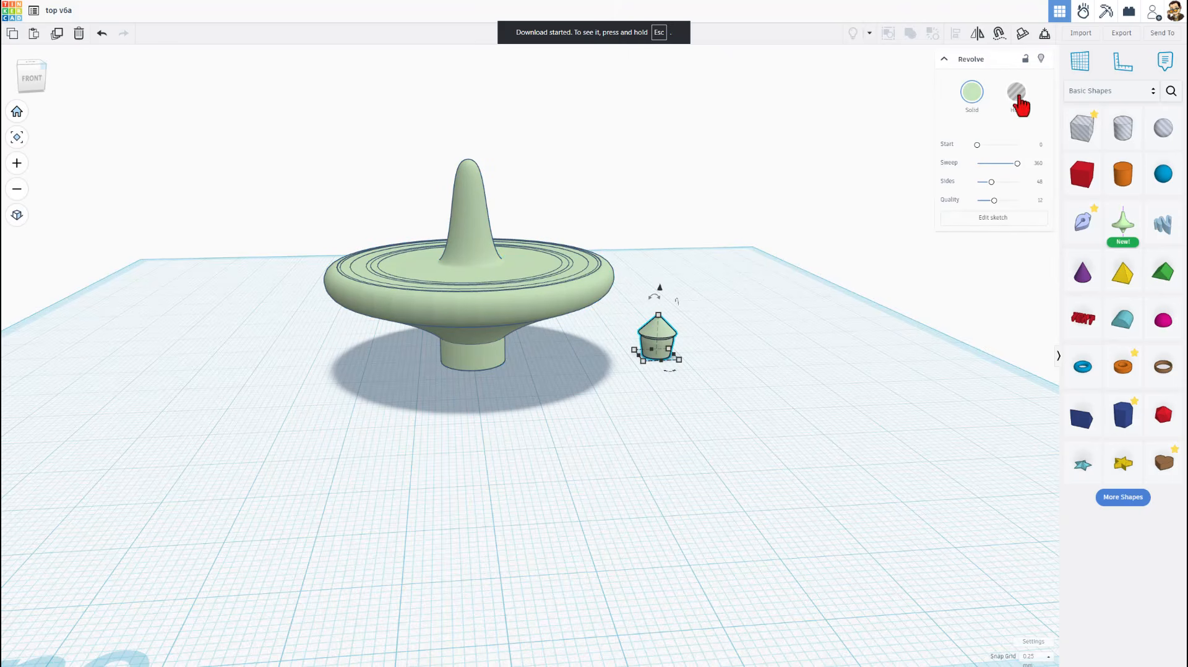
left_click(1121, 33)
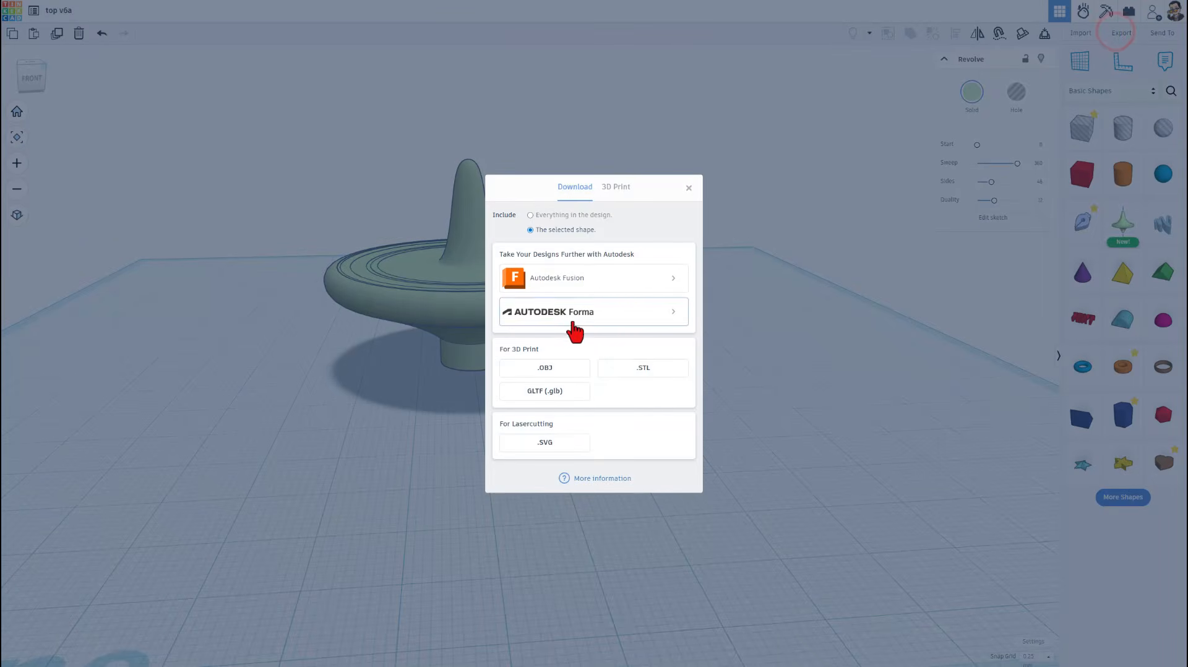
left_click(621, 367)
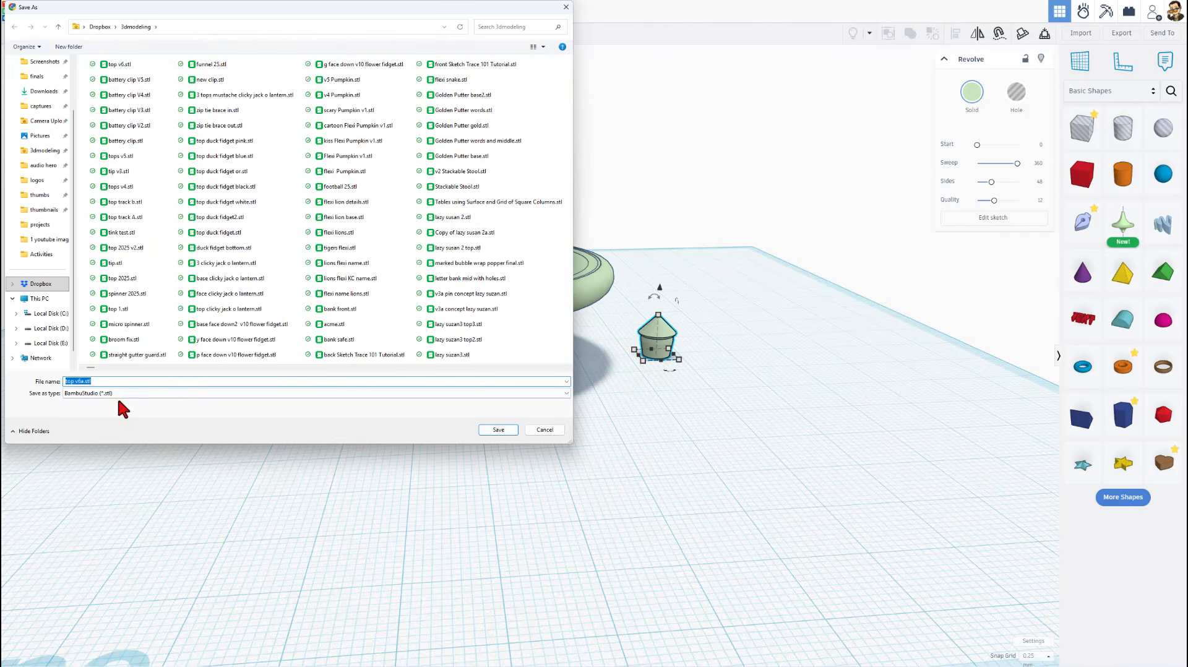
left_click(79, 382)
key("Return")
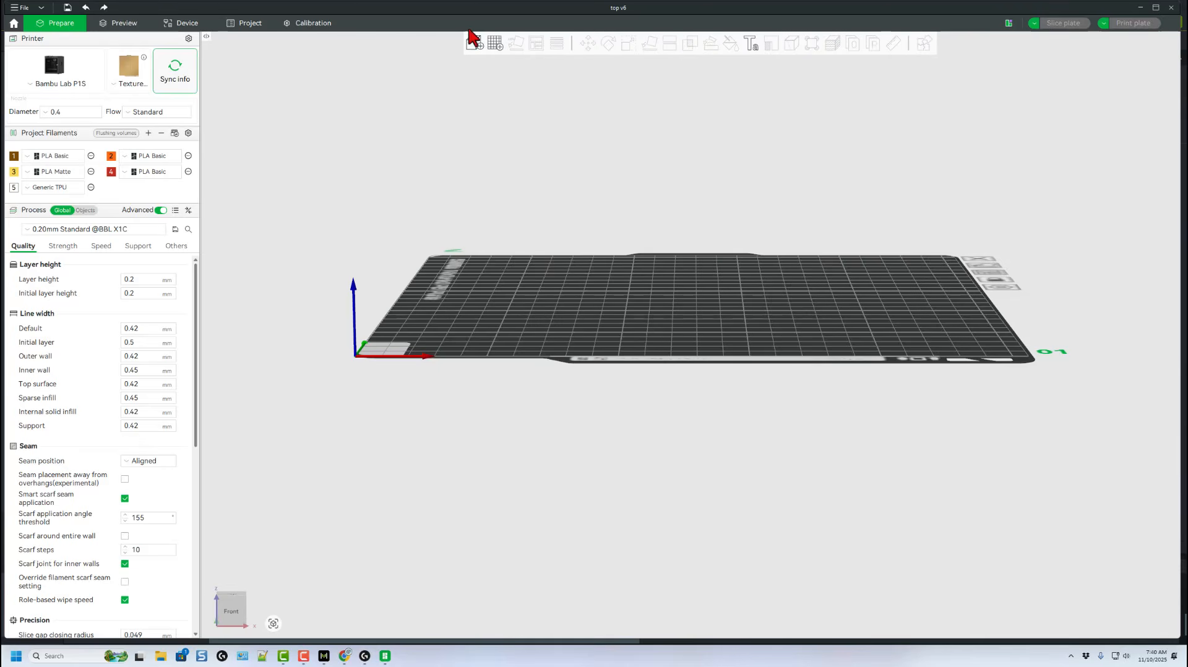
Step: In Bambu Studio, import top v6.stl and top v6 point.stl from the 3dmodeling folder onto the plate
left_click(476, 44)
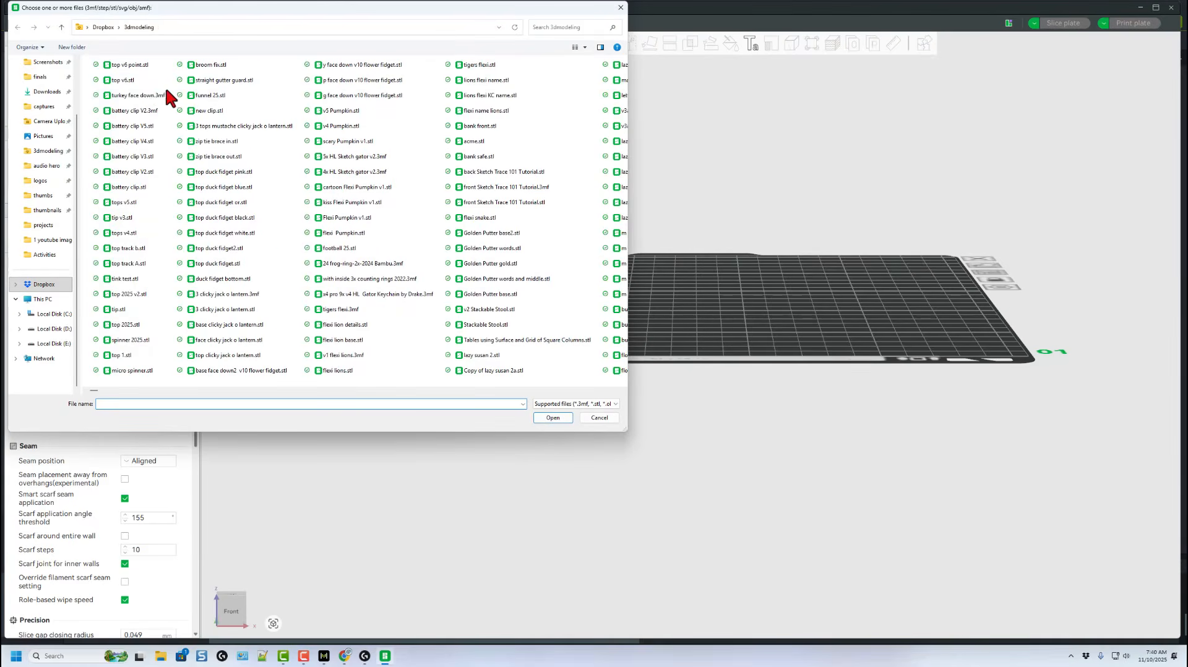
double_click(122, 80)
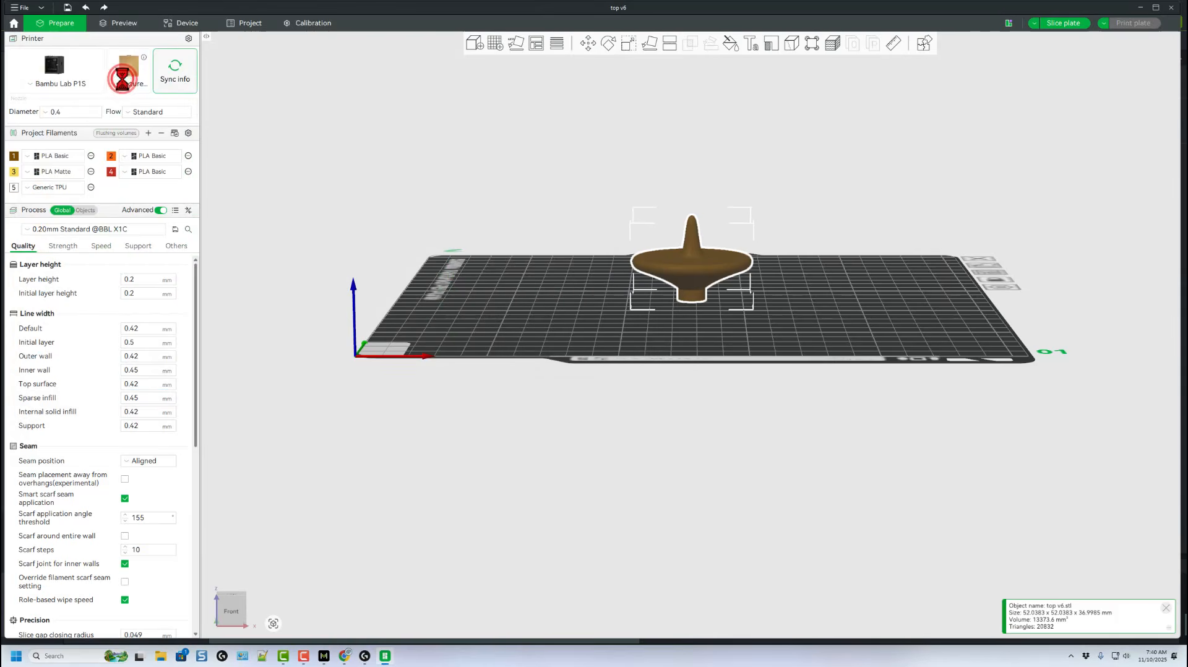
left_click(475, 44)
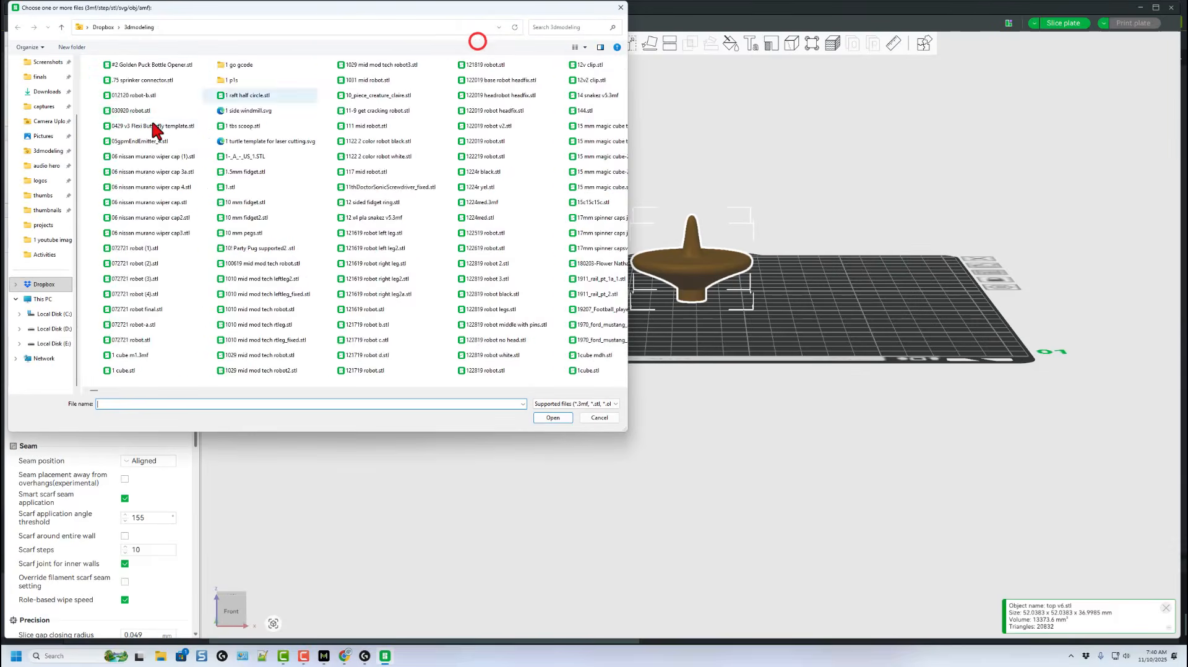
double_click(133, 65)
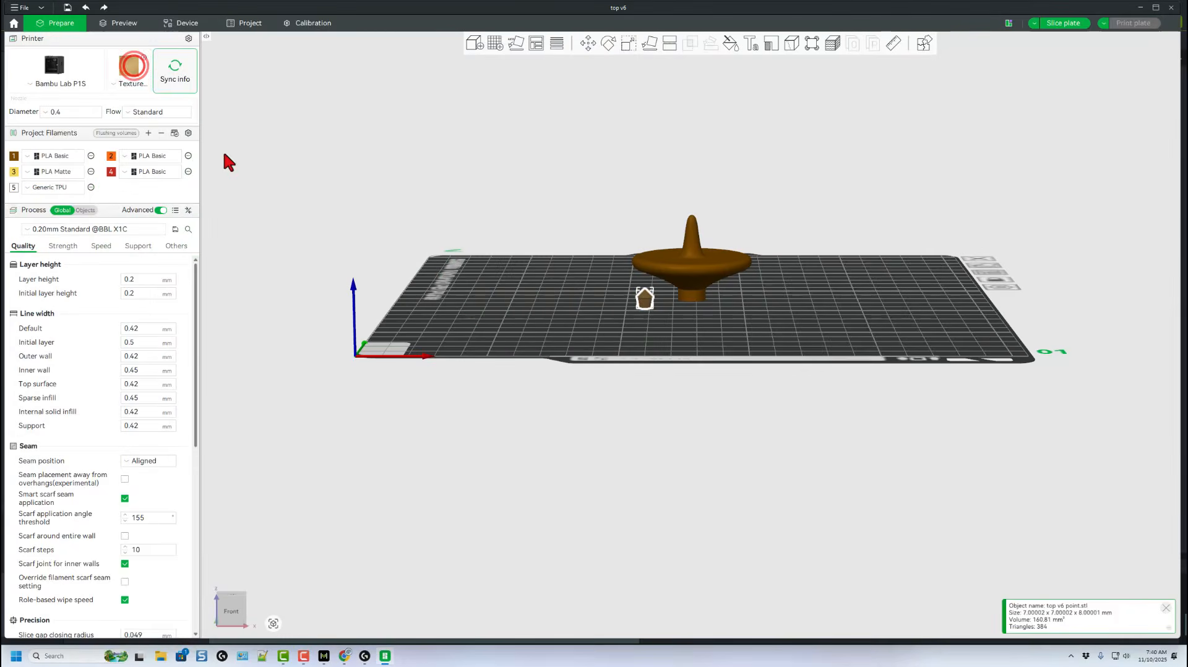
Step: Clone the small pointed part on the plate with the number of copies set to 3
scroll(552, 315, "up", 2)
middle_click_drag(557, 315, 553, 321)
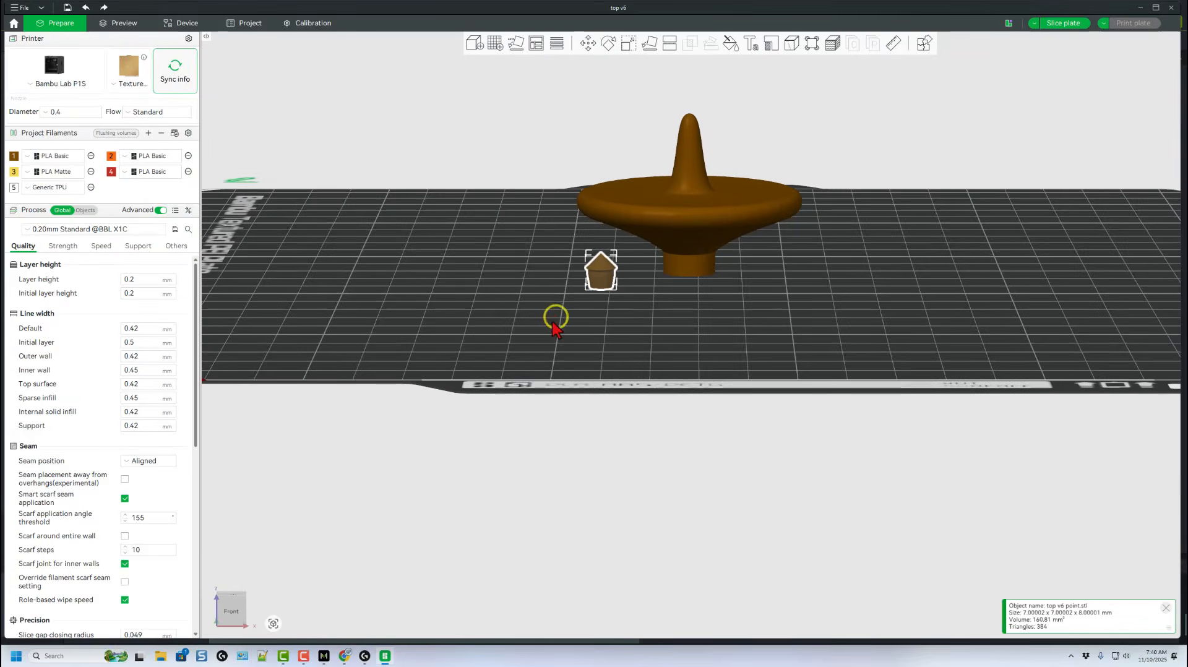
left_click_drag(553, 317, 550, 332)
left_click(553, 320)
right_click(597, 297)
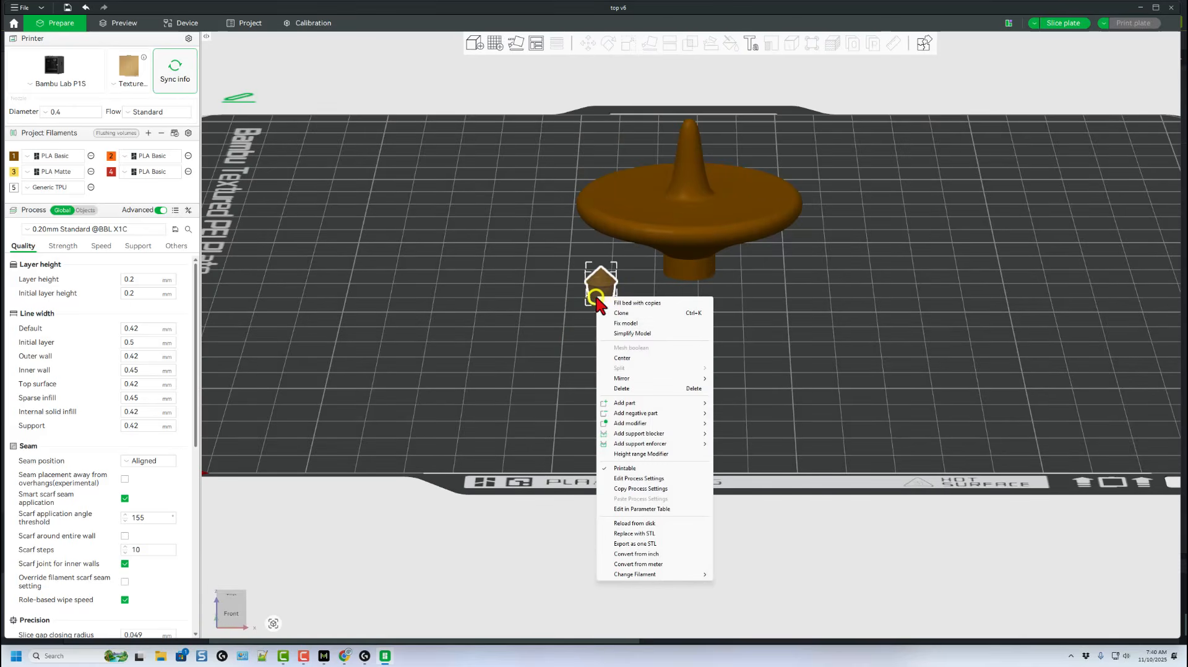
left_click(621, 314)
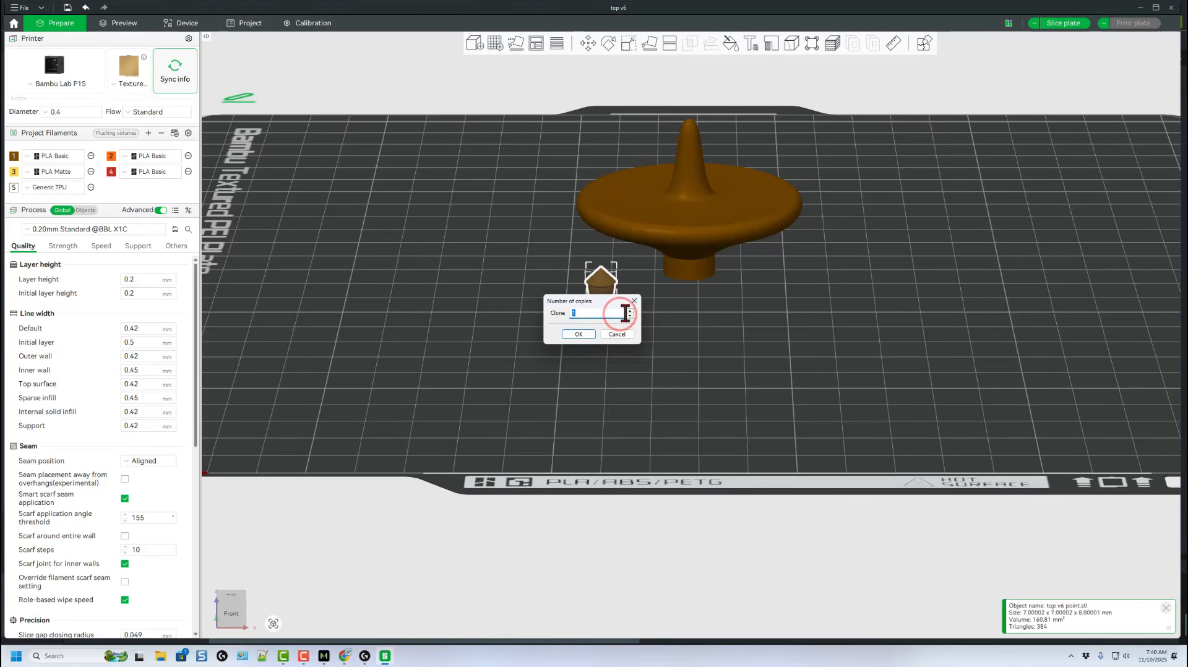
left_click(630, 311)
left_click(579, 334)
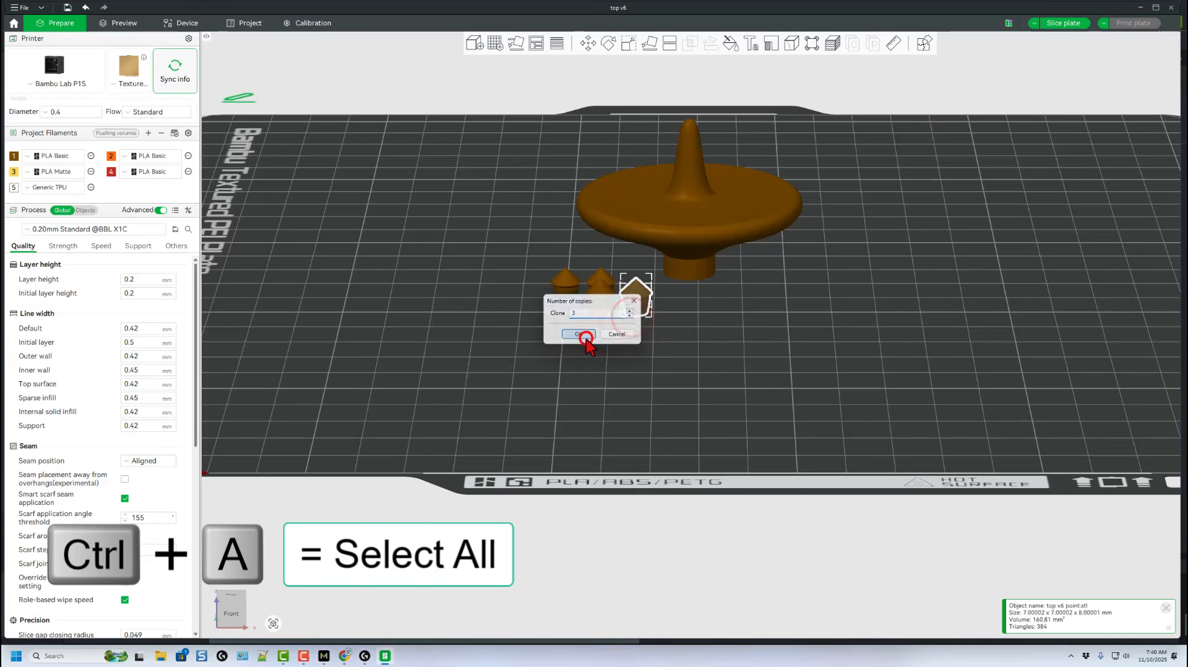
Step: Auto-arrange all the objects on the plate with auto rotate for arrangement enabled
key("ctrl+a")
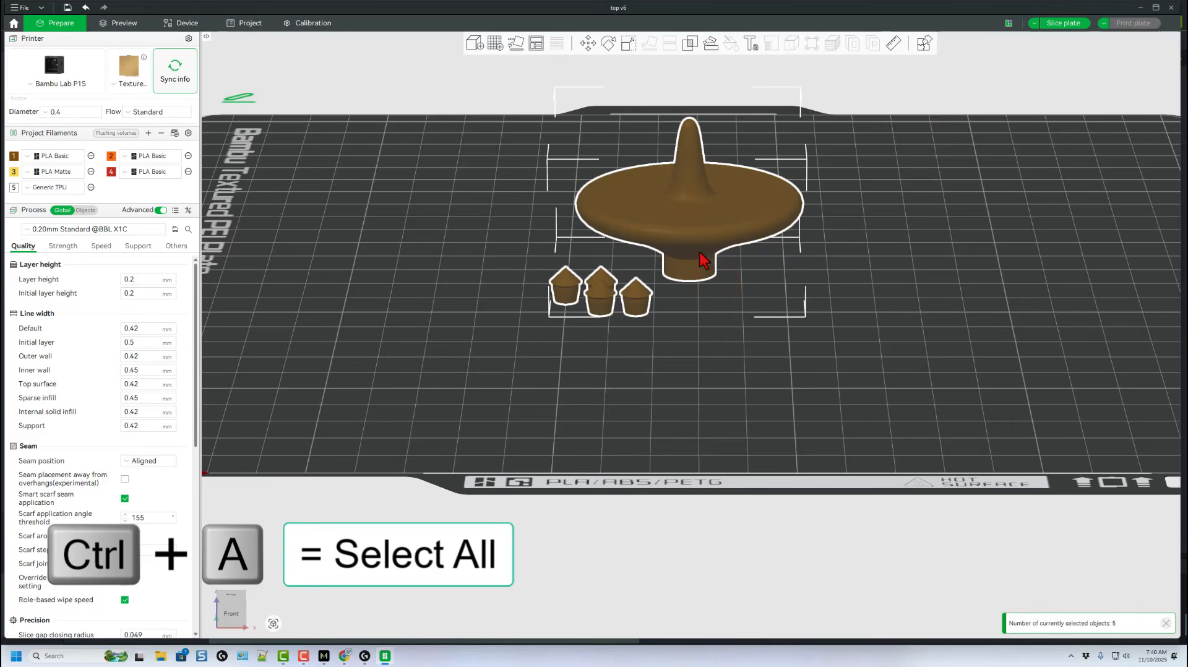
right_click(537, 43)
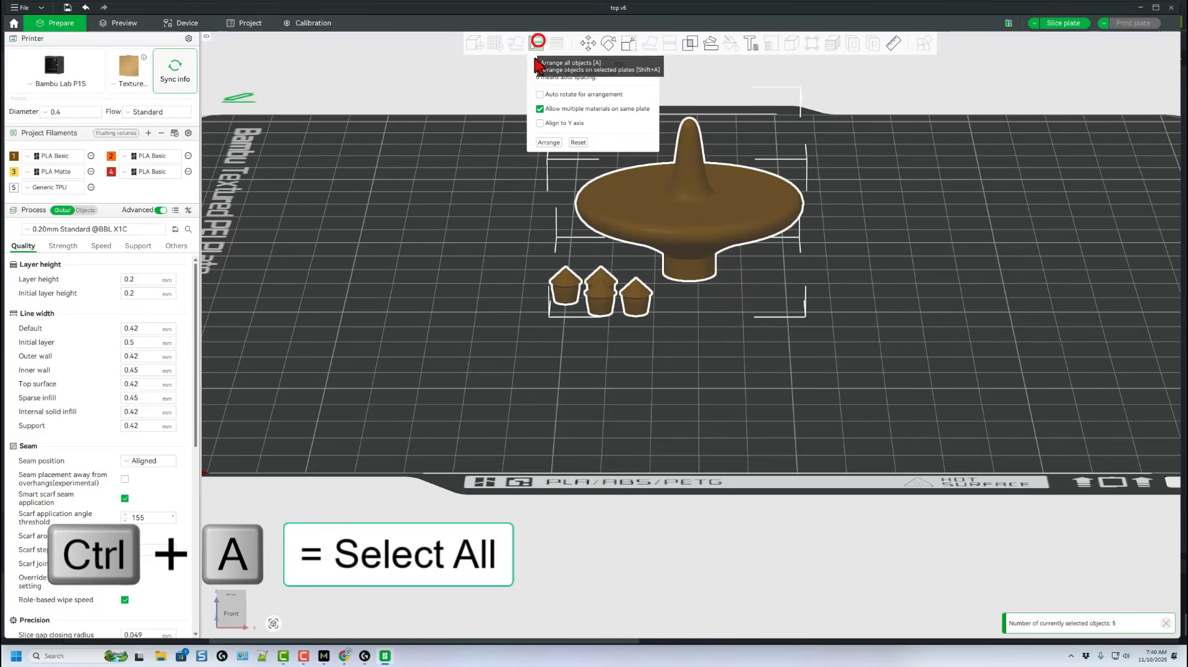
left_click(541, 95)
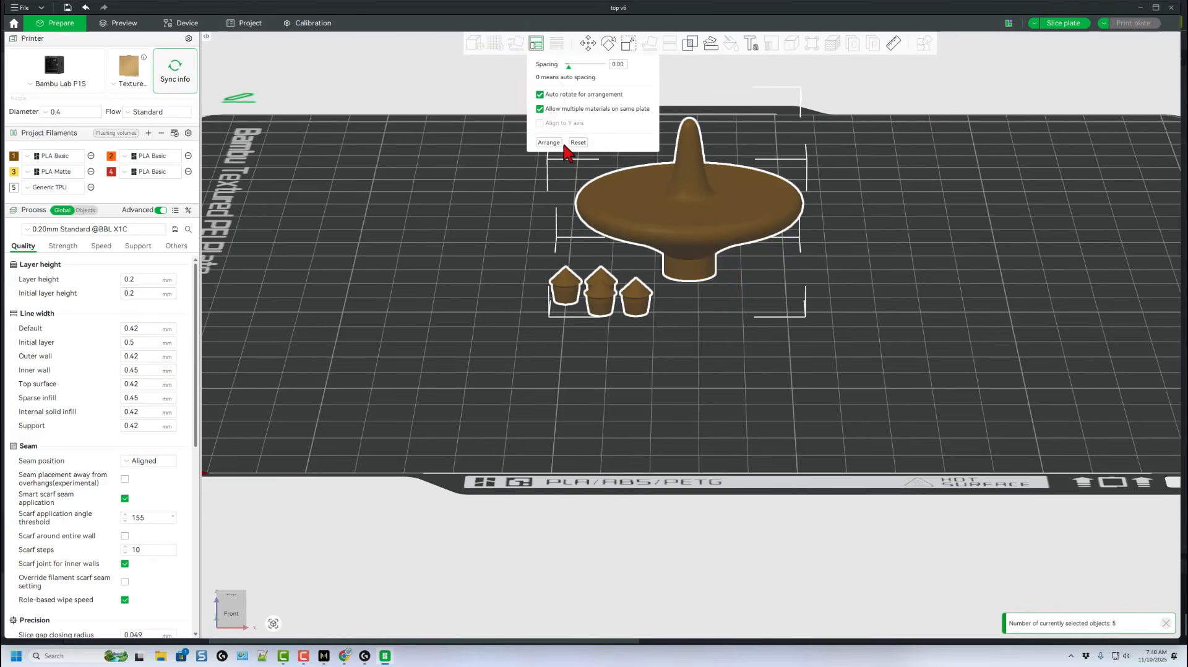
left_click(549, 143)
left_click(650, 303)
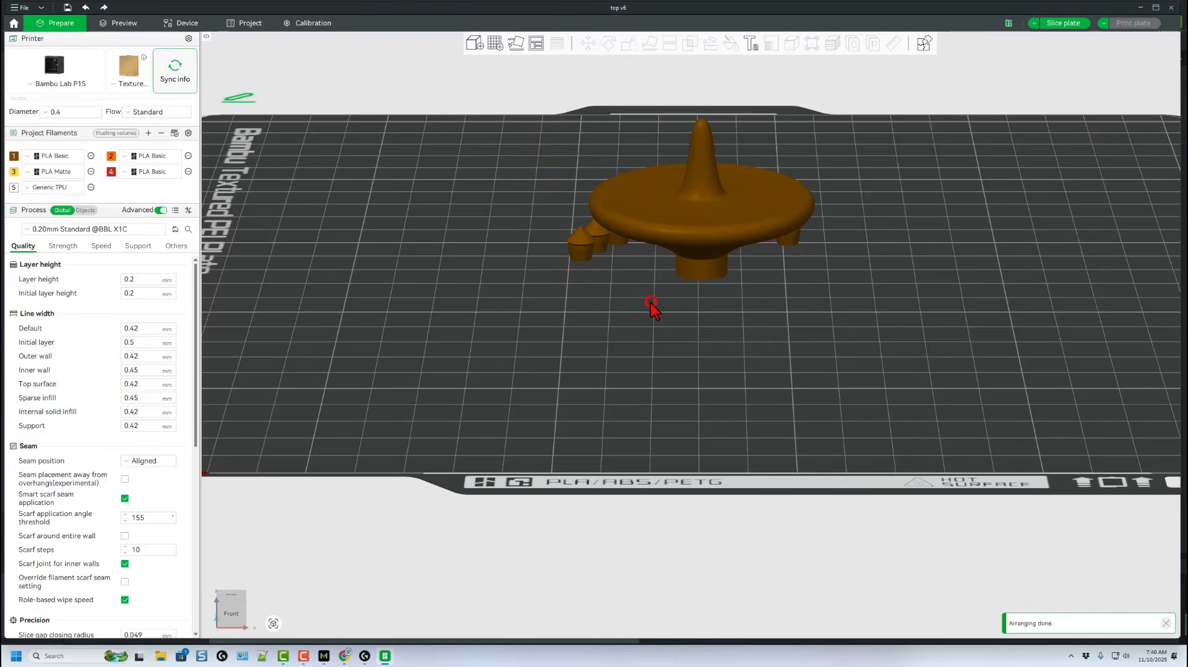
Step: Set the global process's brim type to Outer brim only
left_click_drag(650, 303, 538, 313)
left_click(176, 245)
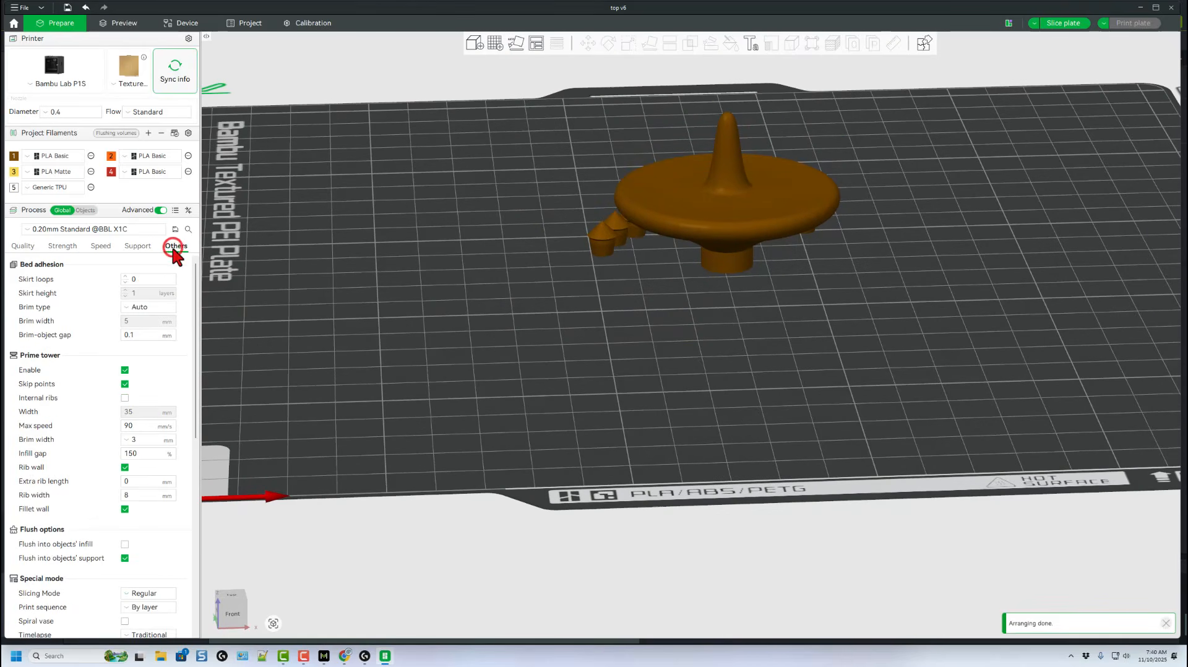
left_click(139, 307)
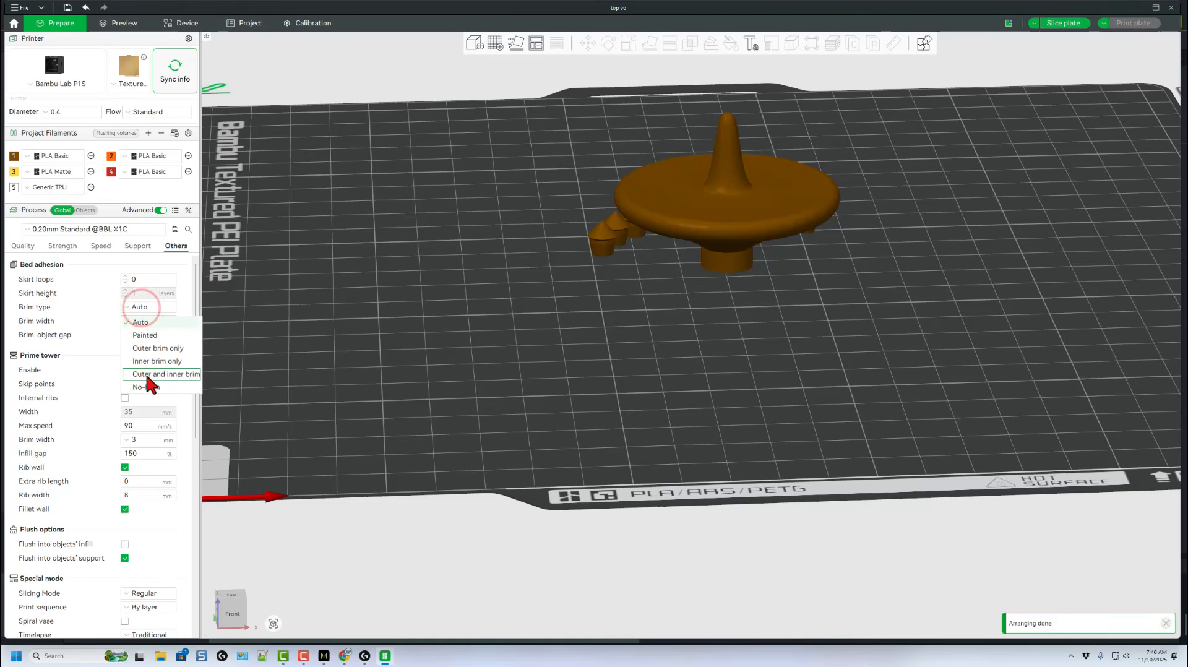
left_click(156, 349)
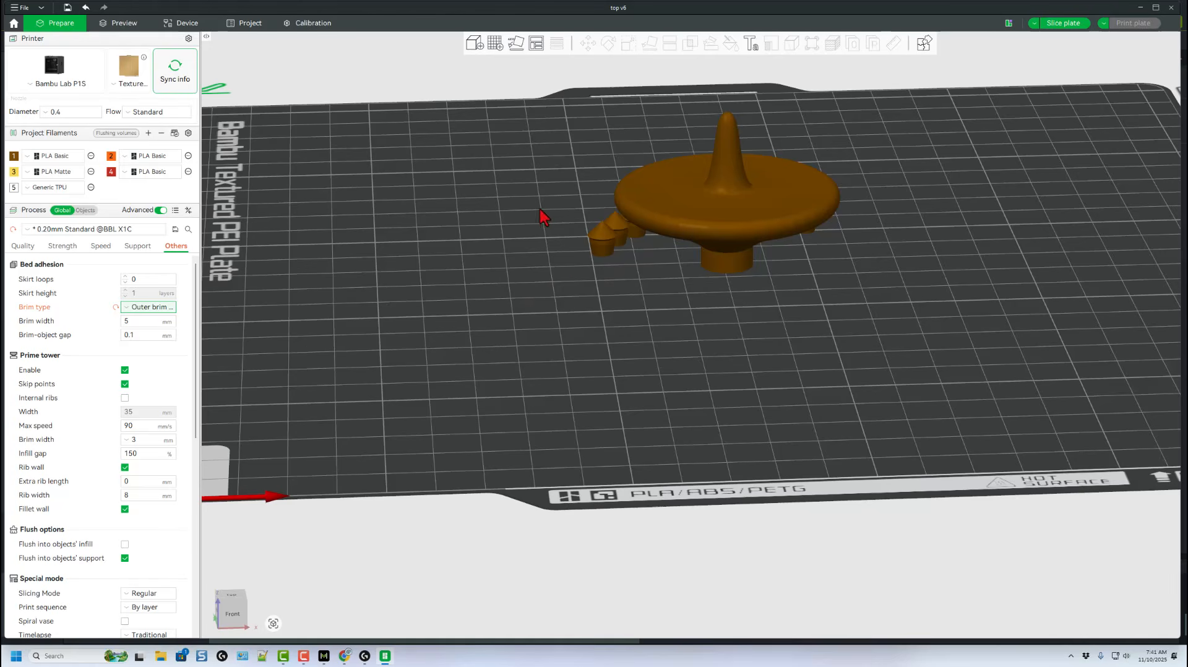
Step: Assign filament 2, the orange Bambu PLA Basic, to all objects on the plate
key("ctrl+a")
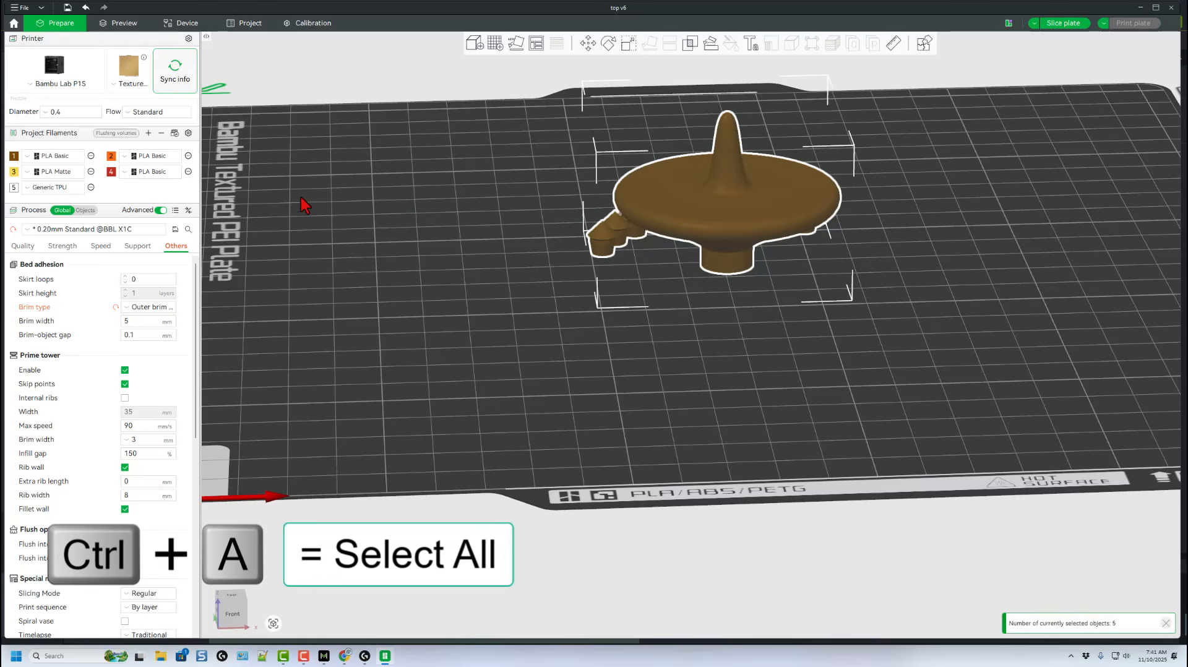
right_click(654, 188)
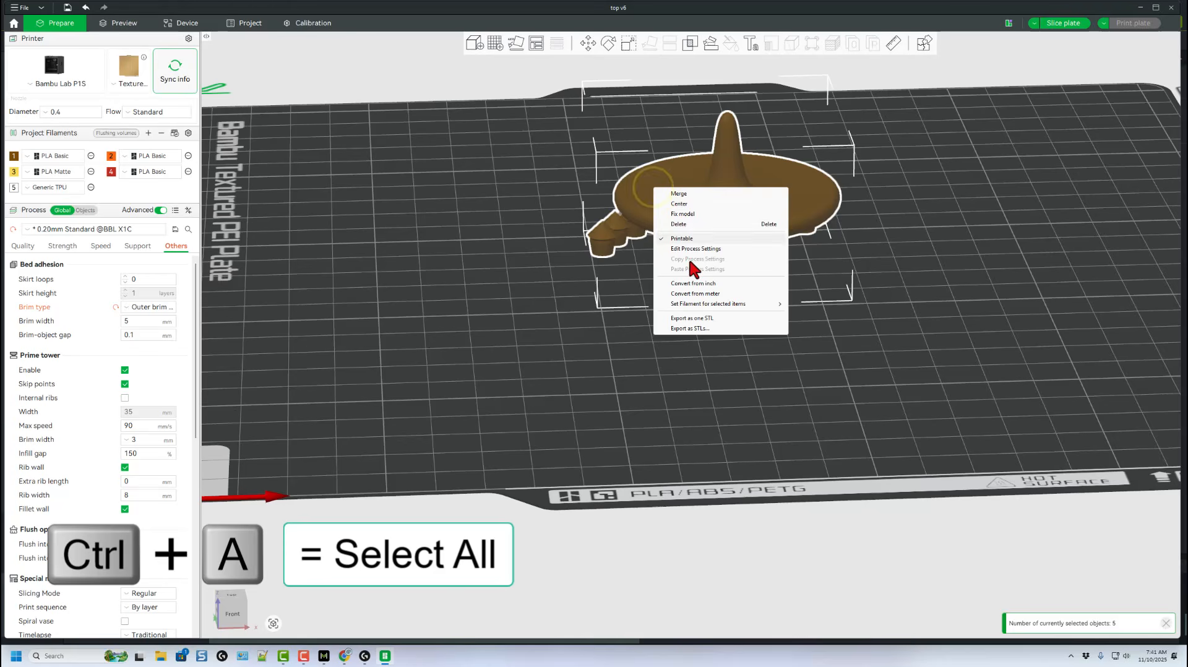
mouse_move(691, 308)
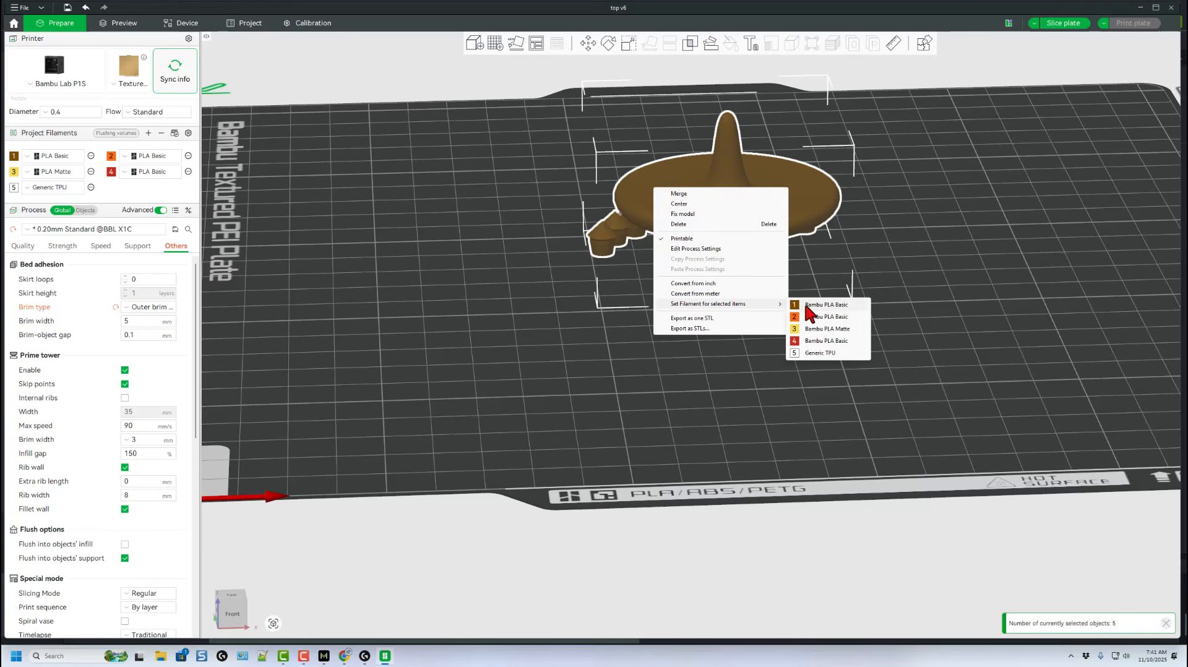
left_click(813, 317)
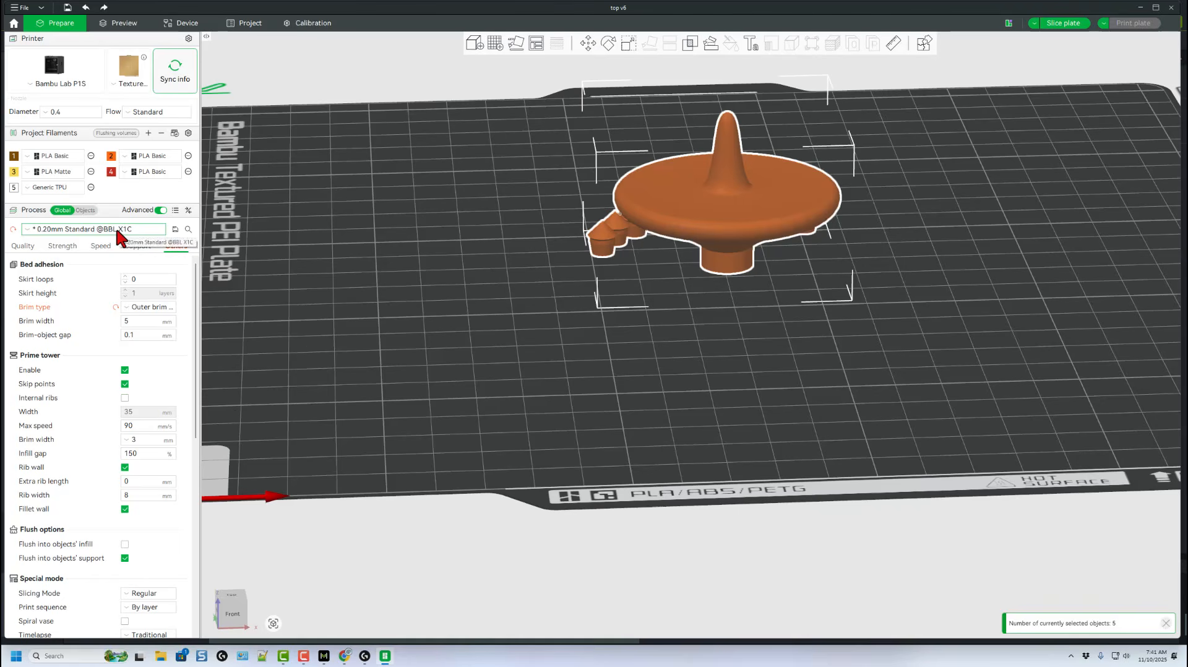
Step: Slice the plate and send the print job to the printer with Timelapse turned on
left_click(1052, 31)
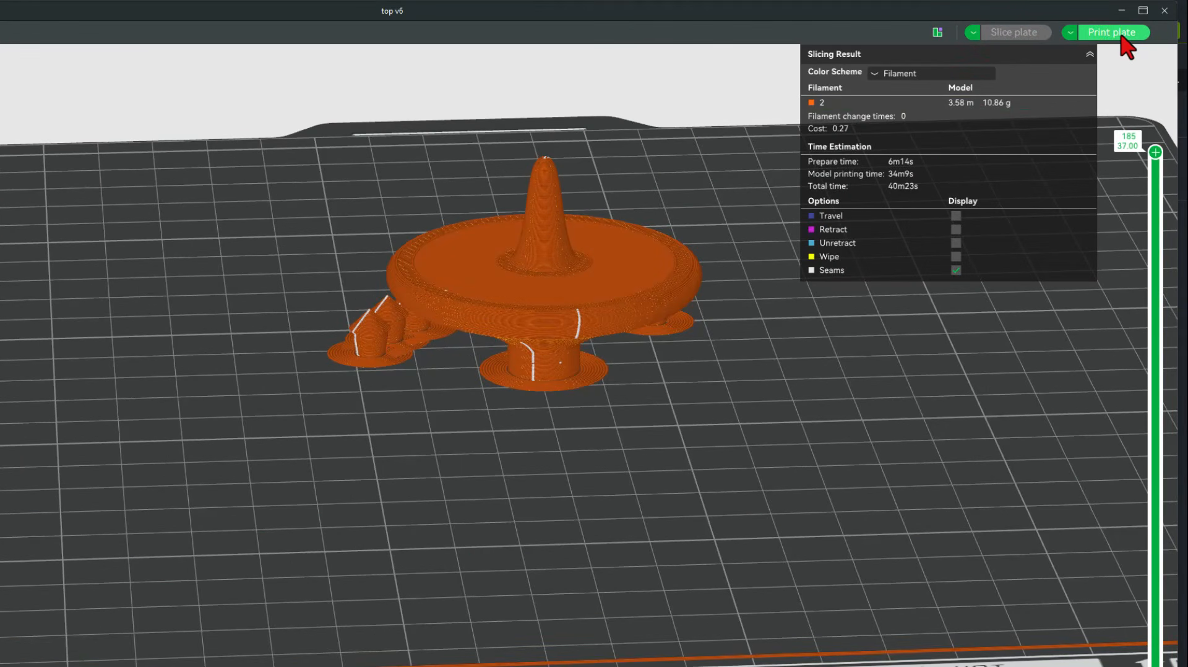
left_click(1122, 36)
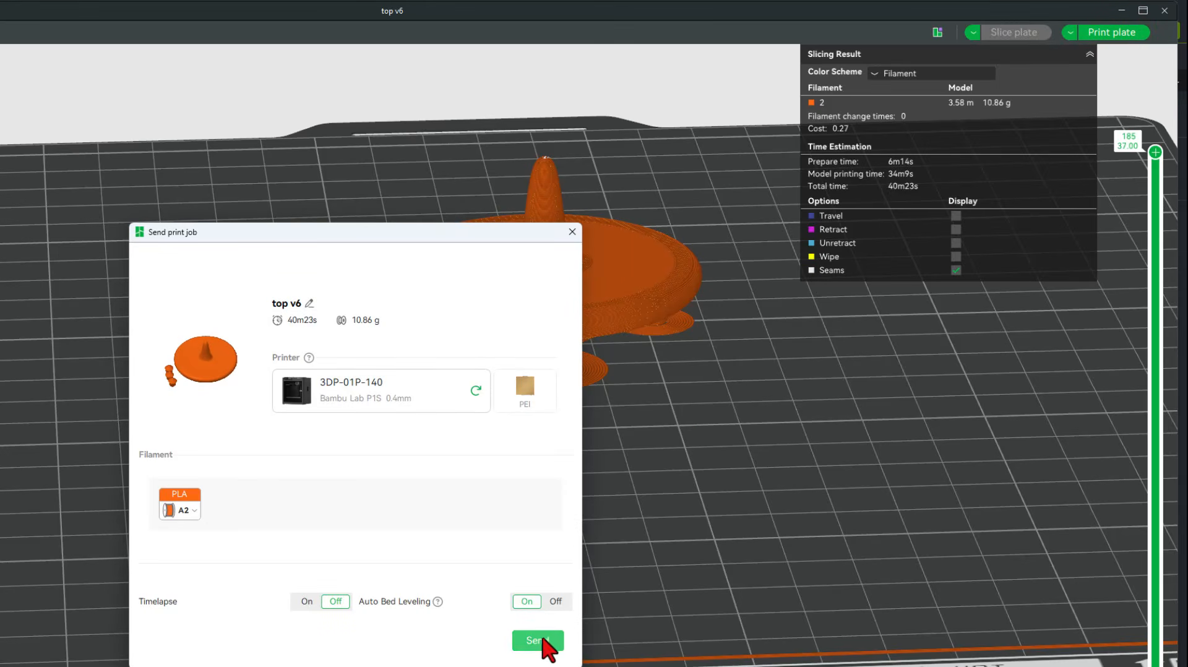
left_click(307, 601)
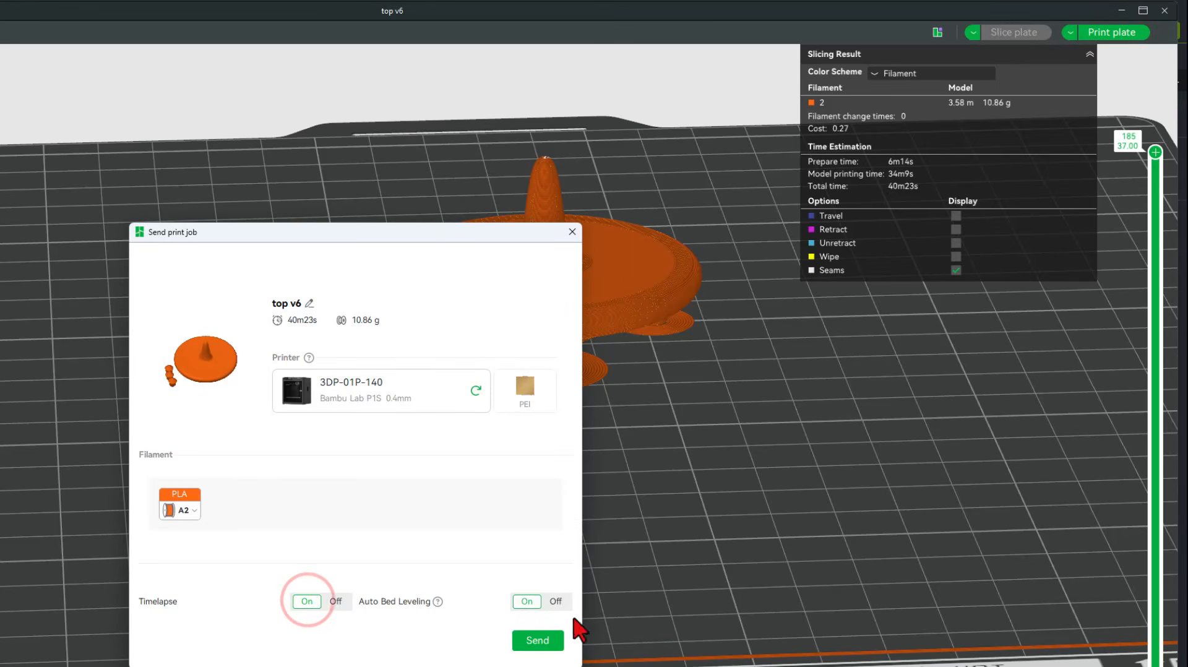
left_click(530, 641)
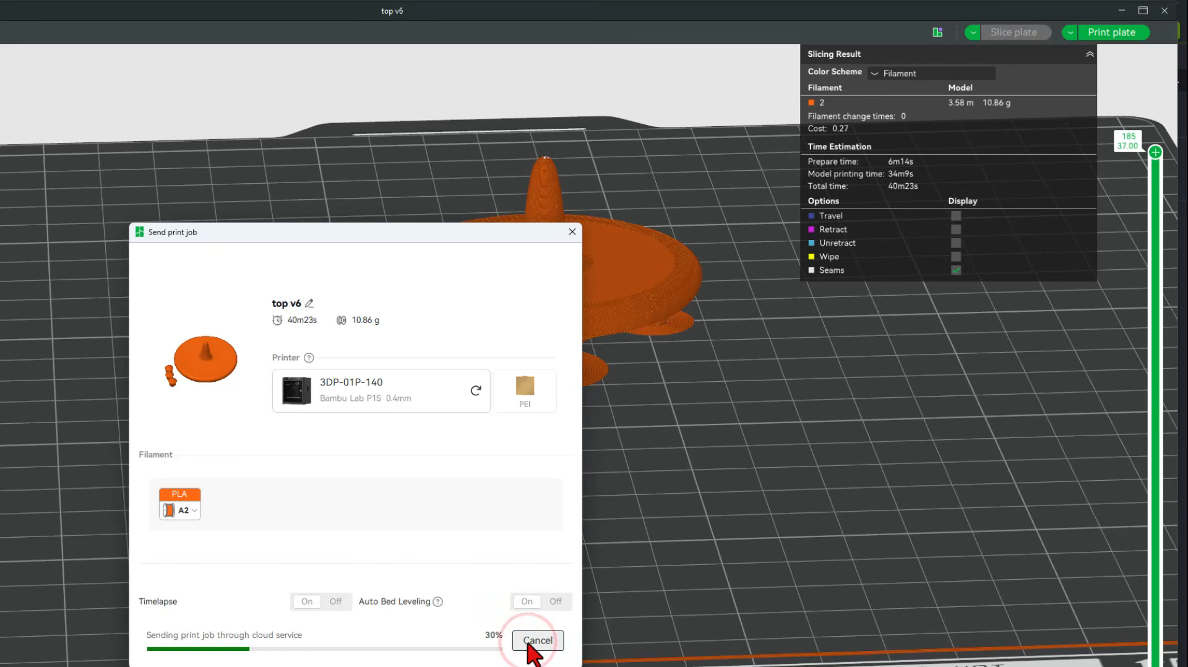